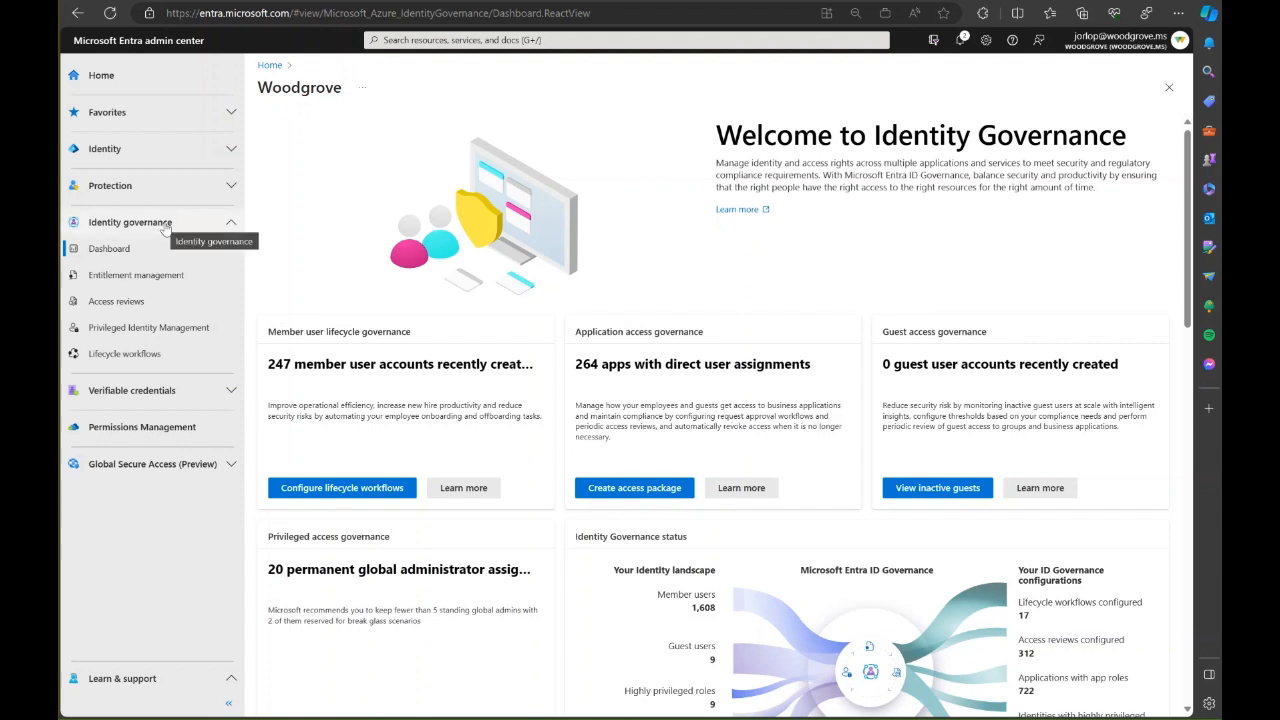
Step: Open Lifecycle workflows and look through the workflow list, the deleted workflows and the custom extensions
left_click(164, 355)
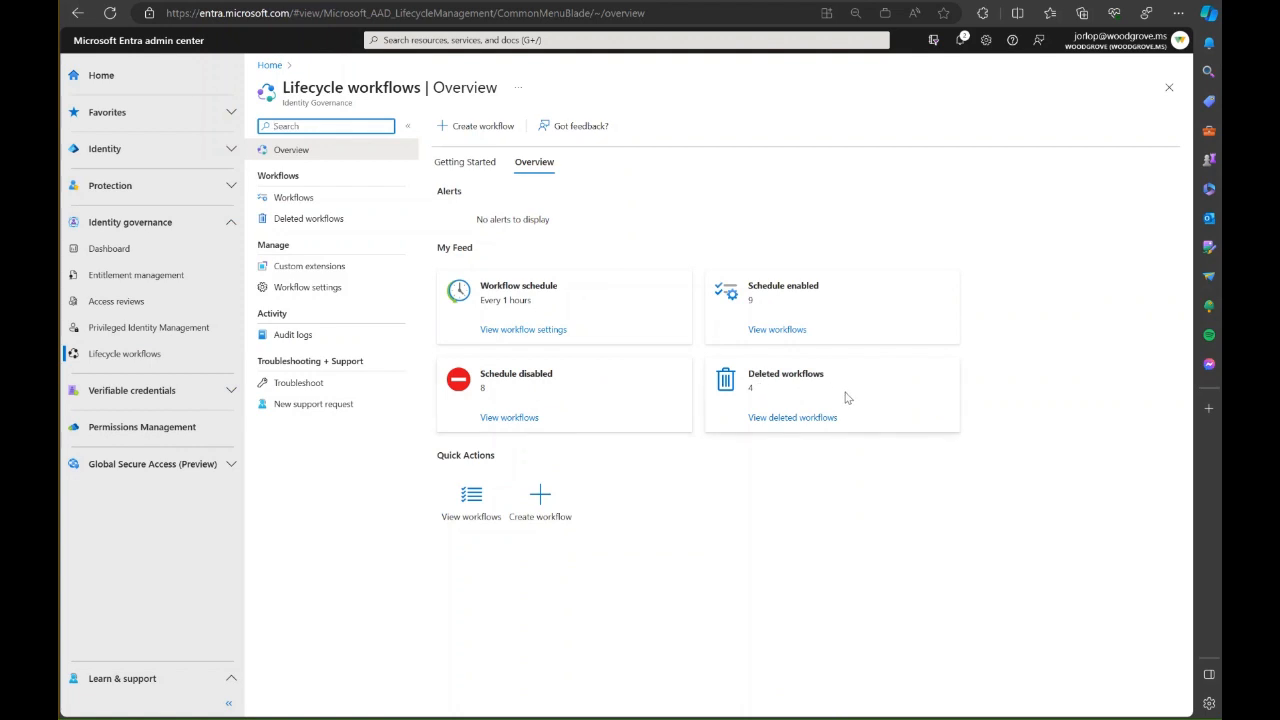
left_click(306, 202)
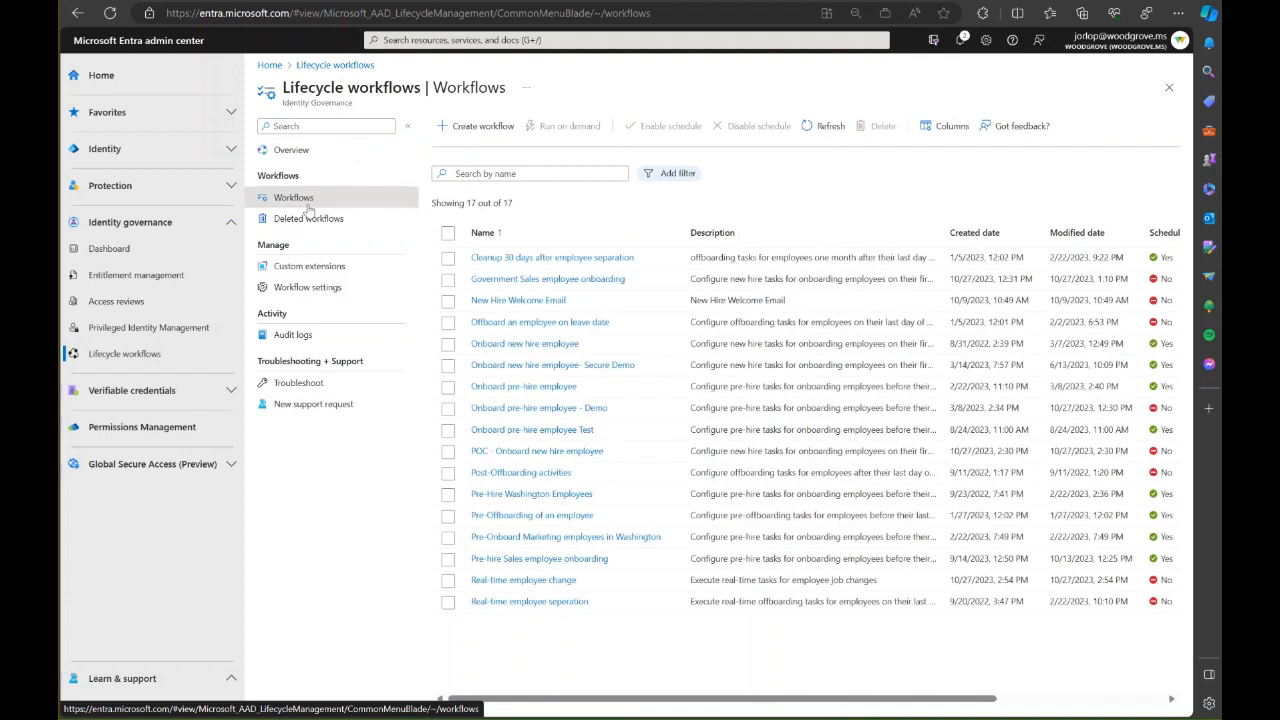
left_click(312, 220)
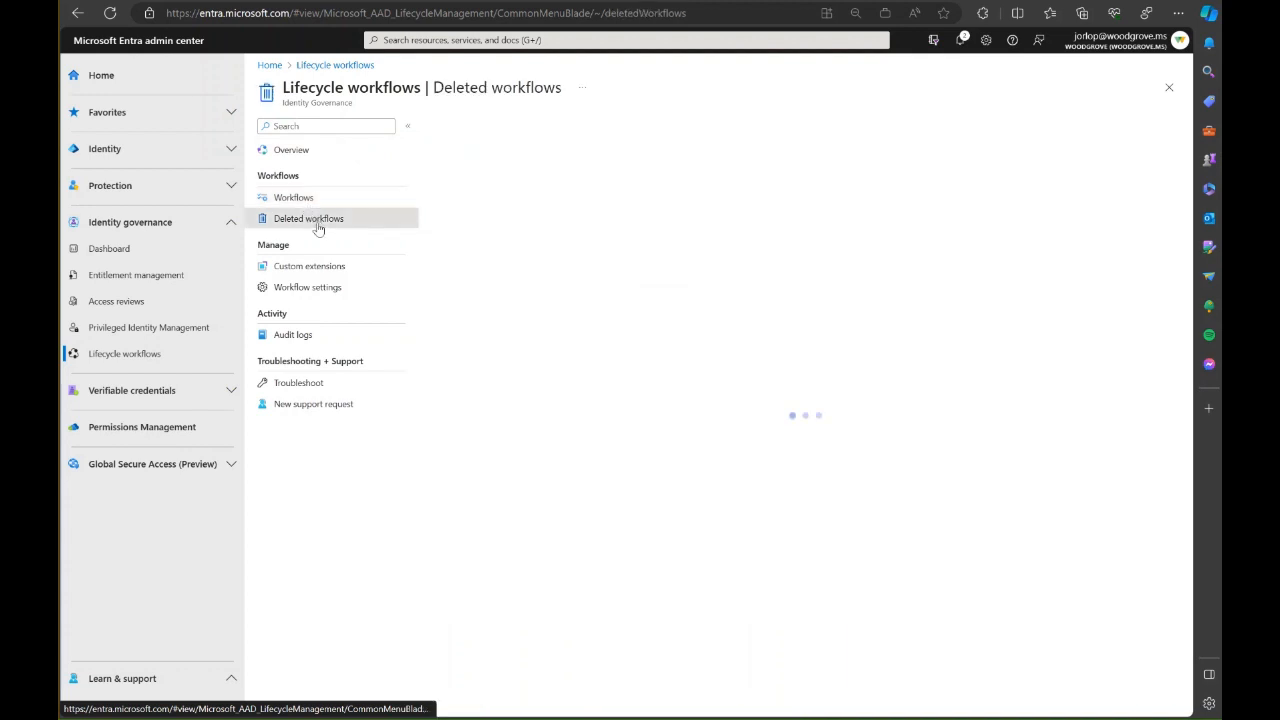
left_click(328, 265)
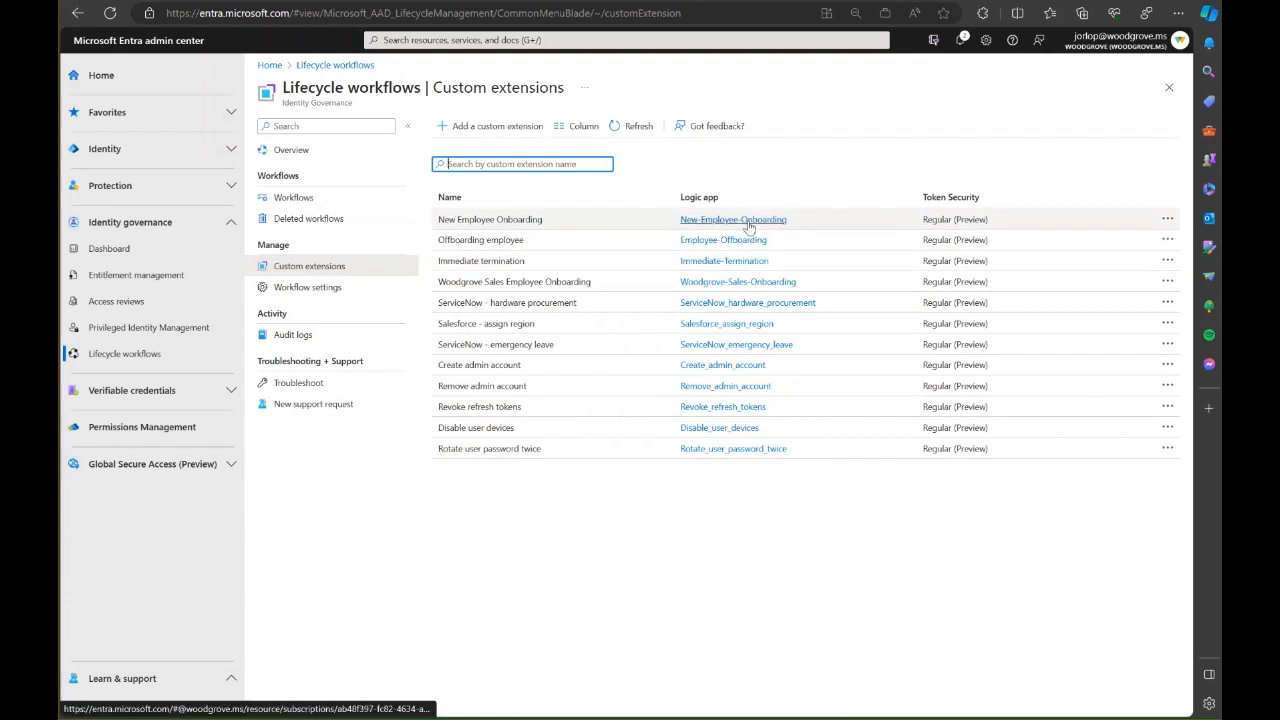
Step: Look through the basics, task behavior and details of a new custom extension, and close the form without creating it
left_click(496, 128)
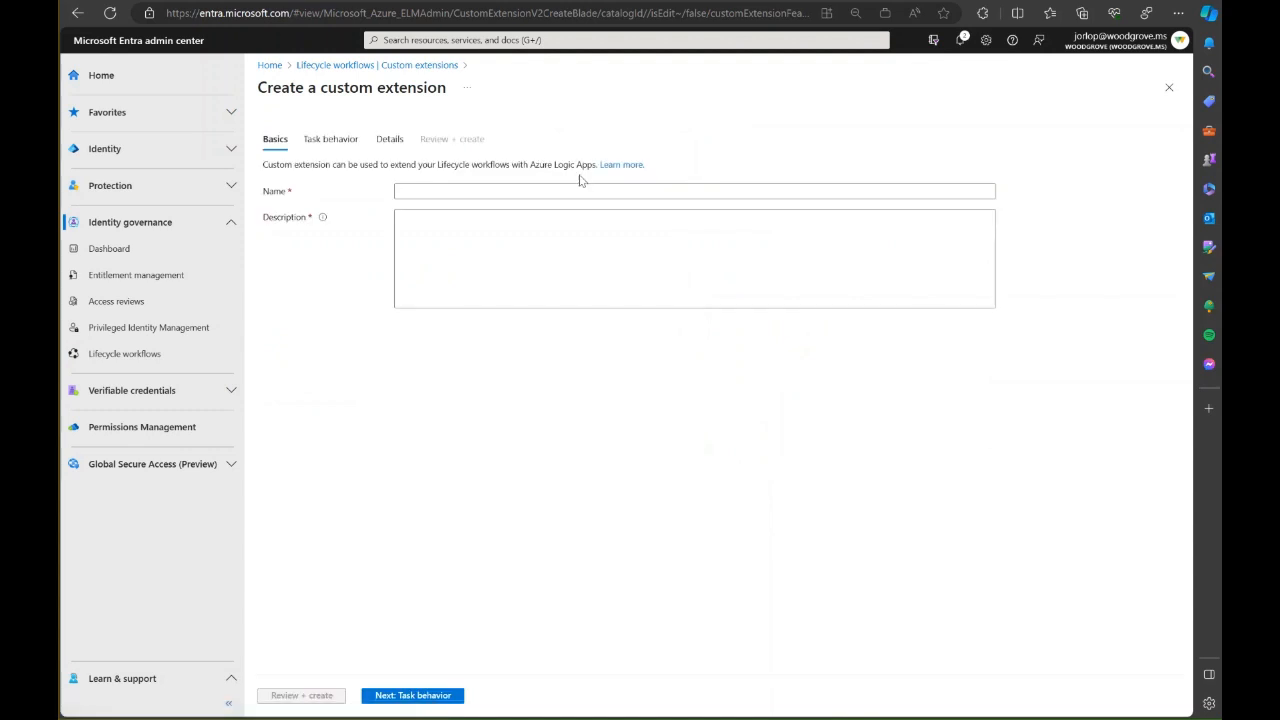
left_click(452, 700)
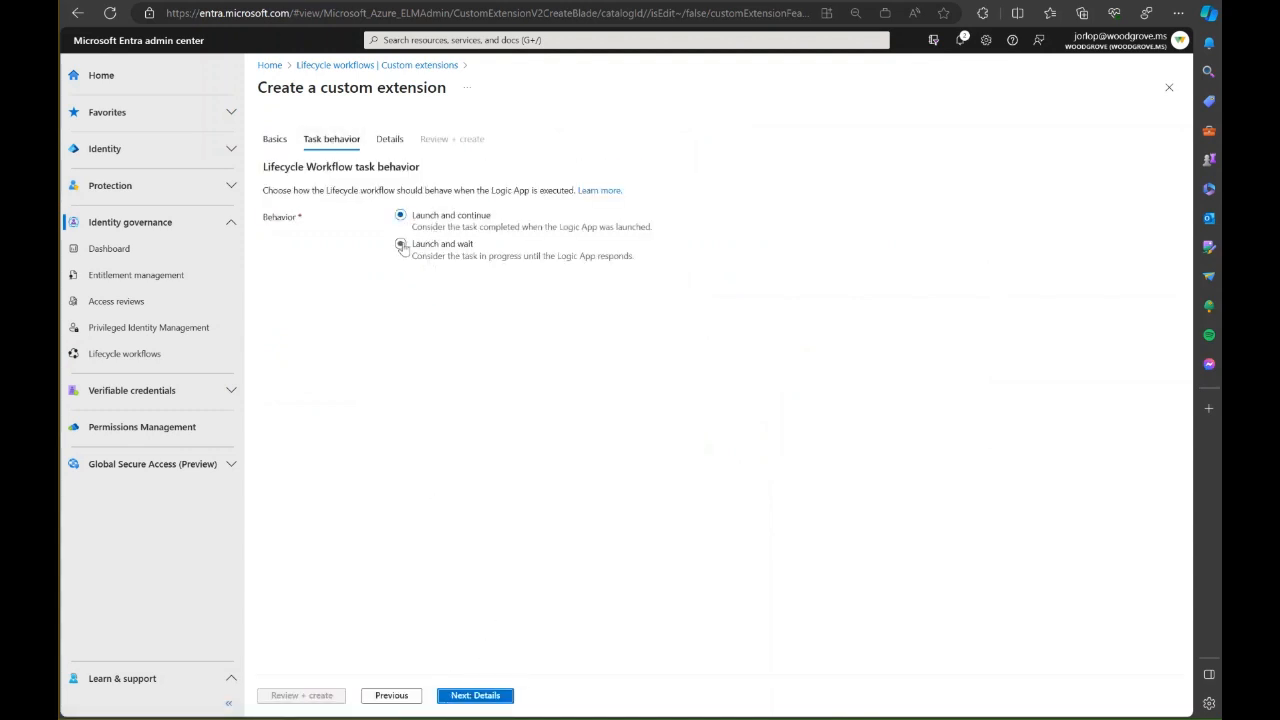
left_click(392, 140)
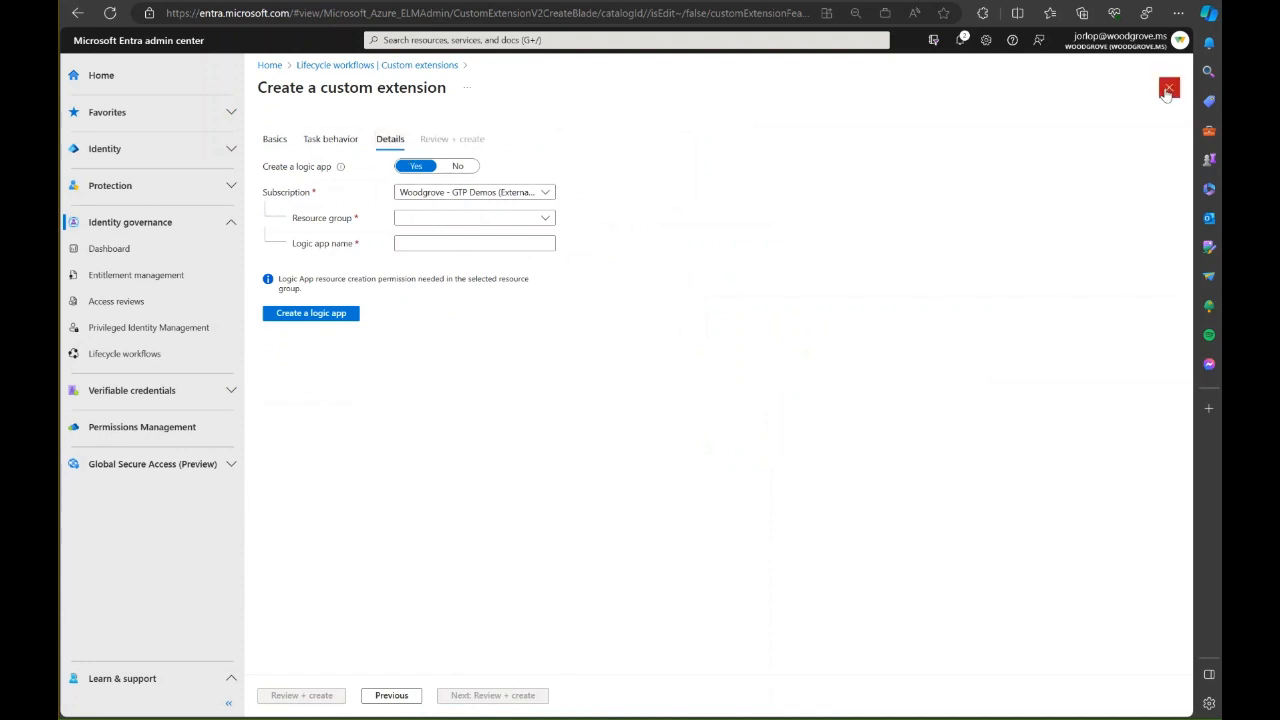
left_click(1168, 89)
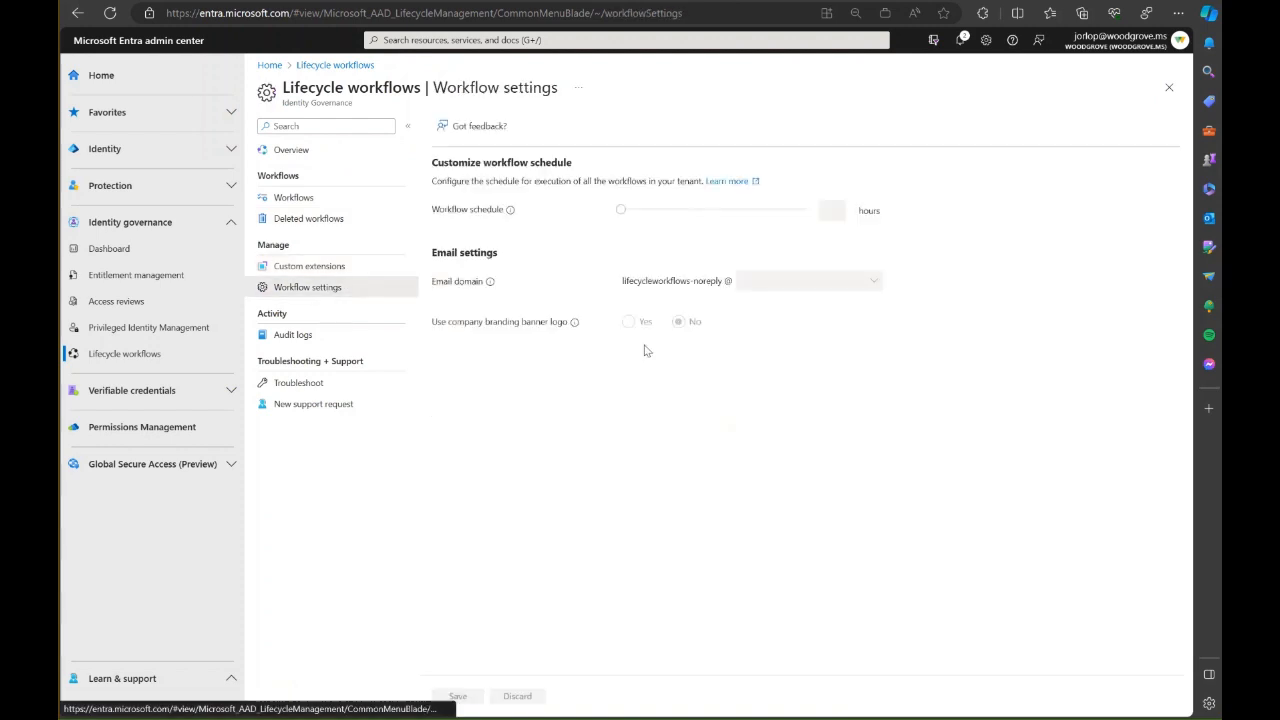
Step: Try a workflow schedule of 23 hours in the workflow settings, and set it back to 1 hour
left_click(322, 292)
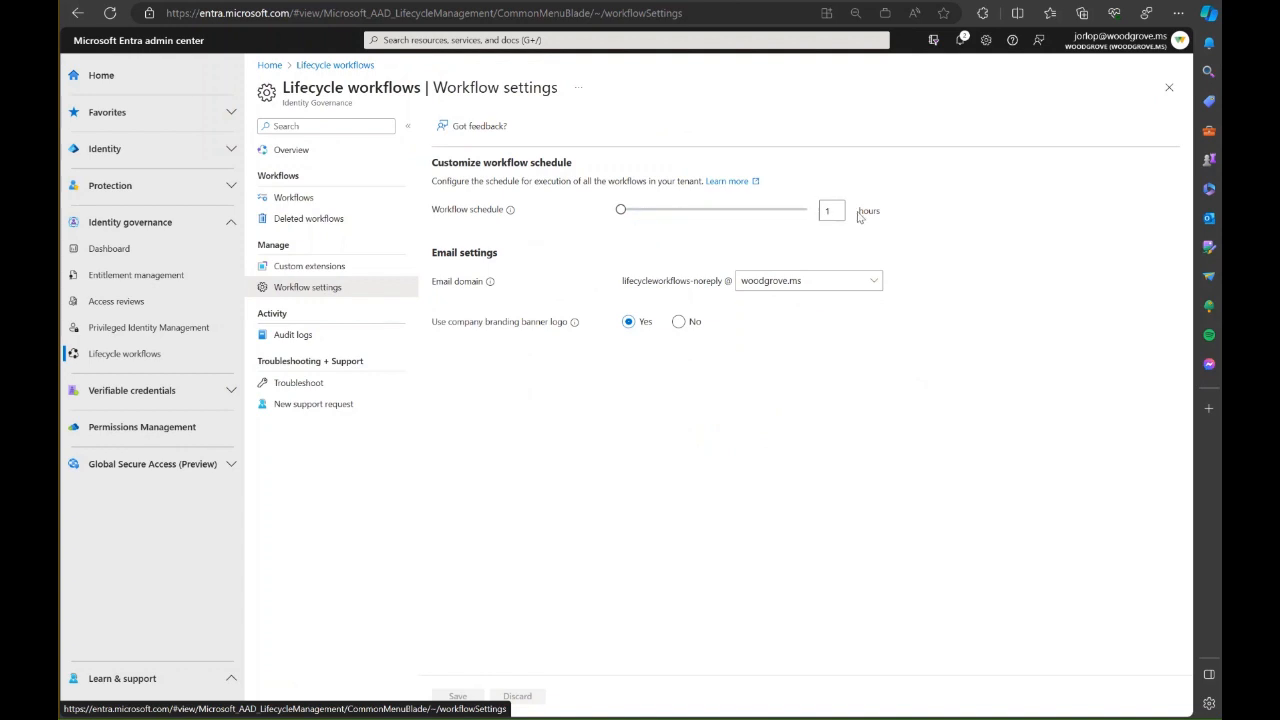
left_click(800, 213)
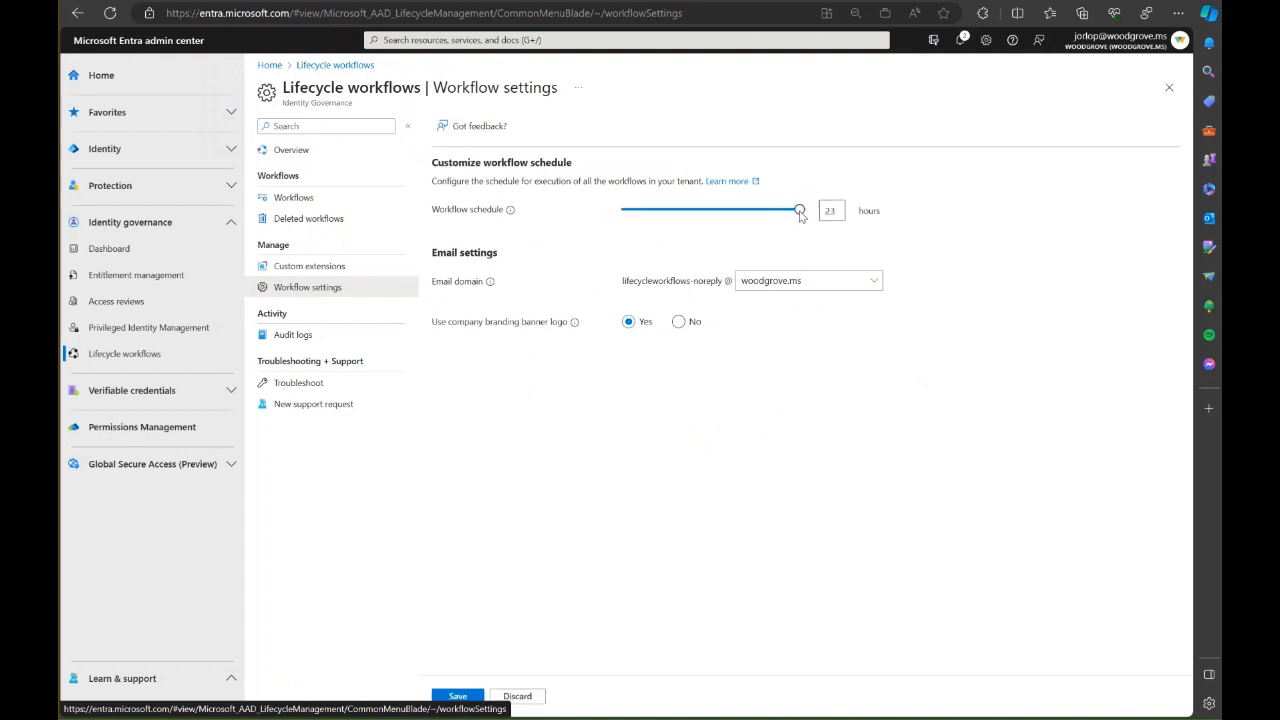
left_click_drag(800, 213, 620, 212)
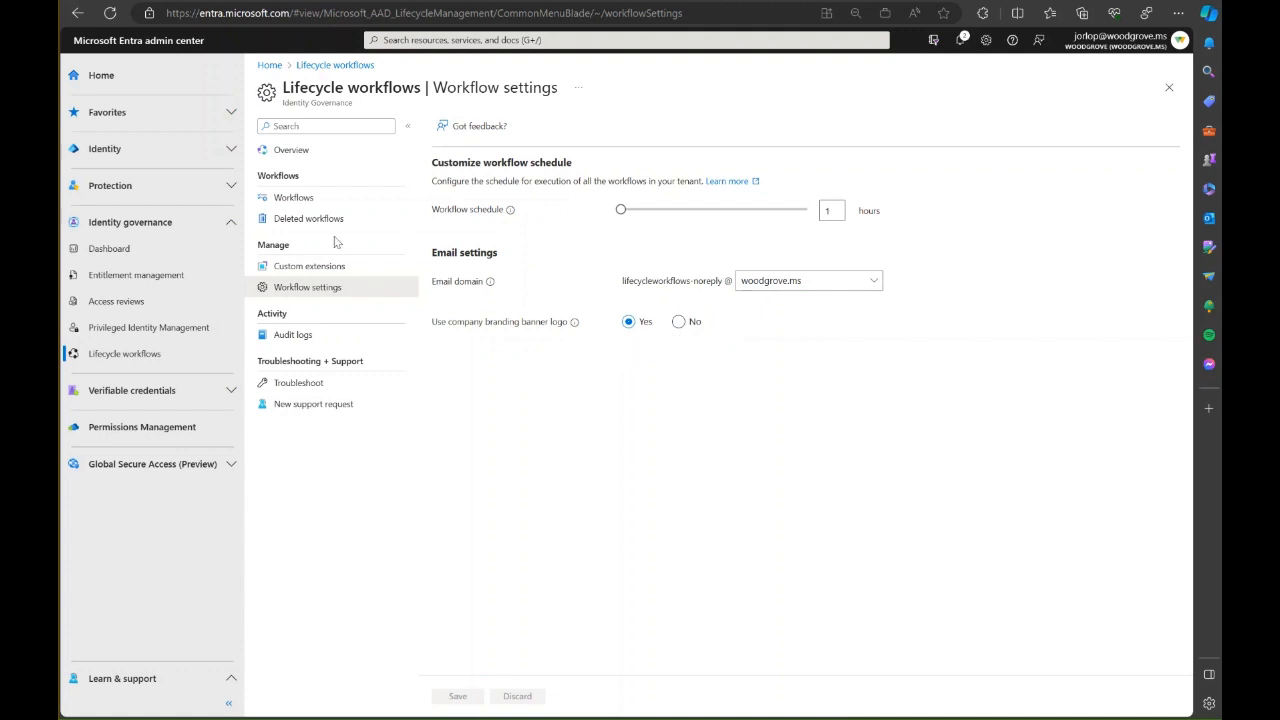
Step: Examine the audit logs for lifecycle workflows and return to the overview
left_click(321, 336)
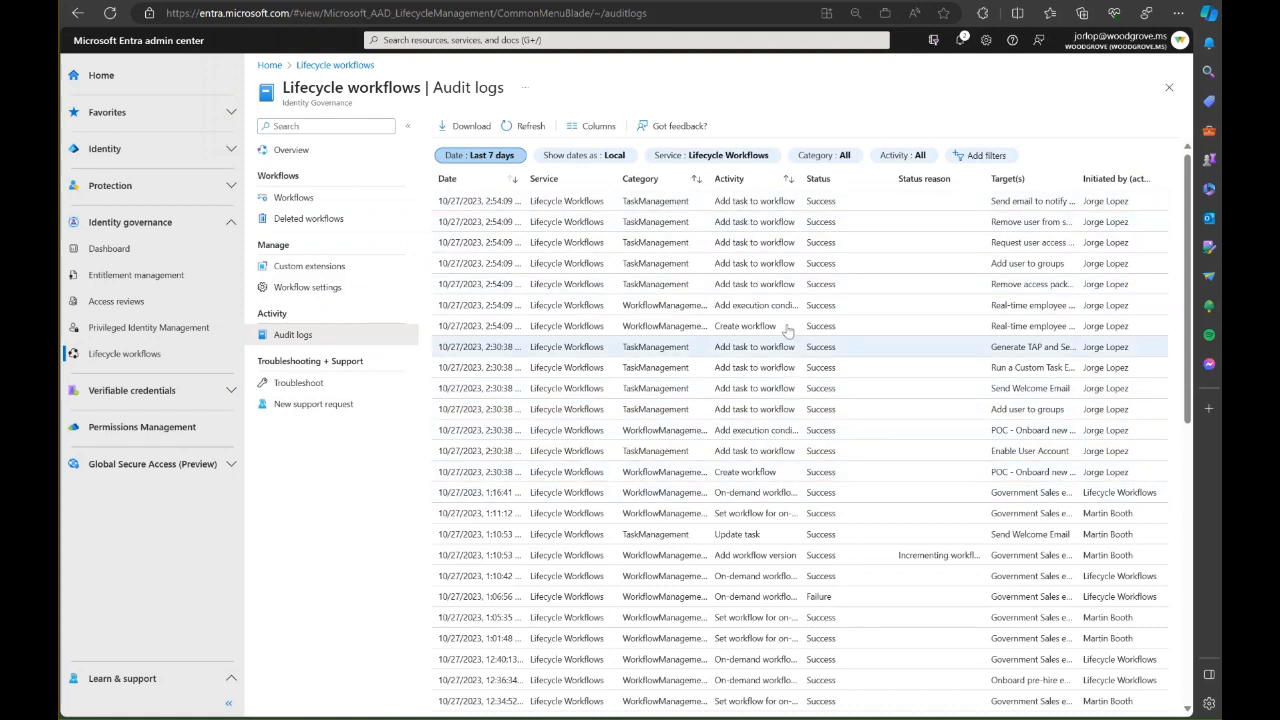
left_click(292, 152)
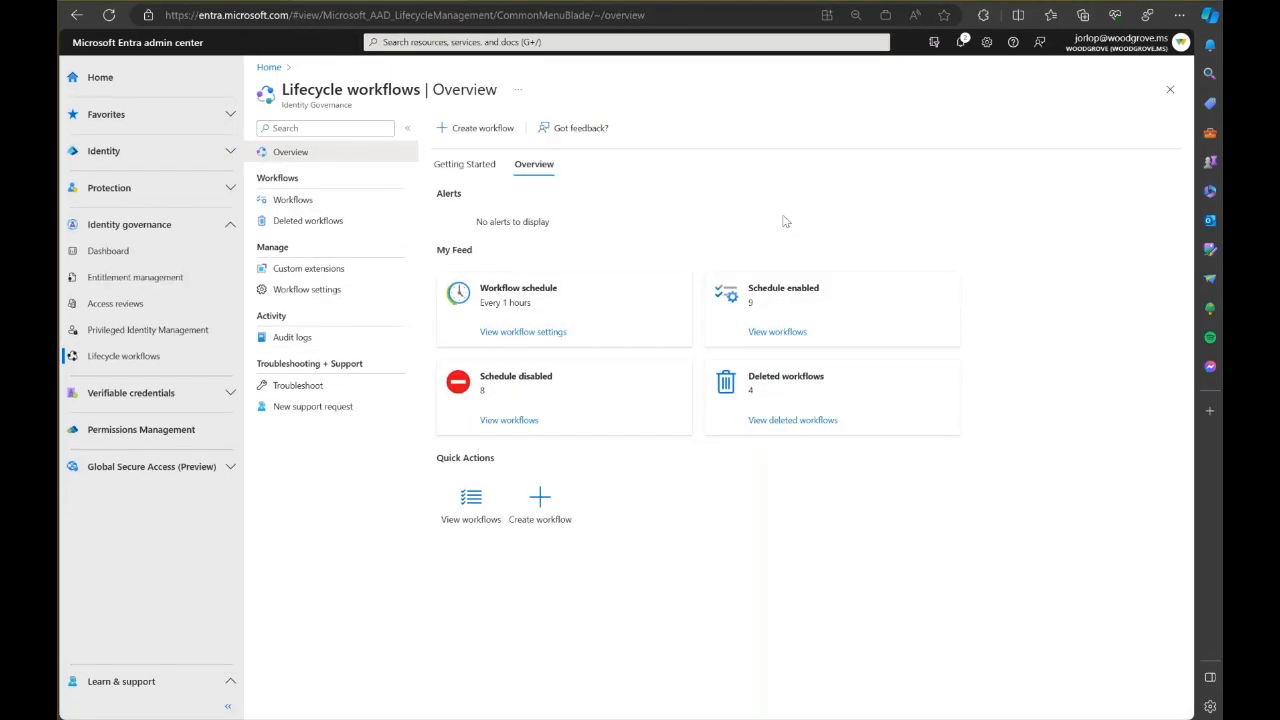
Step: Start a new workflow and select the Onboard pre-hire employee template from its details summary
left_click(460, 130)
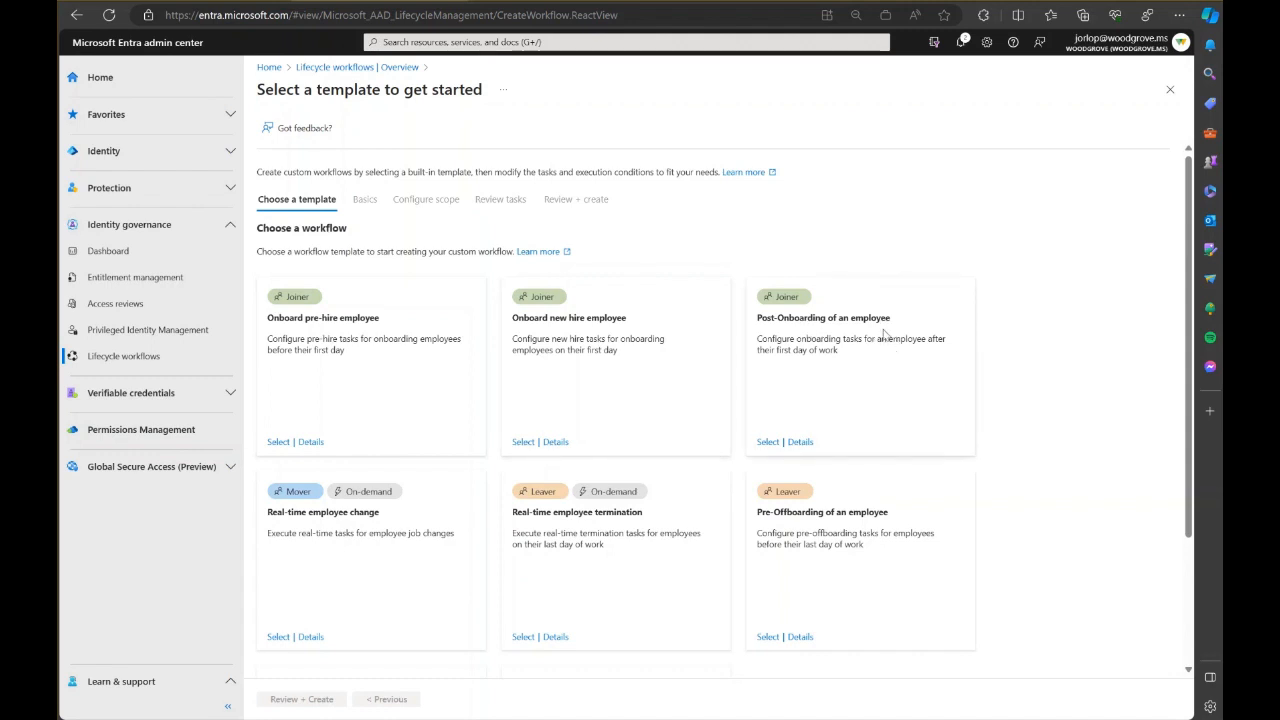
left_click(311, 441)
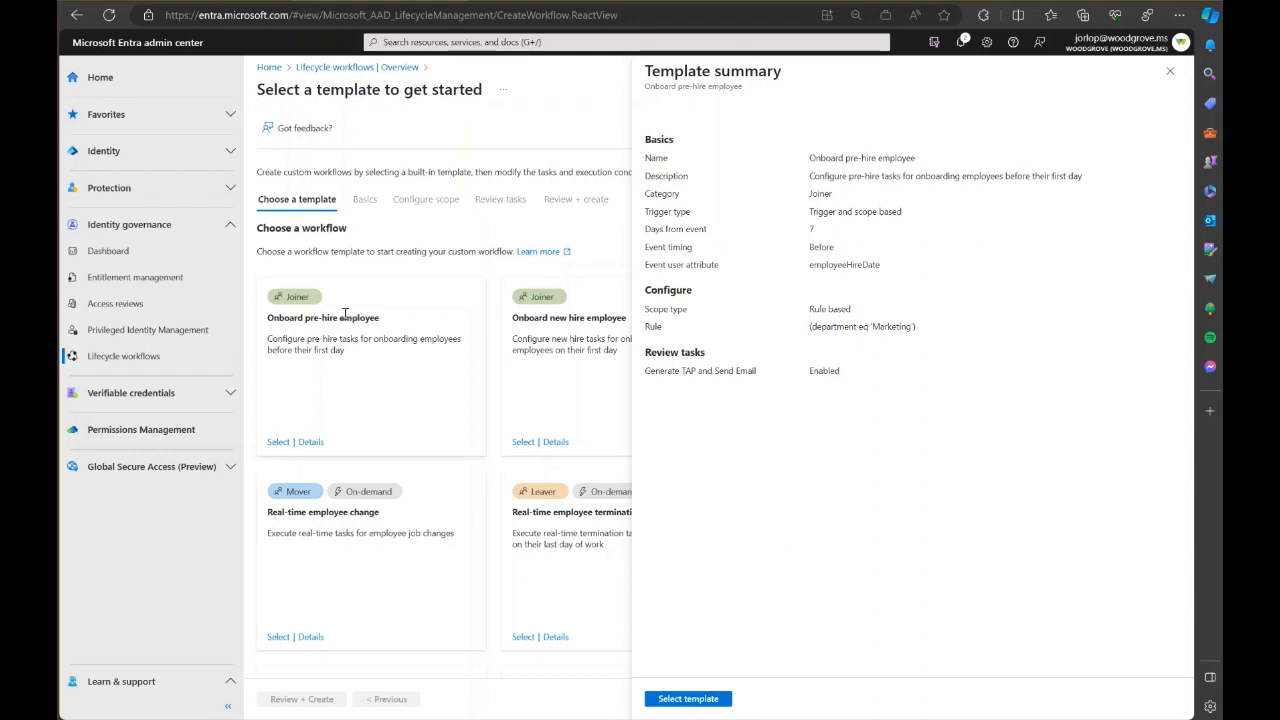
left_click(724, 698)
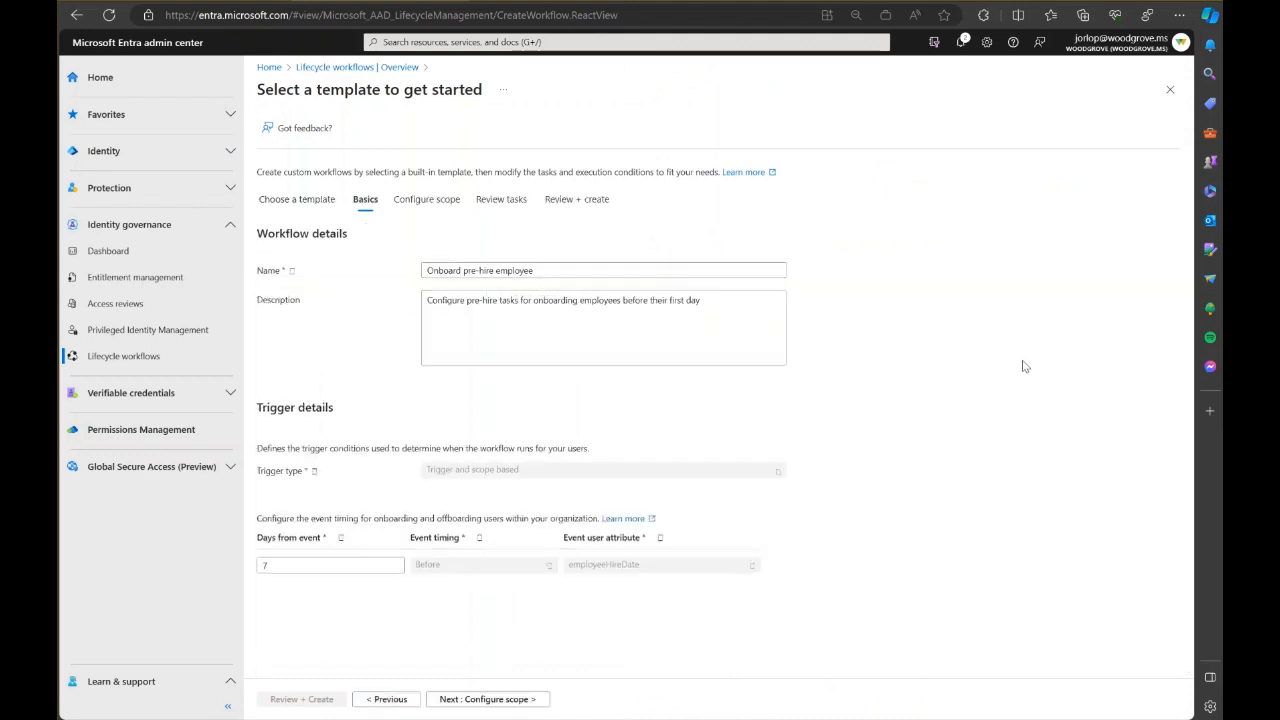
Step: Name the workflow "POC - Onboard pre-hire employee" and check its days from event value
left_click(426, 268)
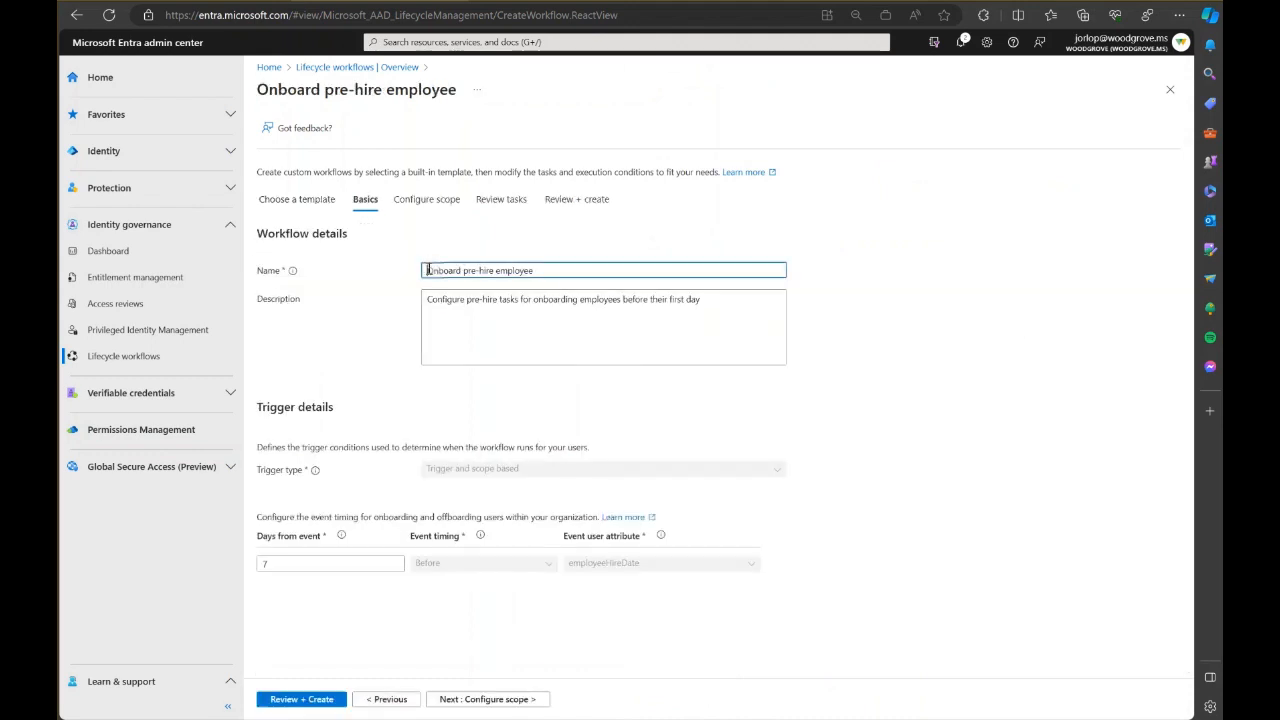
type("POC -")
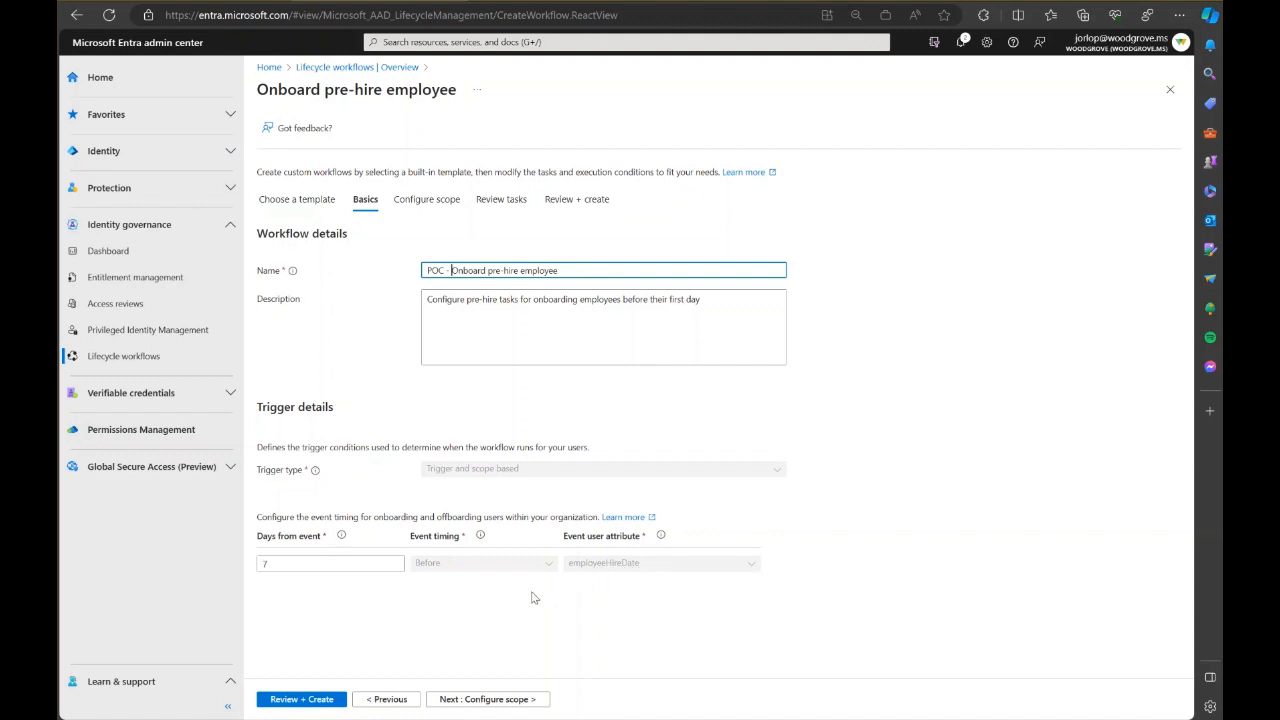
left_click(305, 565)
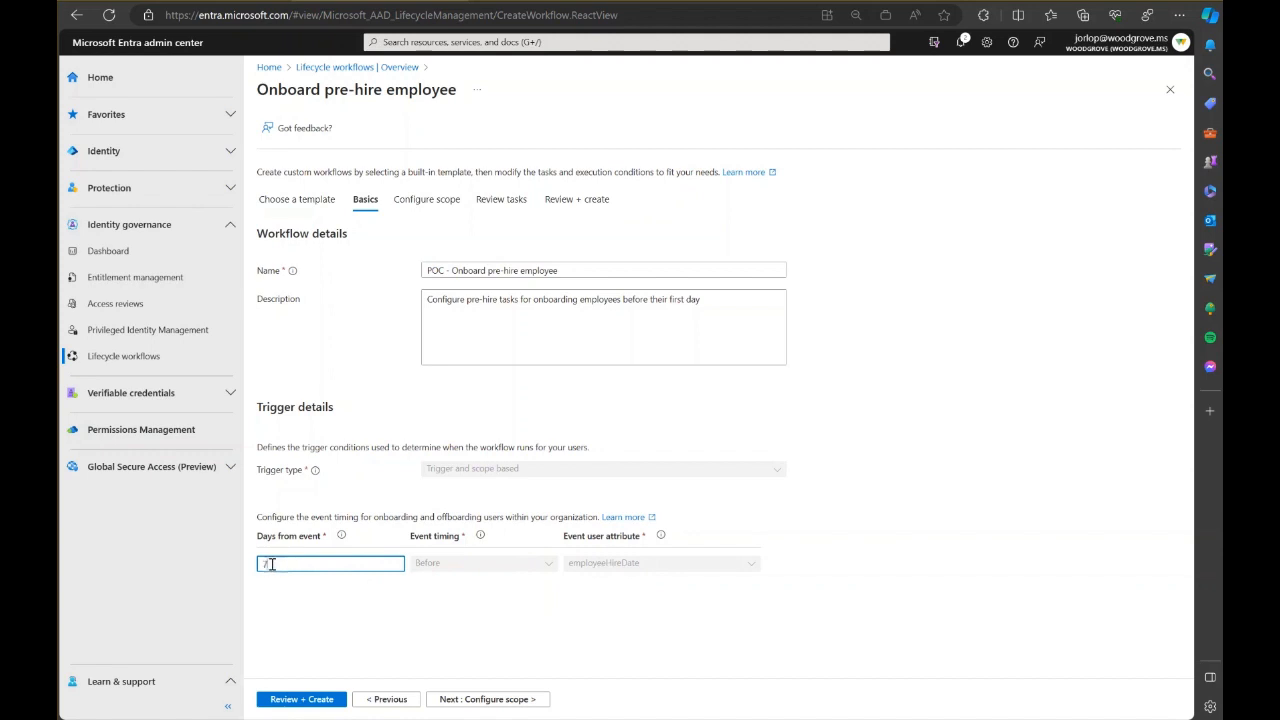
Step: Review the workflow's scope rule, add and remove an empty second expression, and proceed to the workflow tasks
left_click(495, 699)
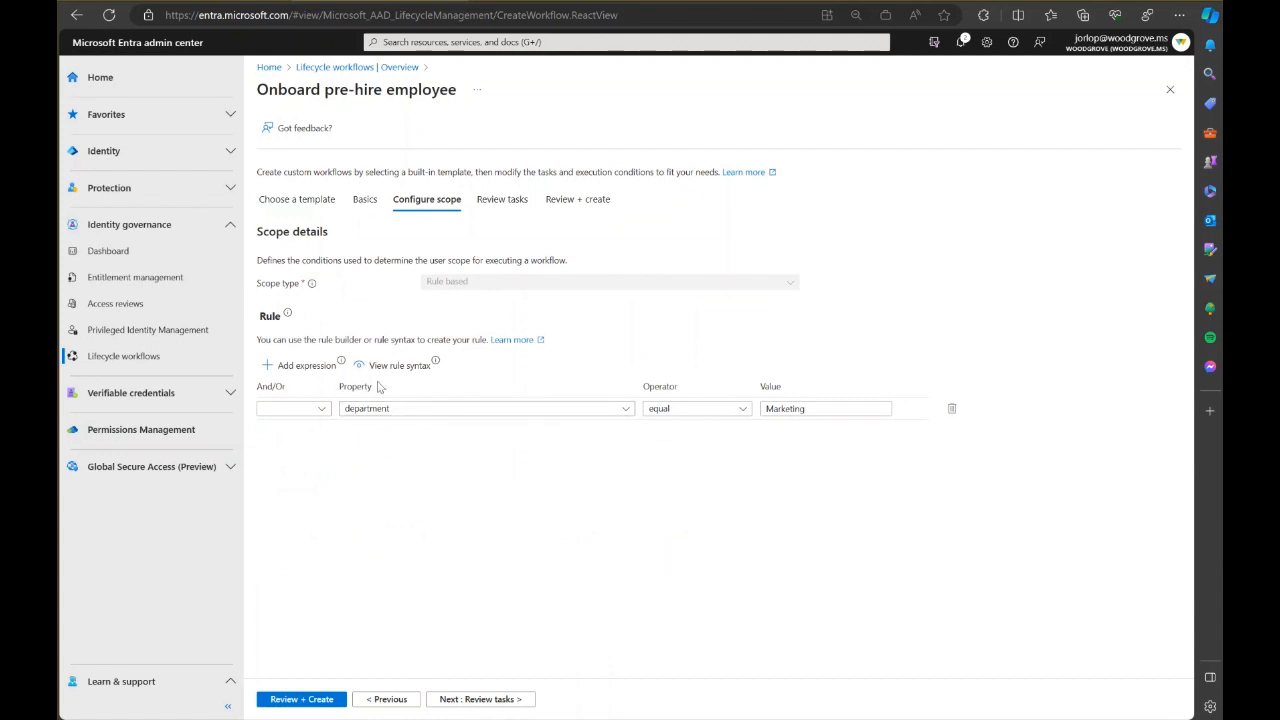
left_click(310, 370)
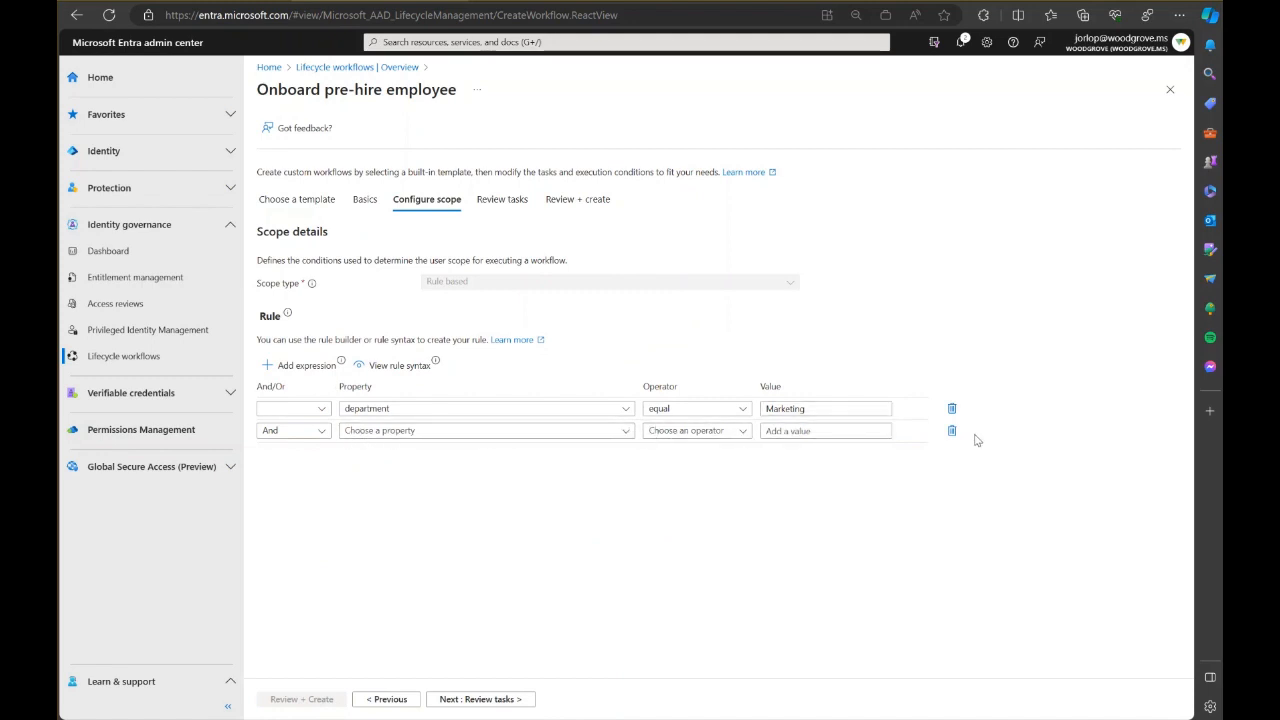
left_click(952, 431)
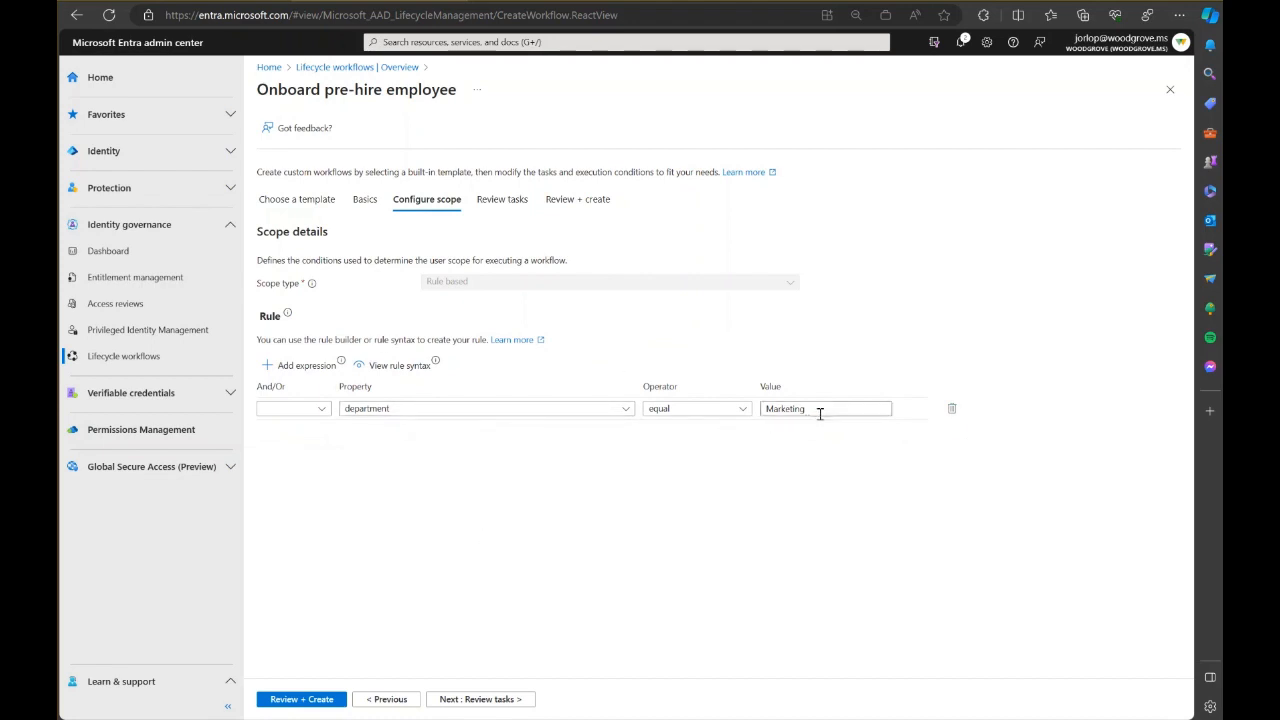
left_click(480, 699)
left_click(387, 699)
left_click(480, 699)
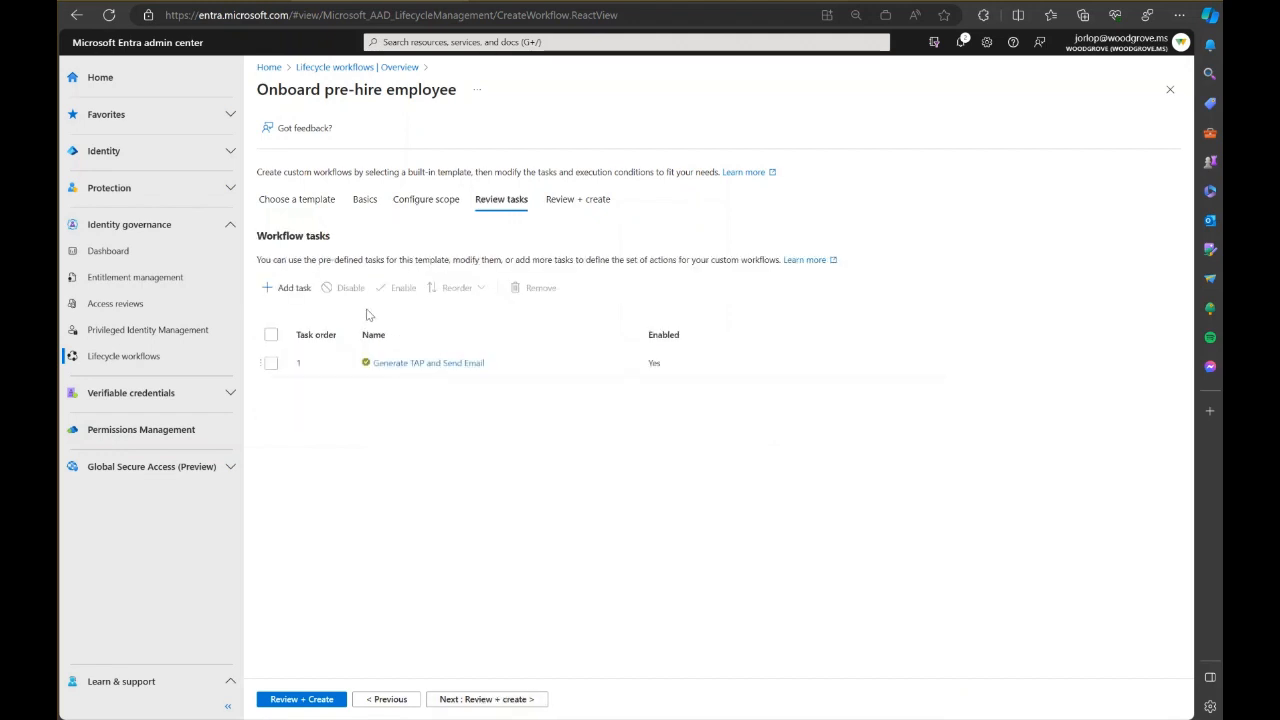
Step: Open the Generate TAP and Send Email task and examine its name, description and recipient
left_click(439, 369)
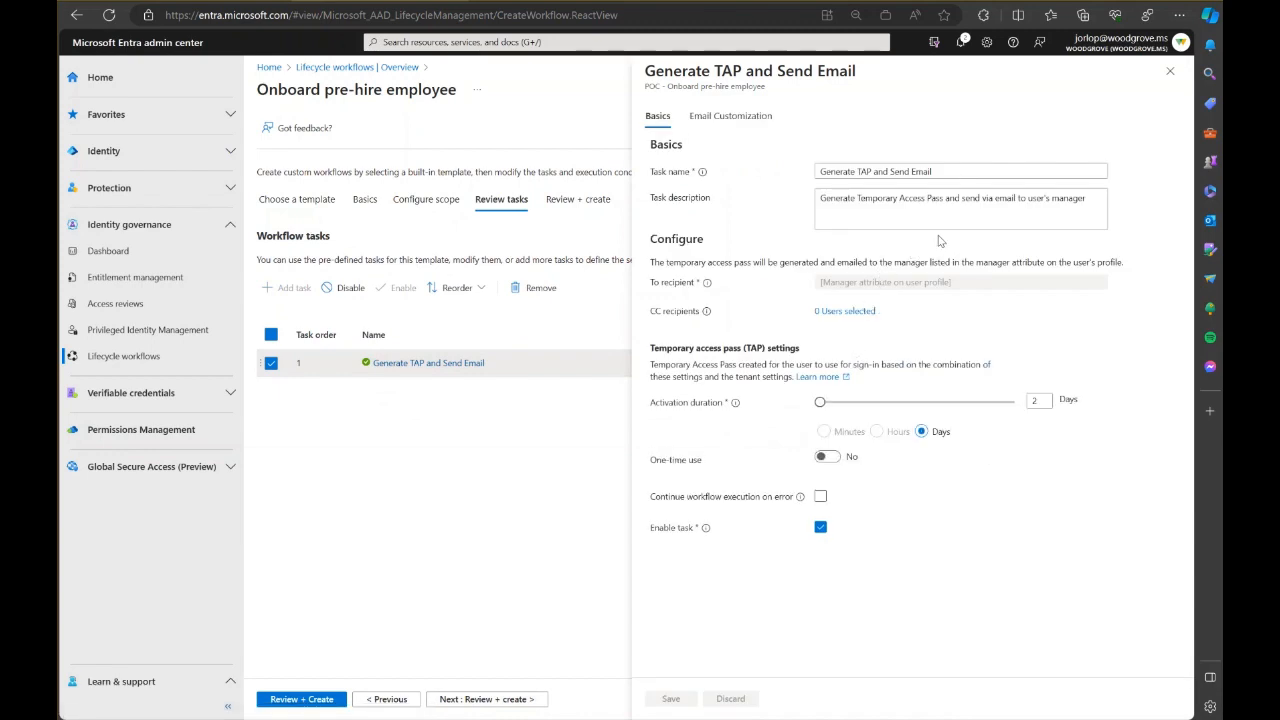
left_click(947, 171)
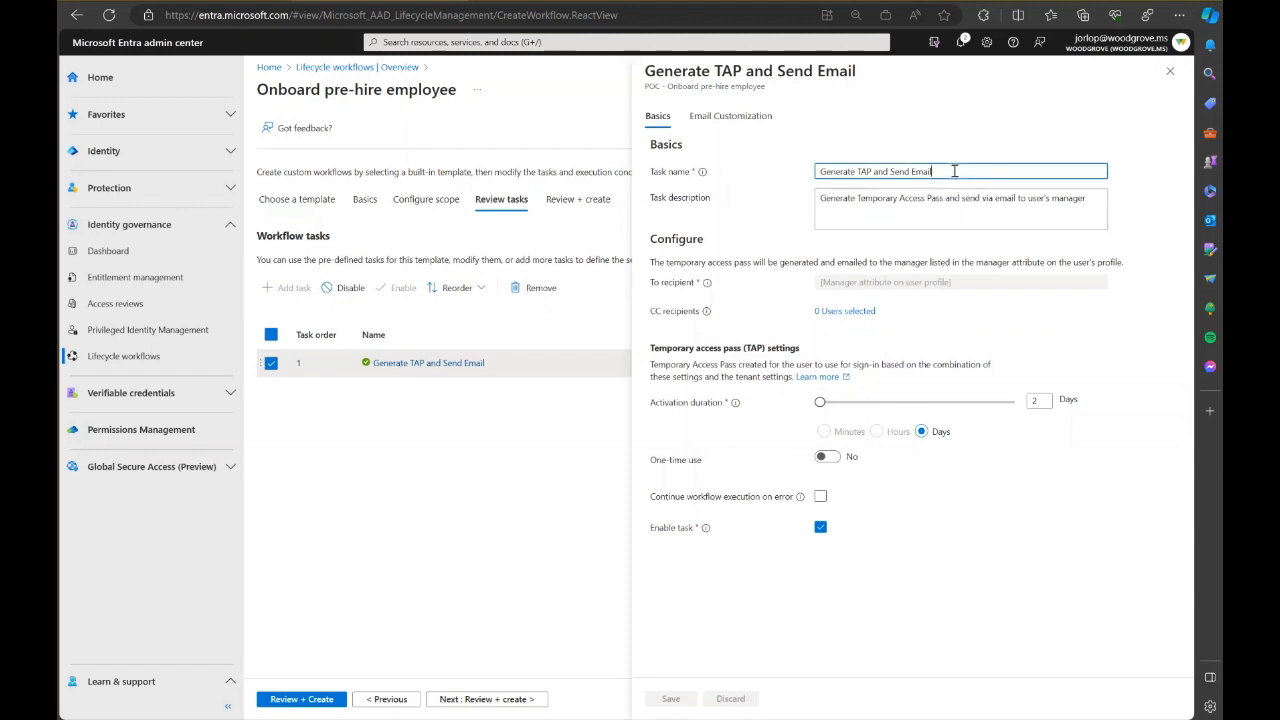
left_click(934, 200)
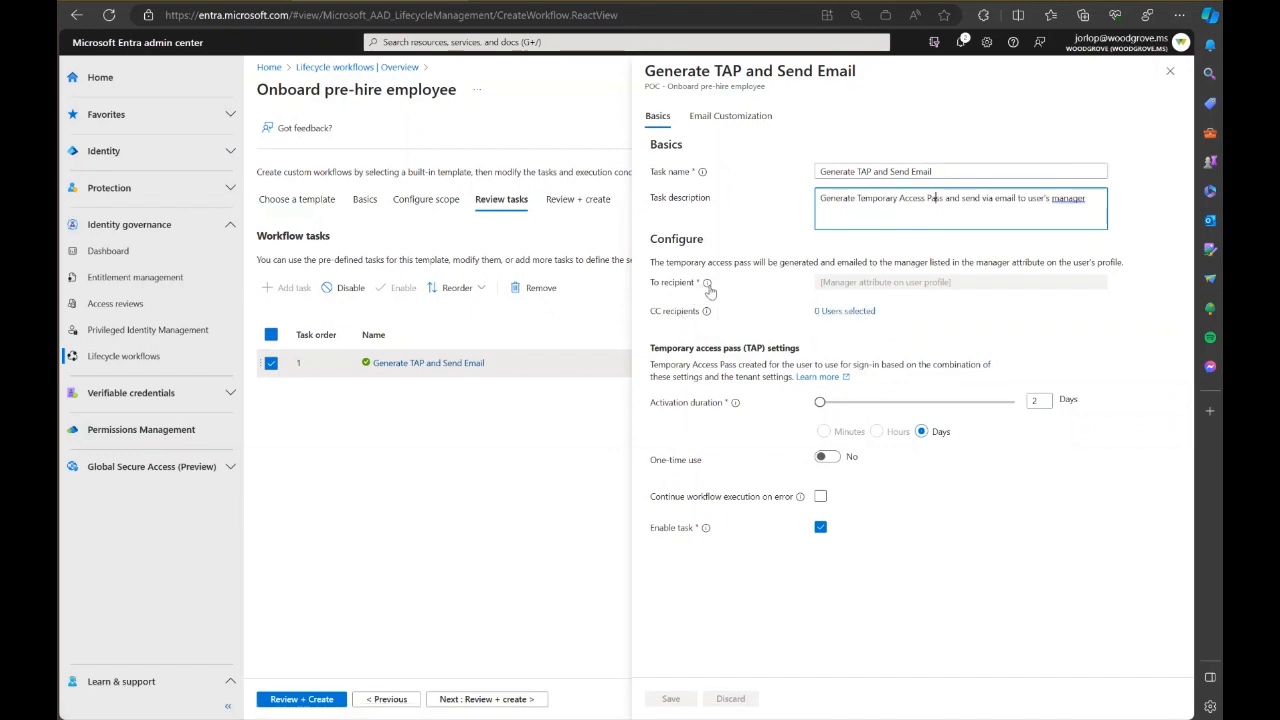
left_click(962, 292)
left_click_drag(962, 292, 811, 291)
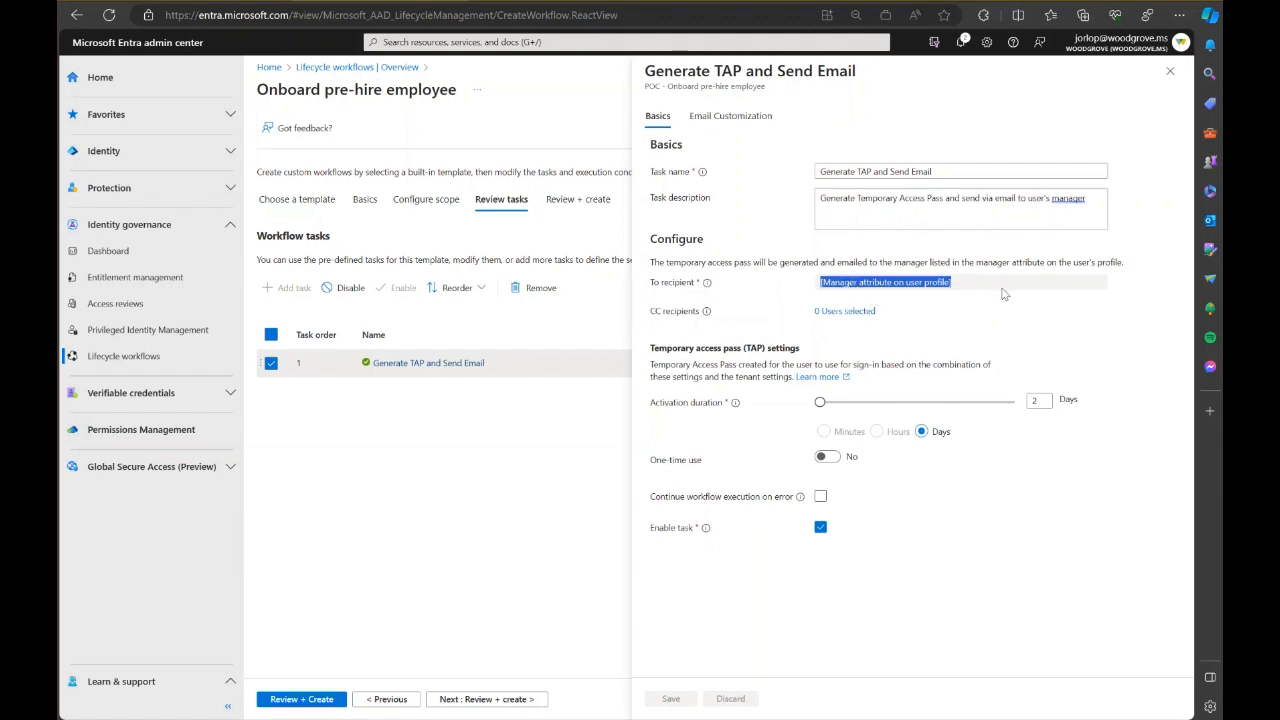
left_click(928, 296)
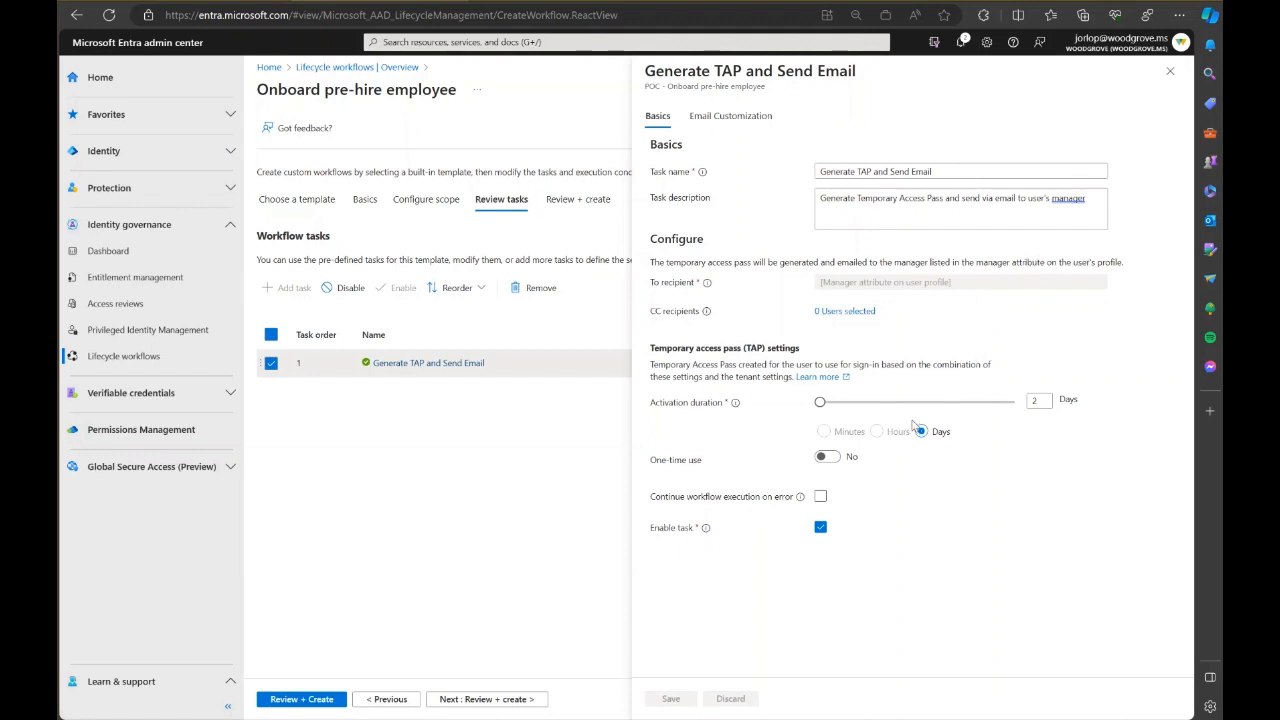
Step: Try a temporary access pass activation duration of 5 days, and set it back to 2 days
left_click_drag(800, 349, 650, 353)
left_click(1094, 519)
left_click_drag(820, 404, 1044, 404)
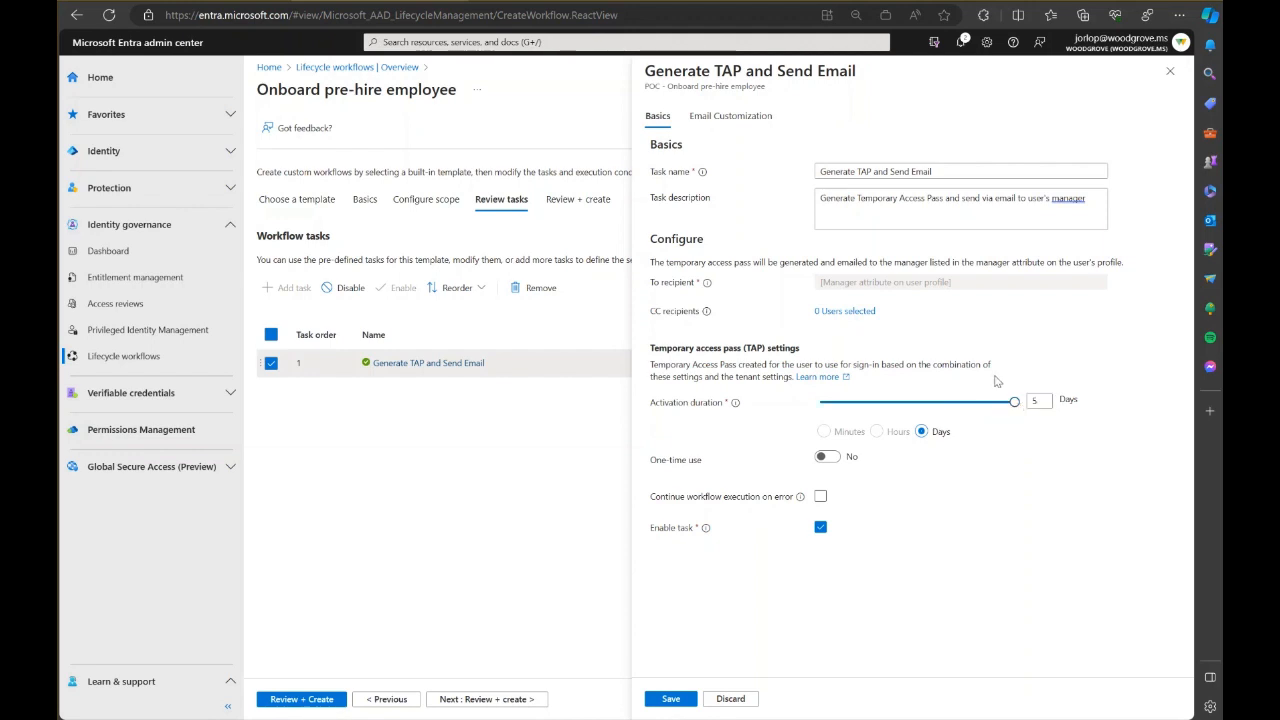
left_click(822, 403)
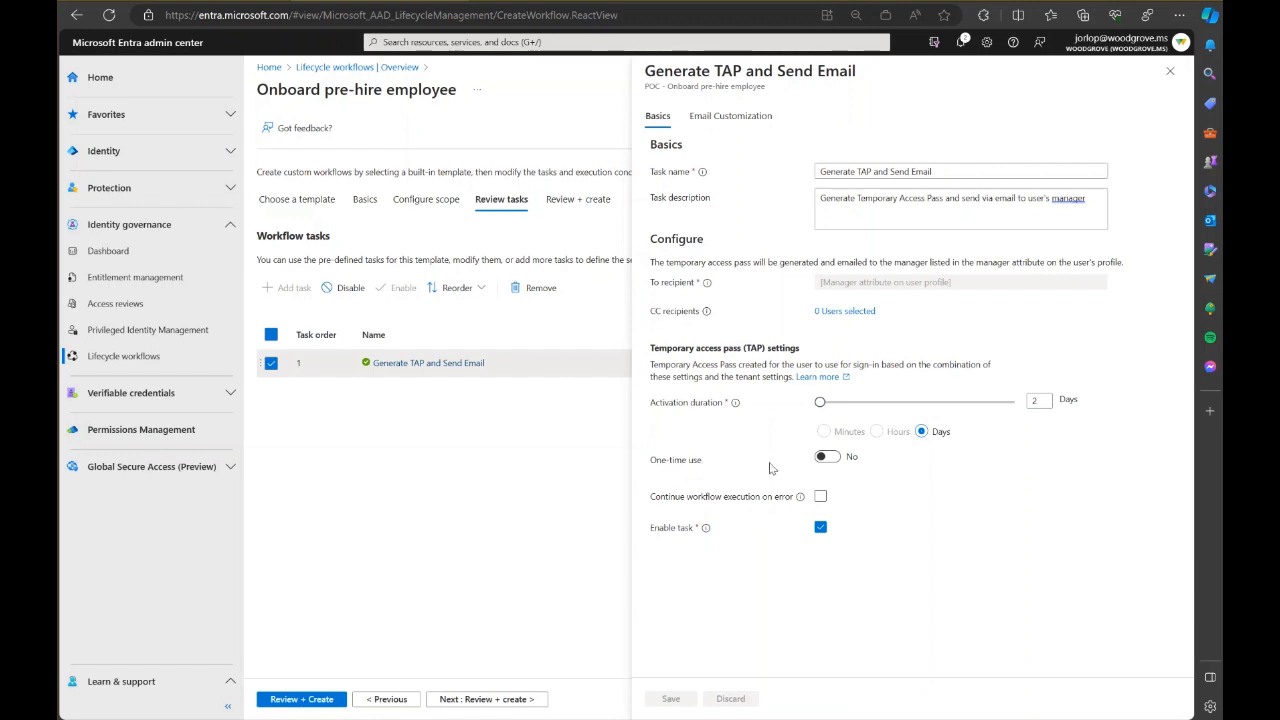
Step: Try one-time use for the temporary access pass, and switch it back to No
left_click(827, 460)
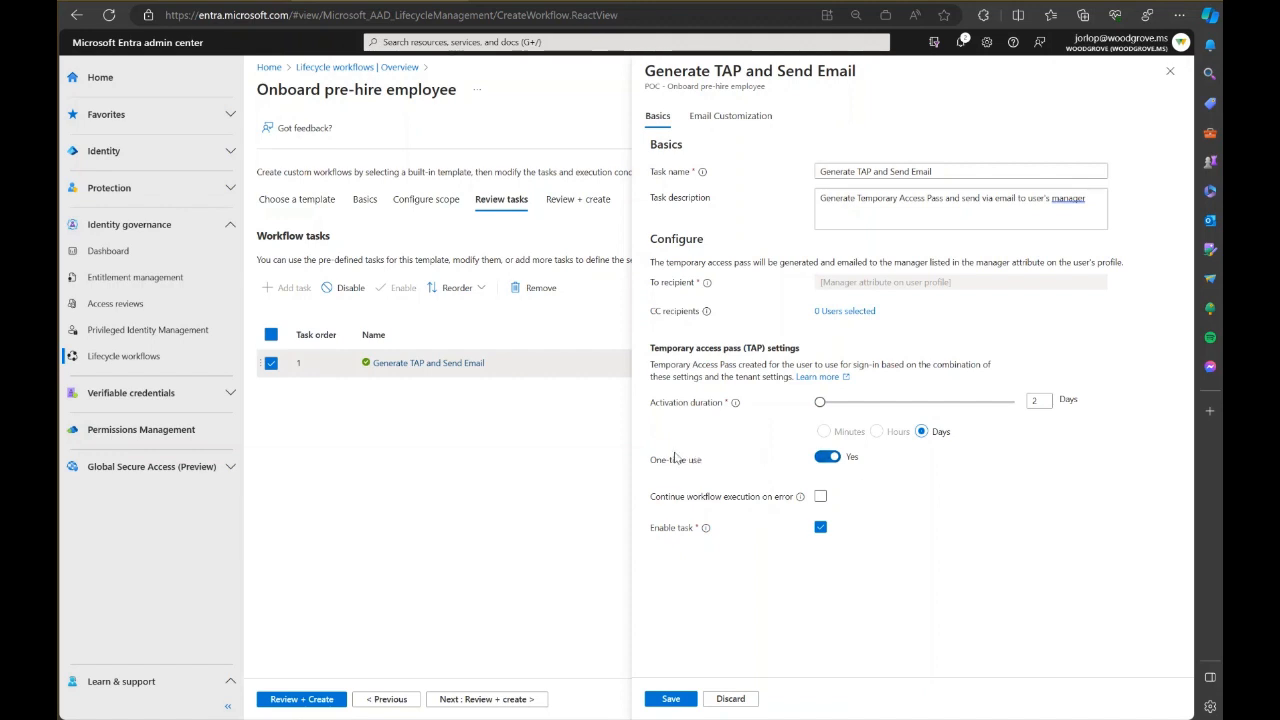
left_click(829, 462)
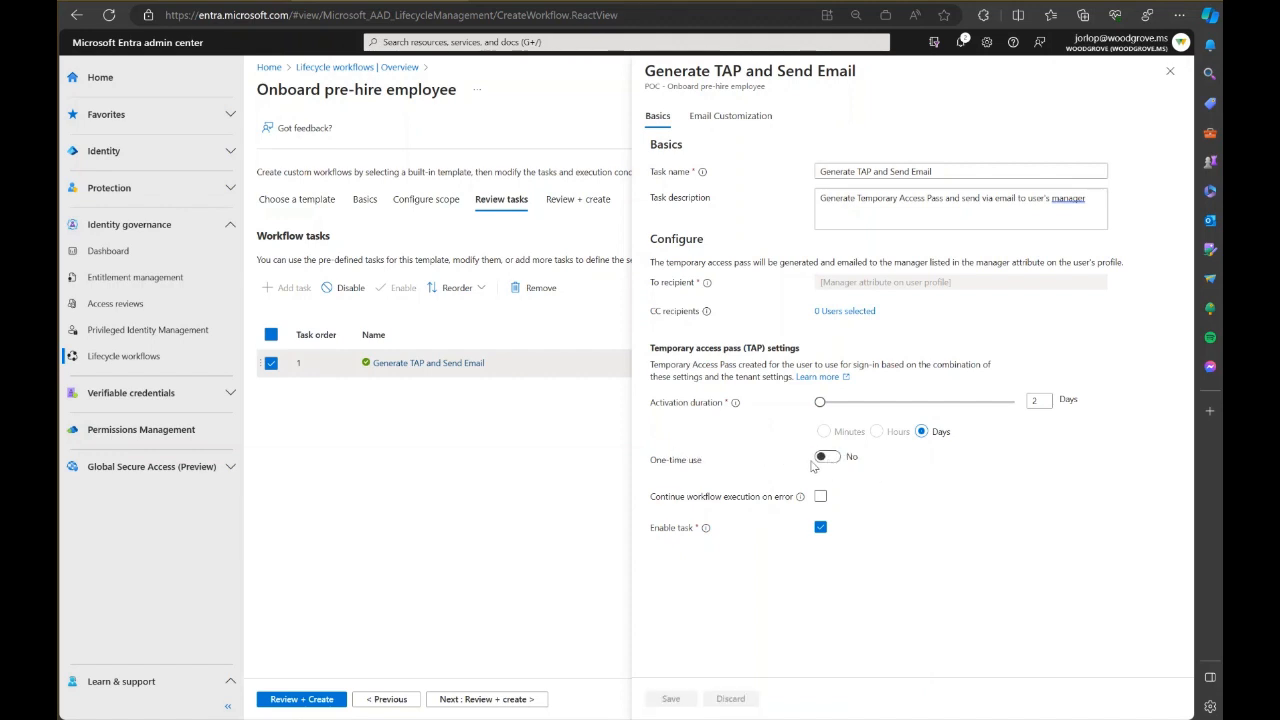
left_click(826, 458)
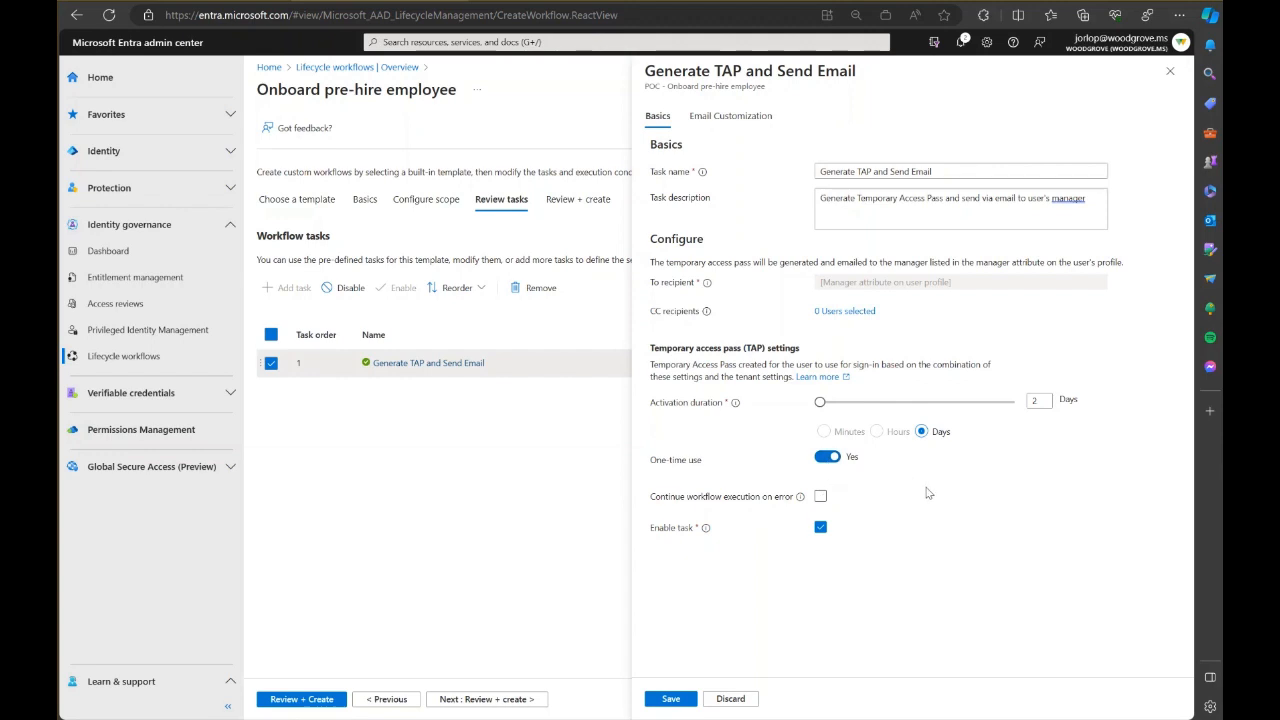
left_click(826, 460)
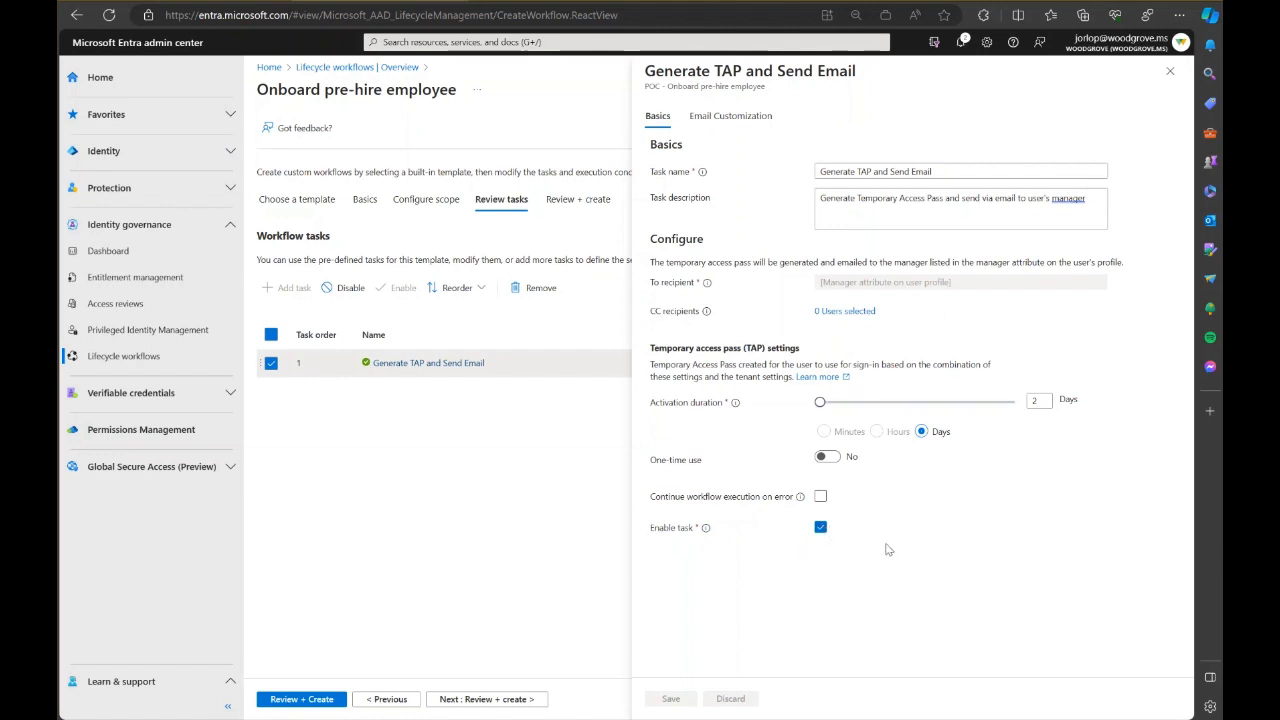
Step: Examine the Generate TAP and Send Email task's email customization, including its message body and available translation languages, and close the task
left_click(746, 119)
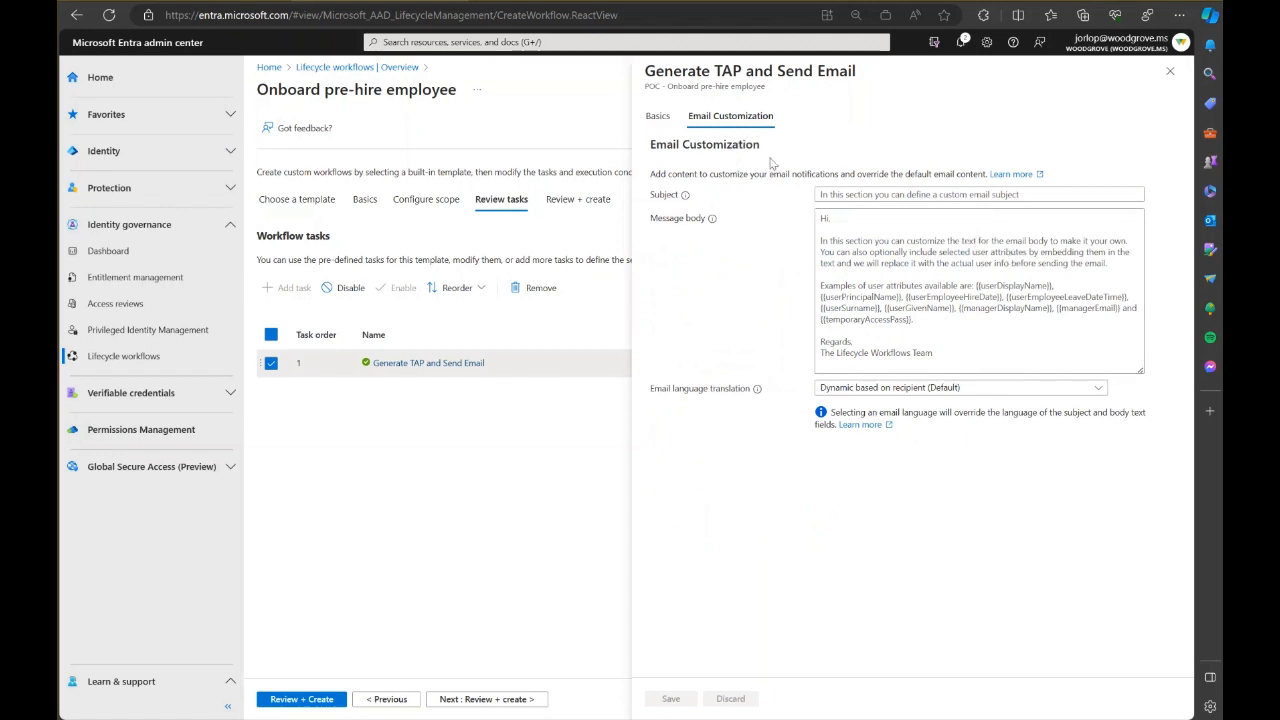
left_click(856, 316)
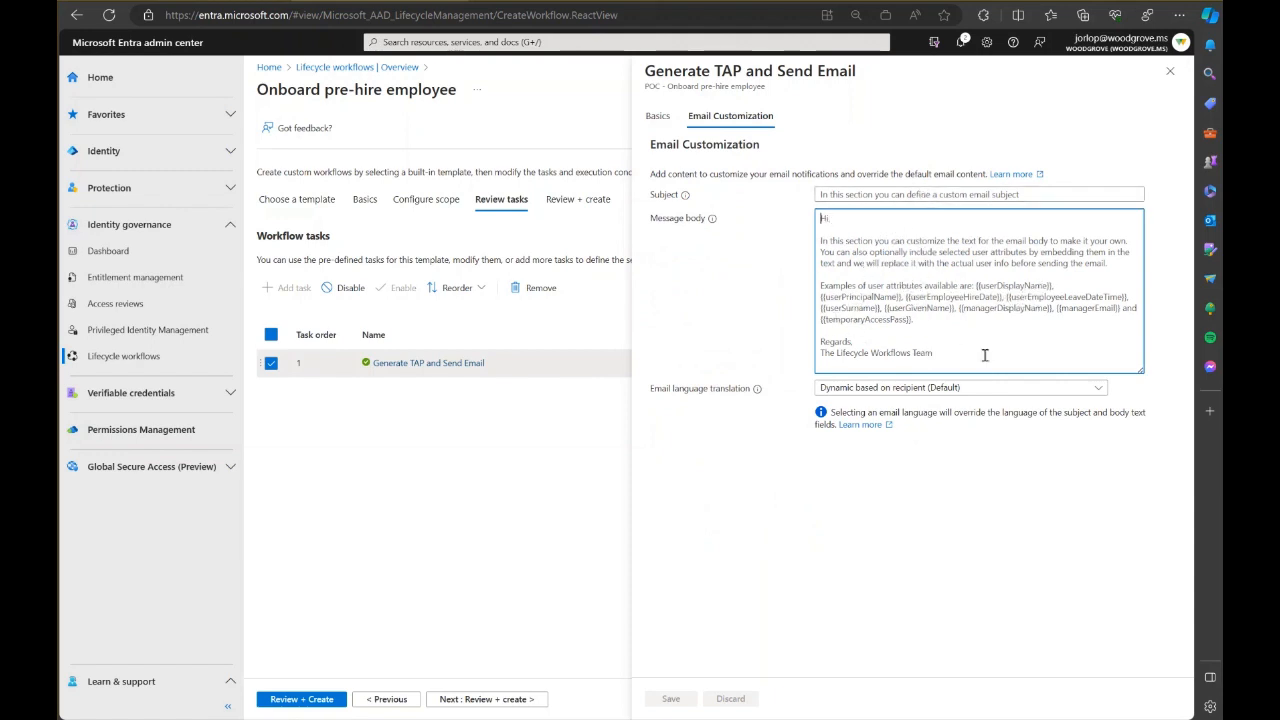
left_click(942, 392)
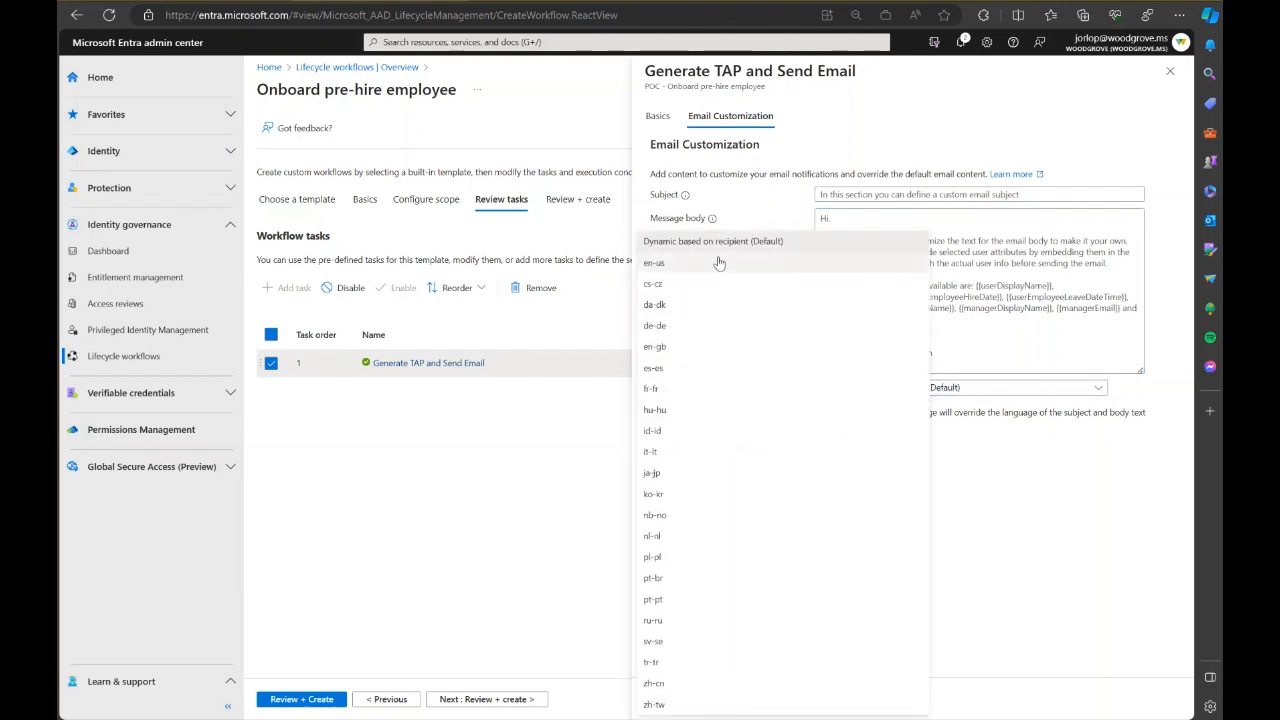
left_click(1028, 460)
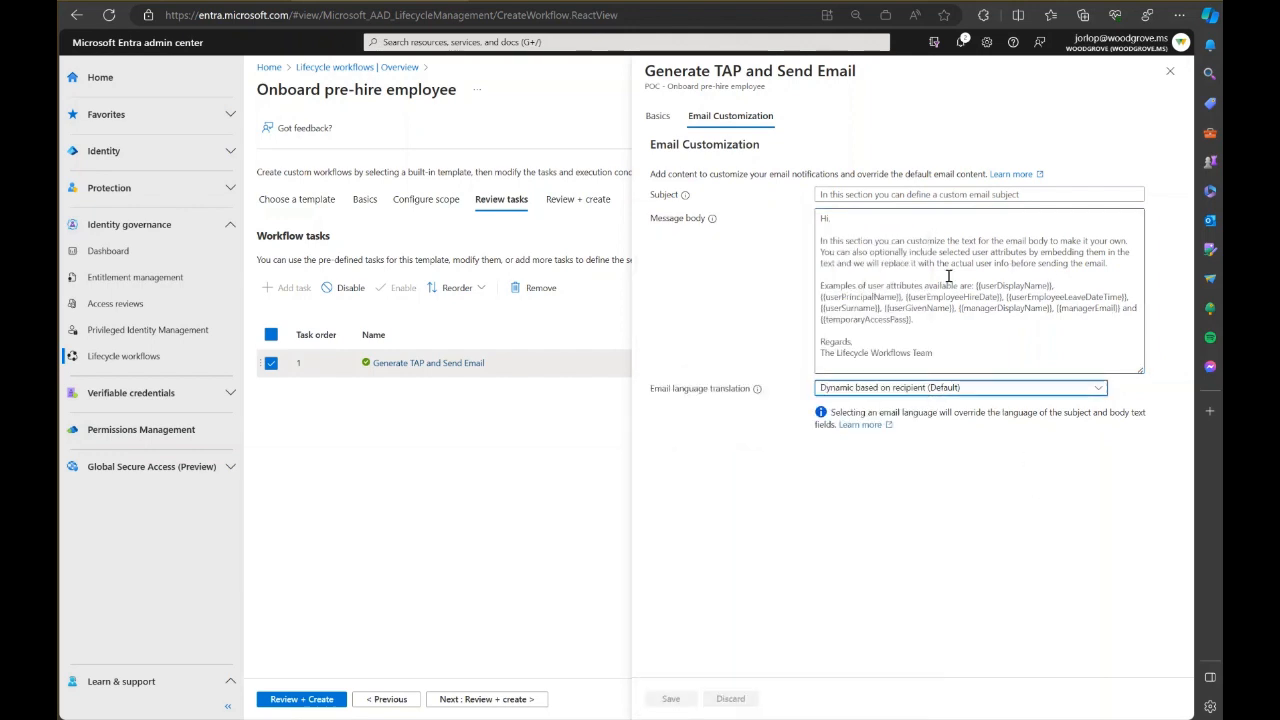
left_click(1170, 71)
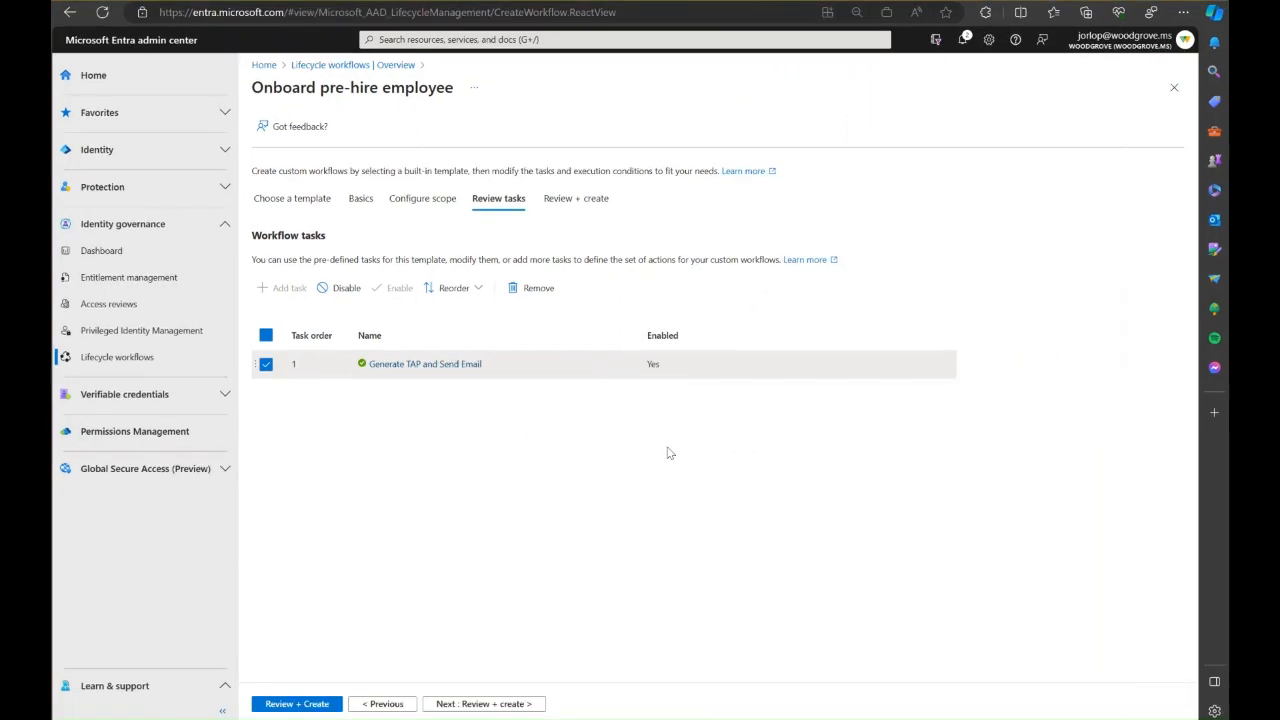
Step: Add the Run a Custom Task Extension and Send onboarding reminder email tasks to the workflow
left_click(267, 364)
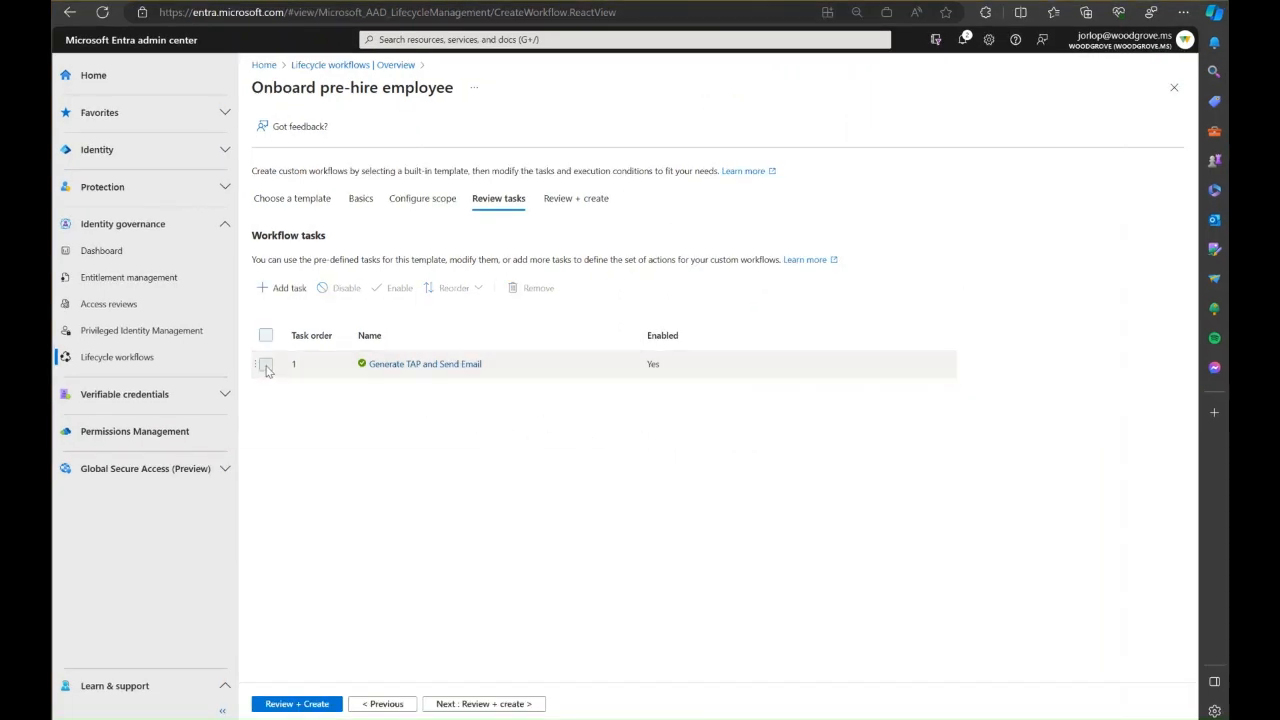
left_click(286, 290)
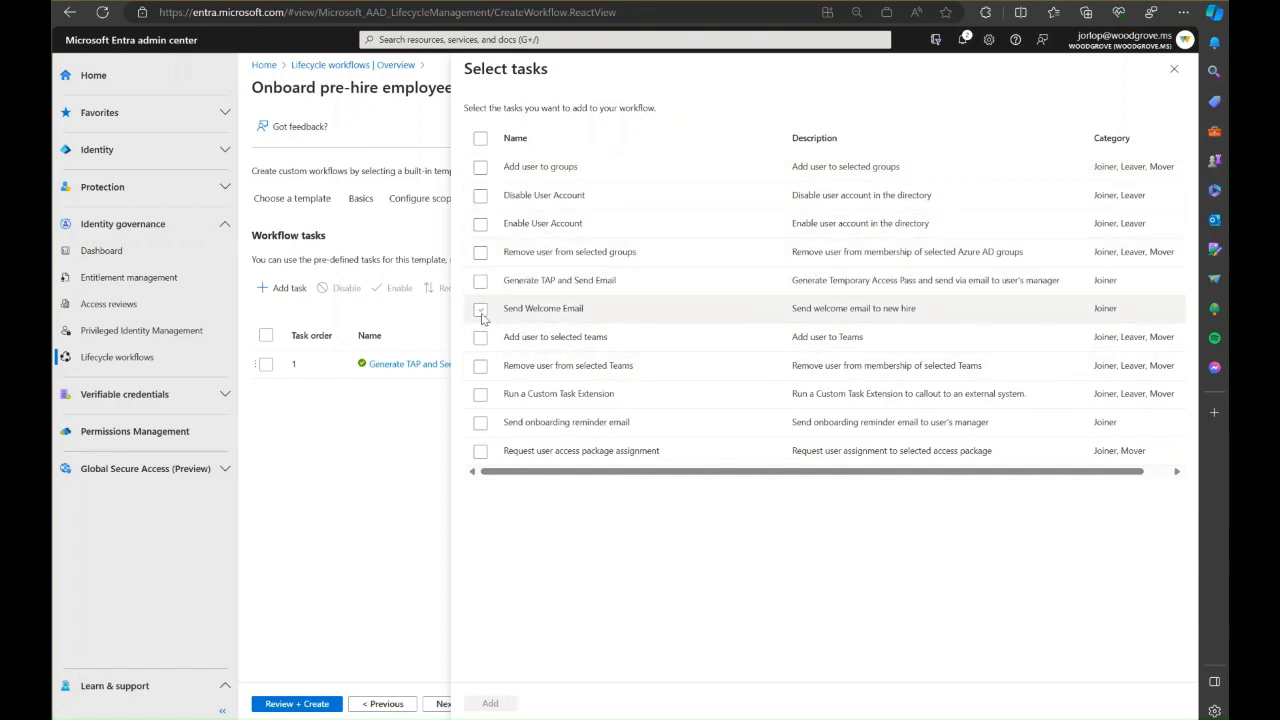
left_click(484, 398)
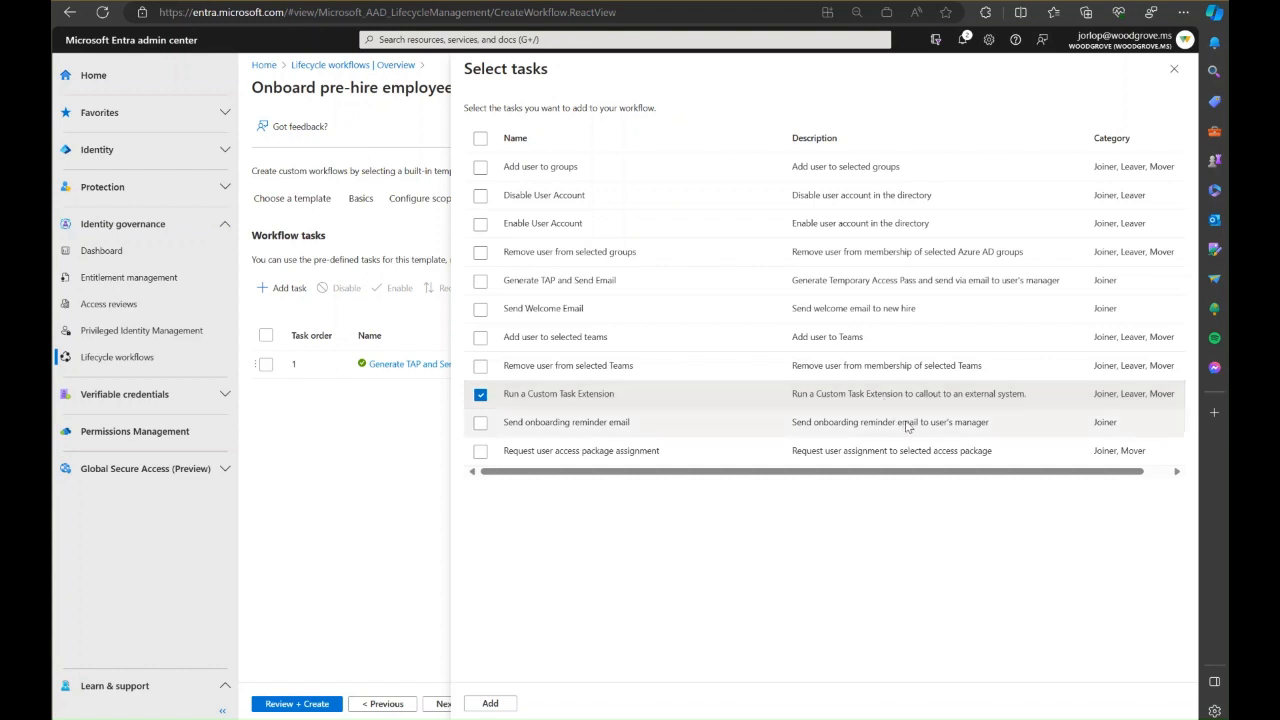
left_click(481, 424)
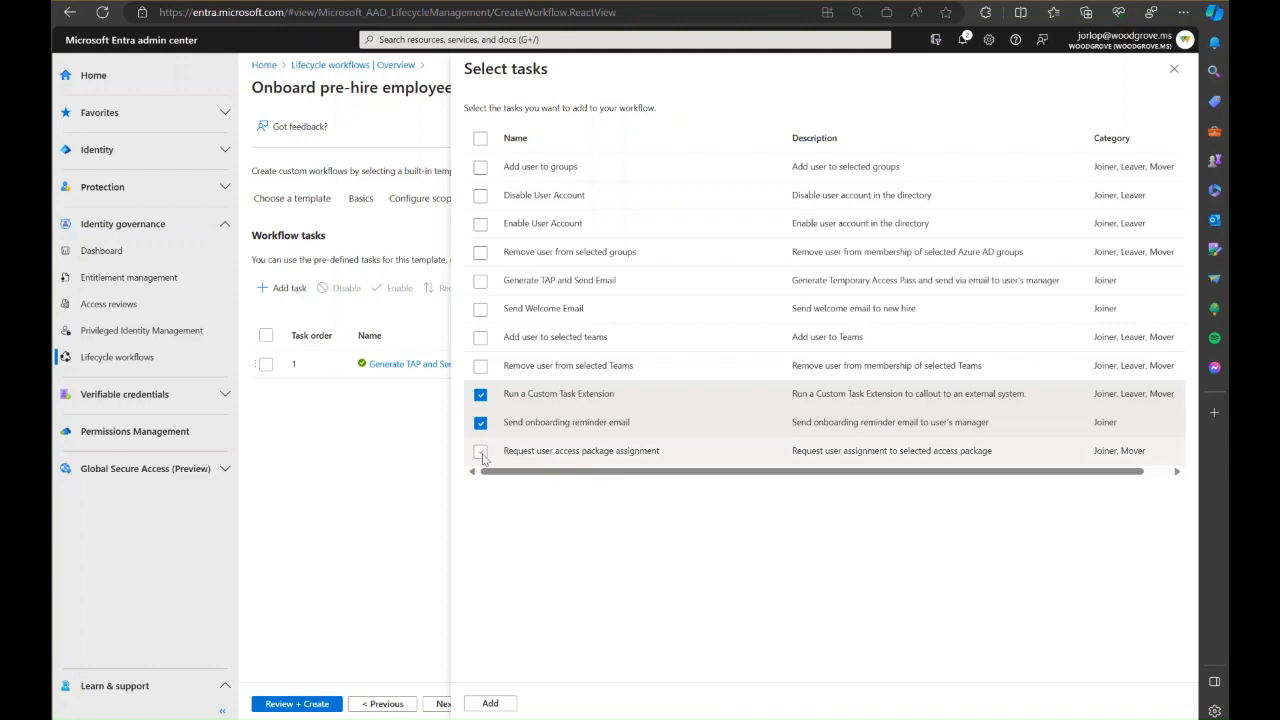
left_click(481, 452)
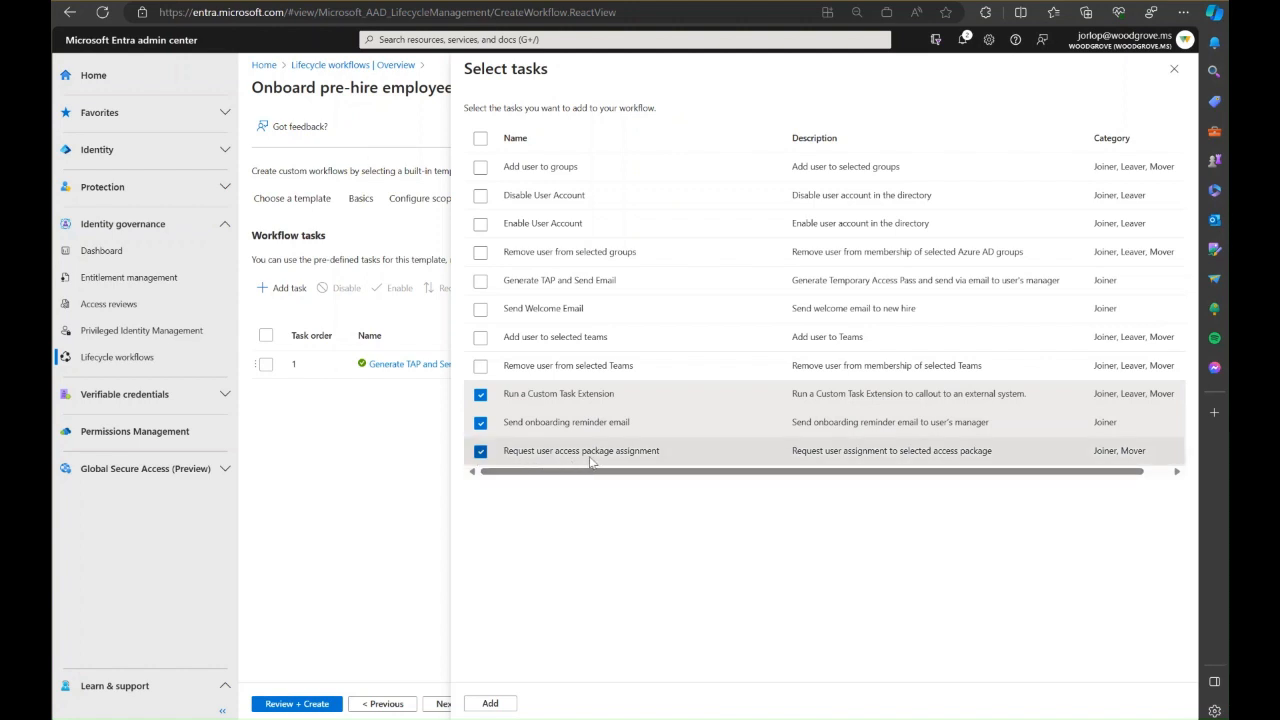
left_click(480, 453)
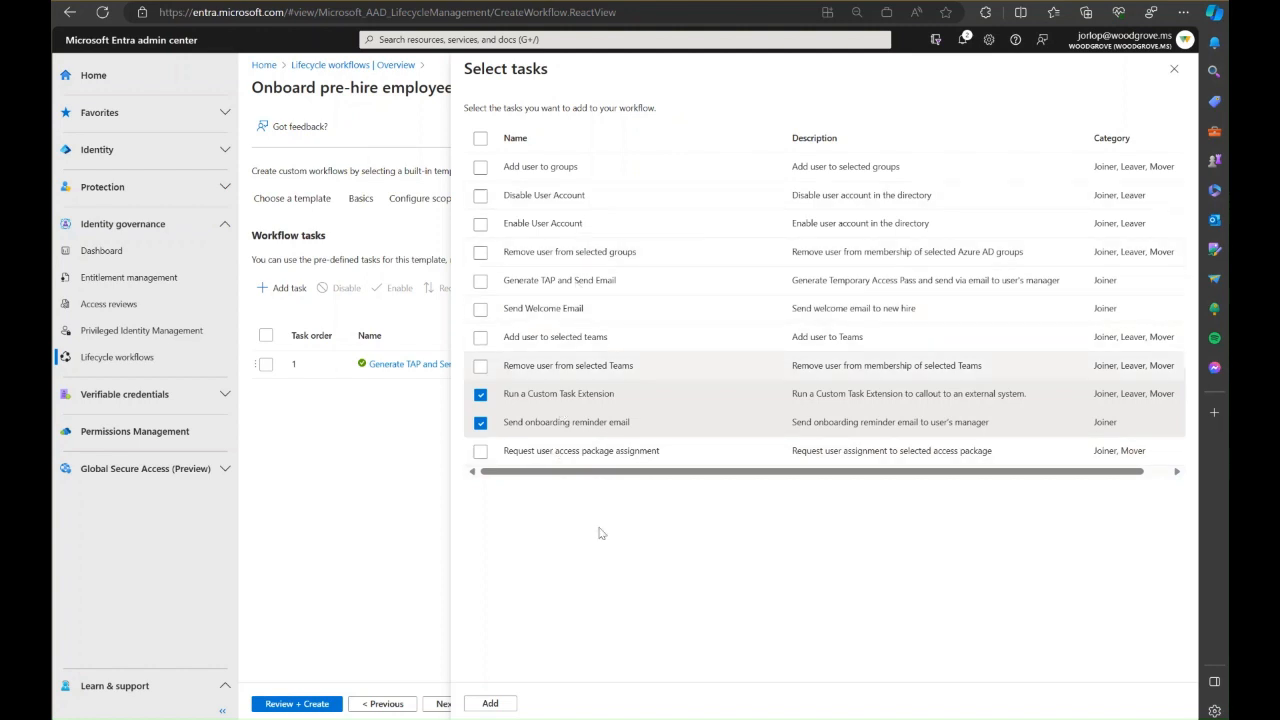
left_click(497, 705)
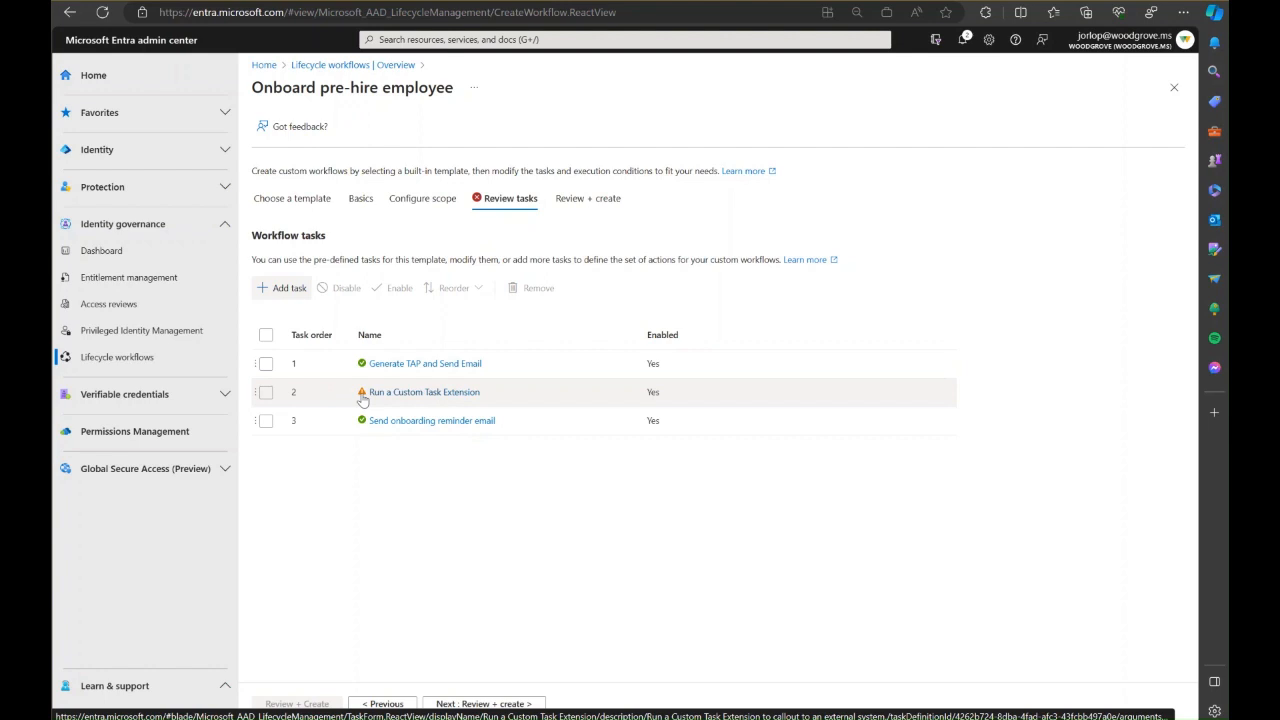
Step: Set the custom extension of the Run a Custom Task Extension task to ServiceNow - hardware procurement and save the task
left_click(412, 392)
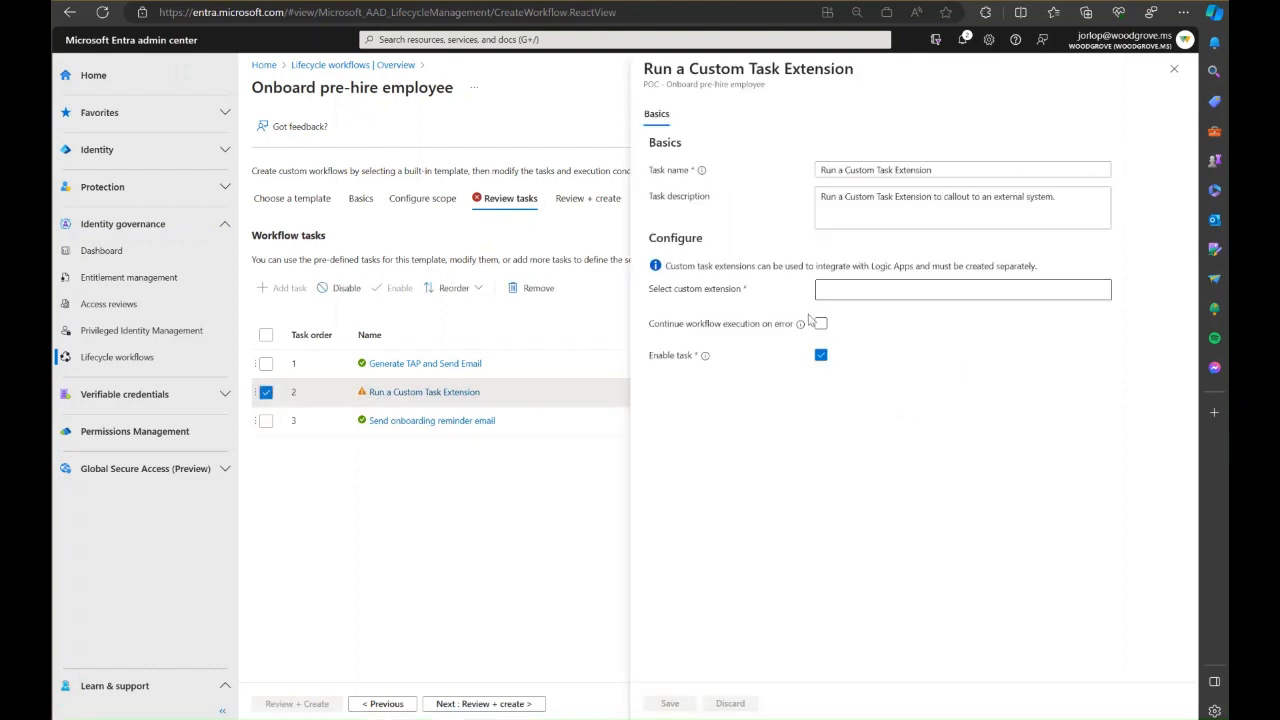
left_click(917, 291)
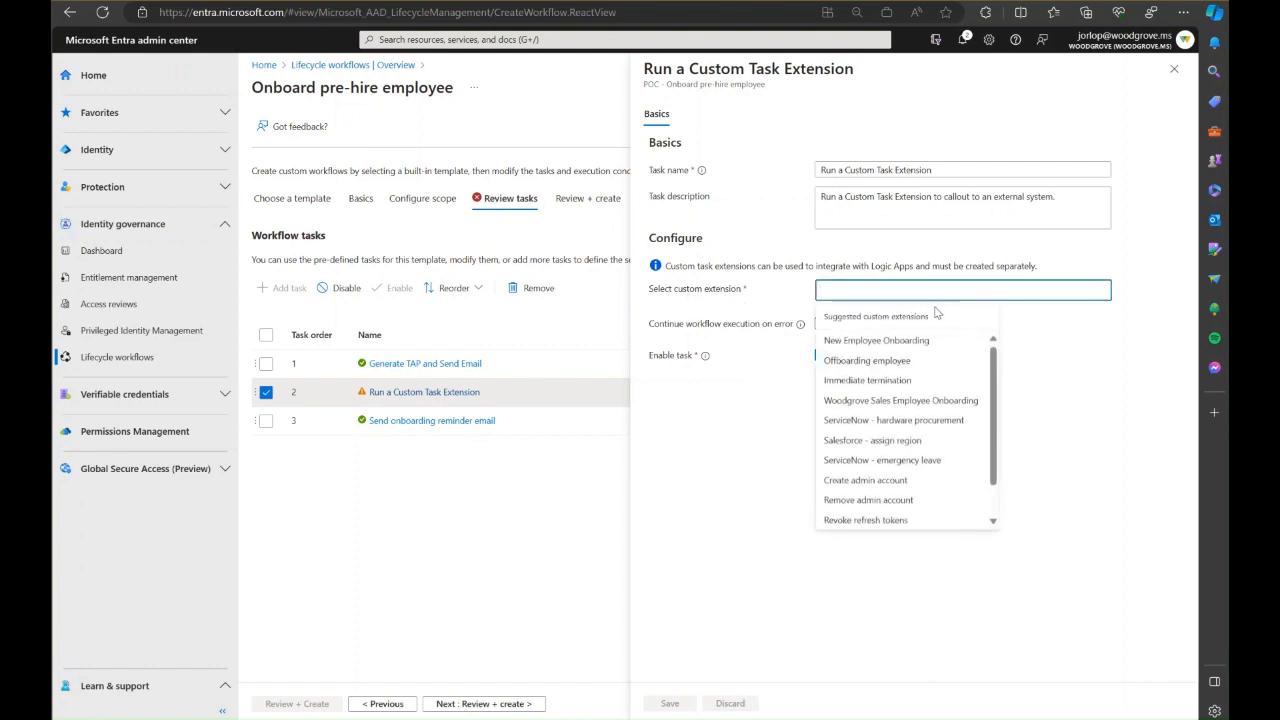
left_click(938, 421)
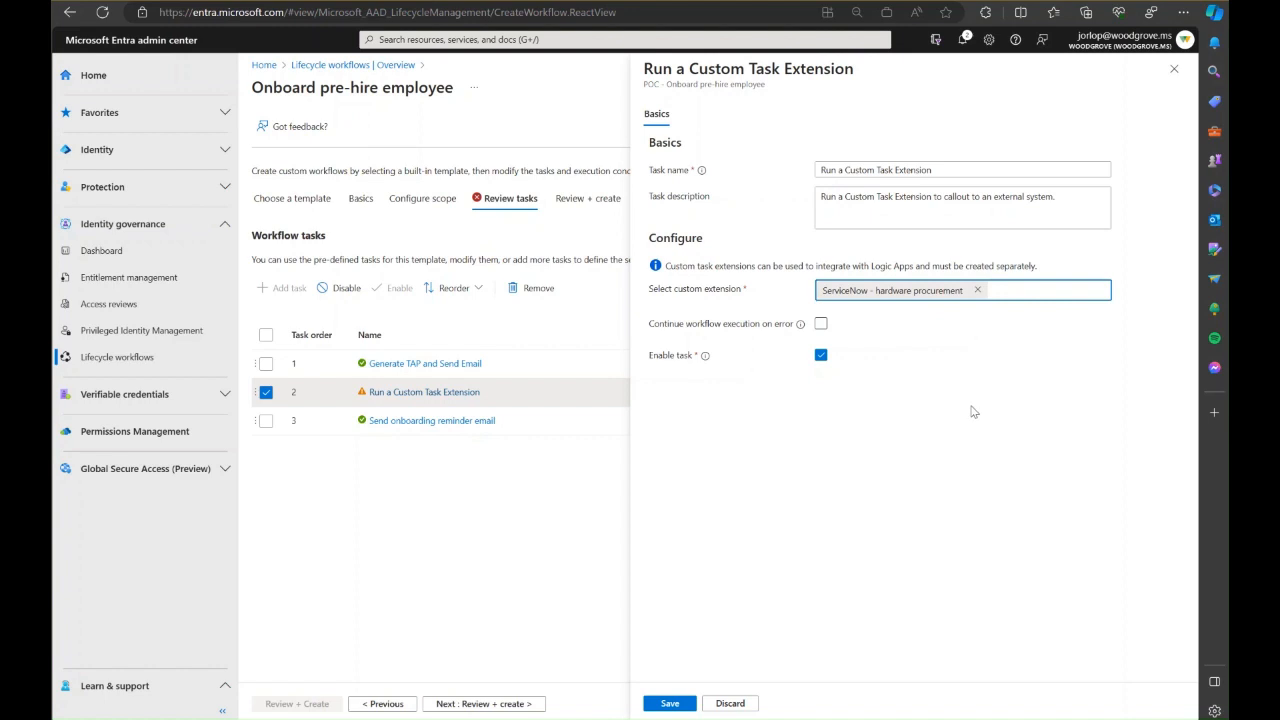
left_click(670, 703)
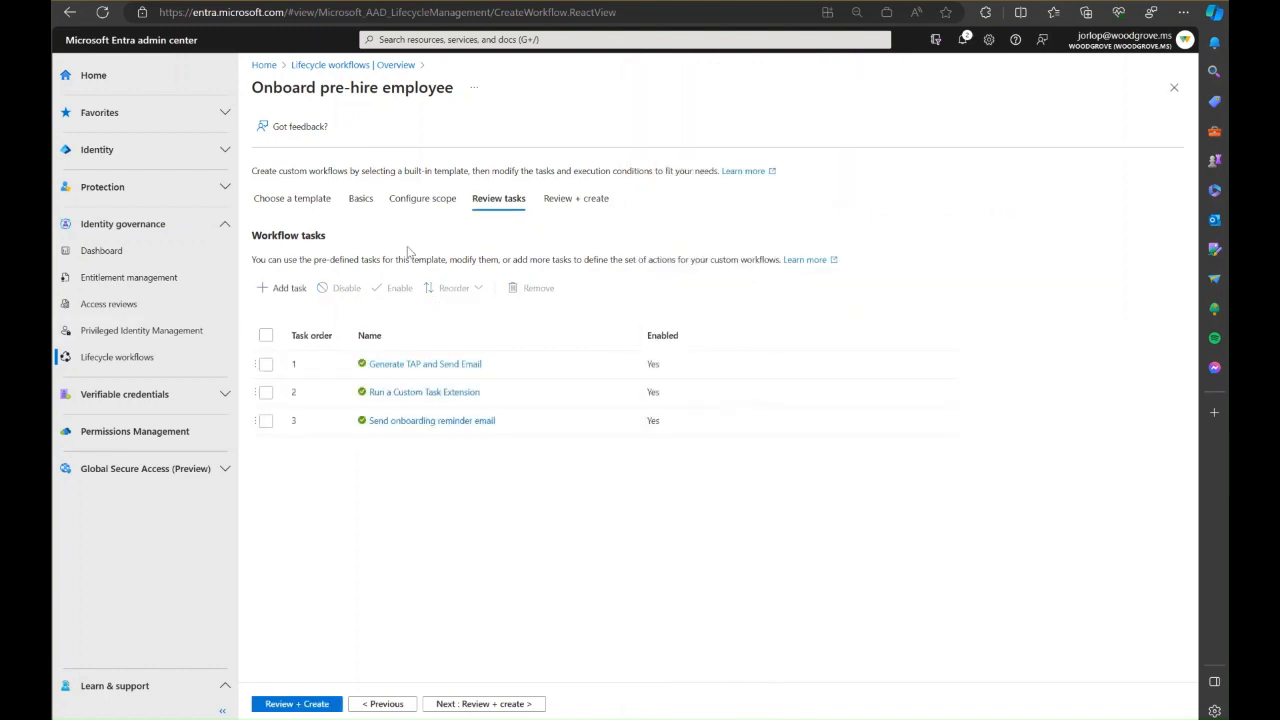
Step: Review the Send onboarding reminder email task's basic settings and email customization, and close the task
left_click(447, 421)
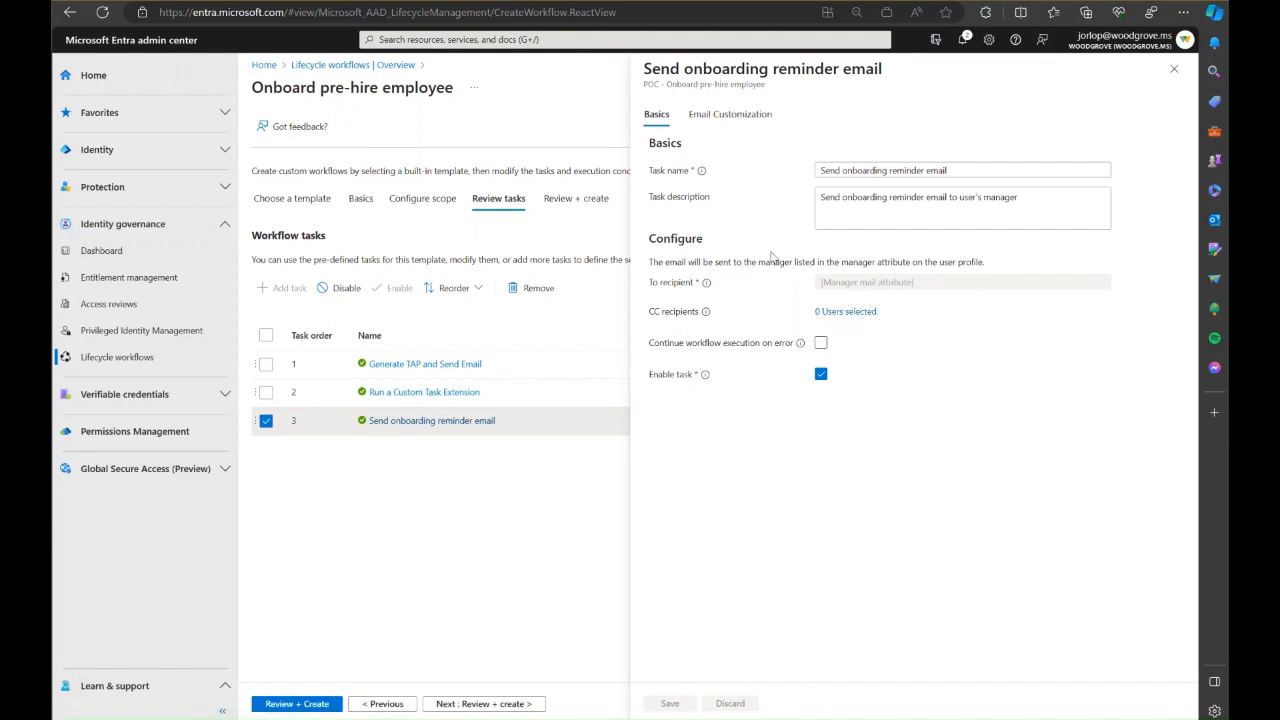
left_click(731, 114)
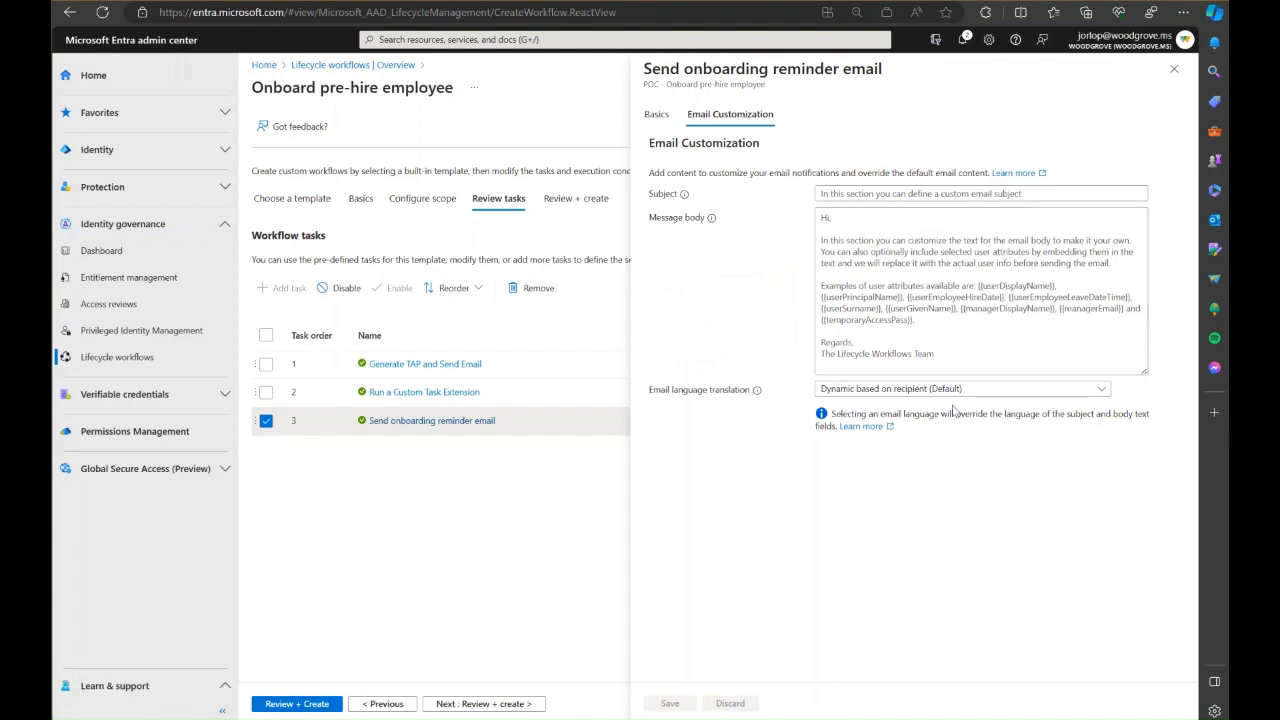
left_click(657, 117)
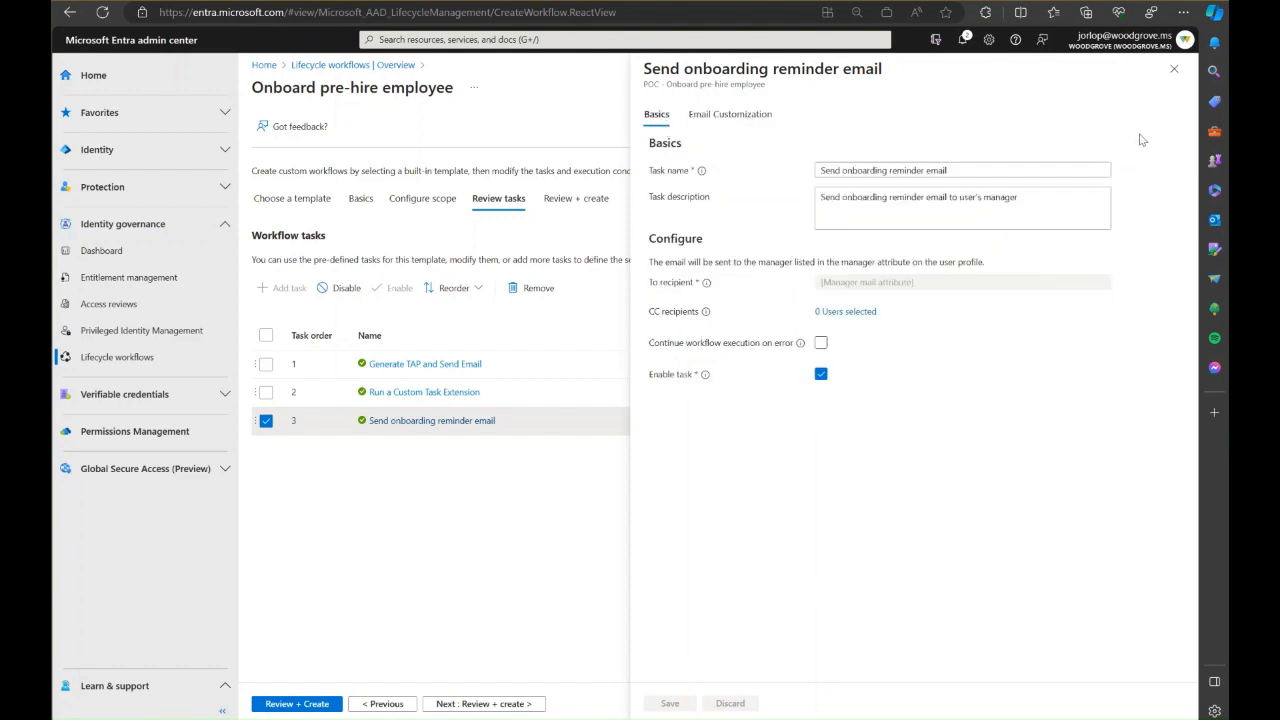
left_click(1174, 69)
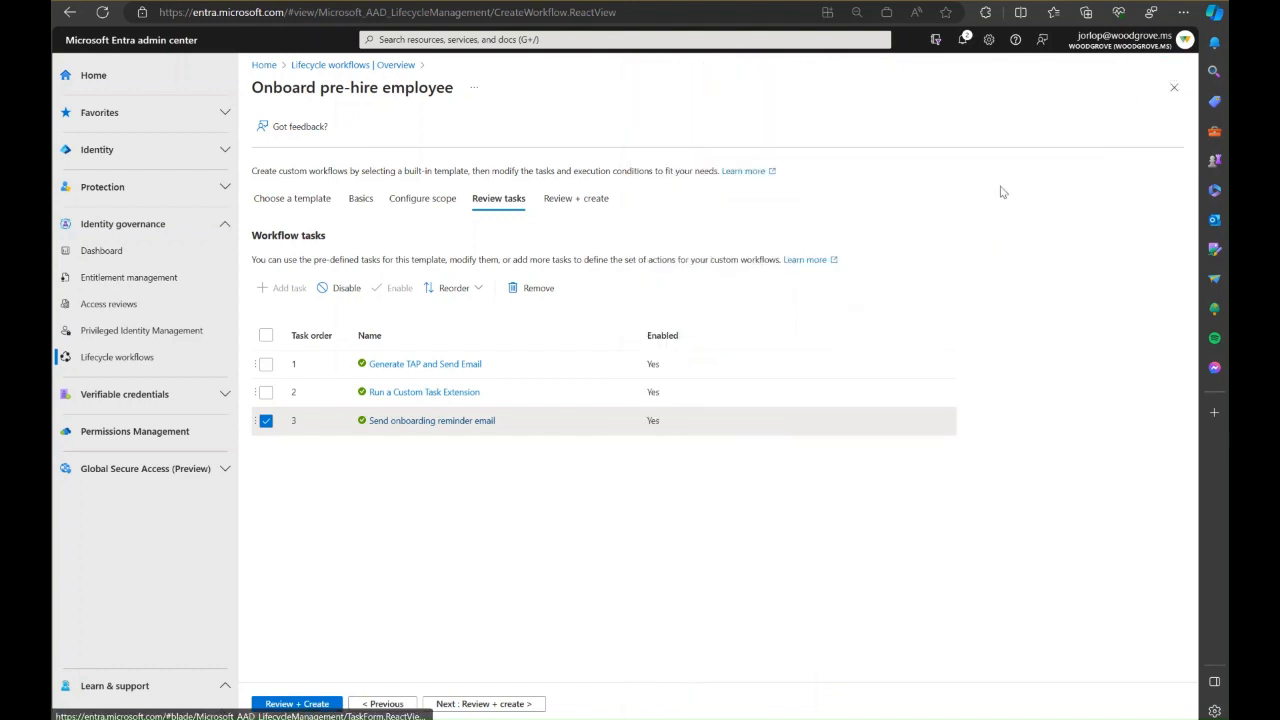
Step: Proceed to the workflow's final review, enable its schedule, and create the workflow
left_click(514, 703)
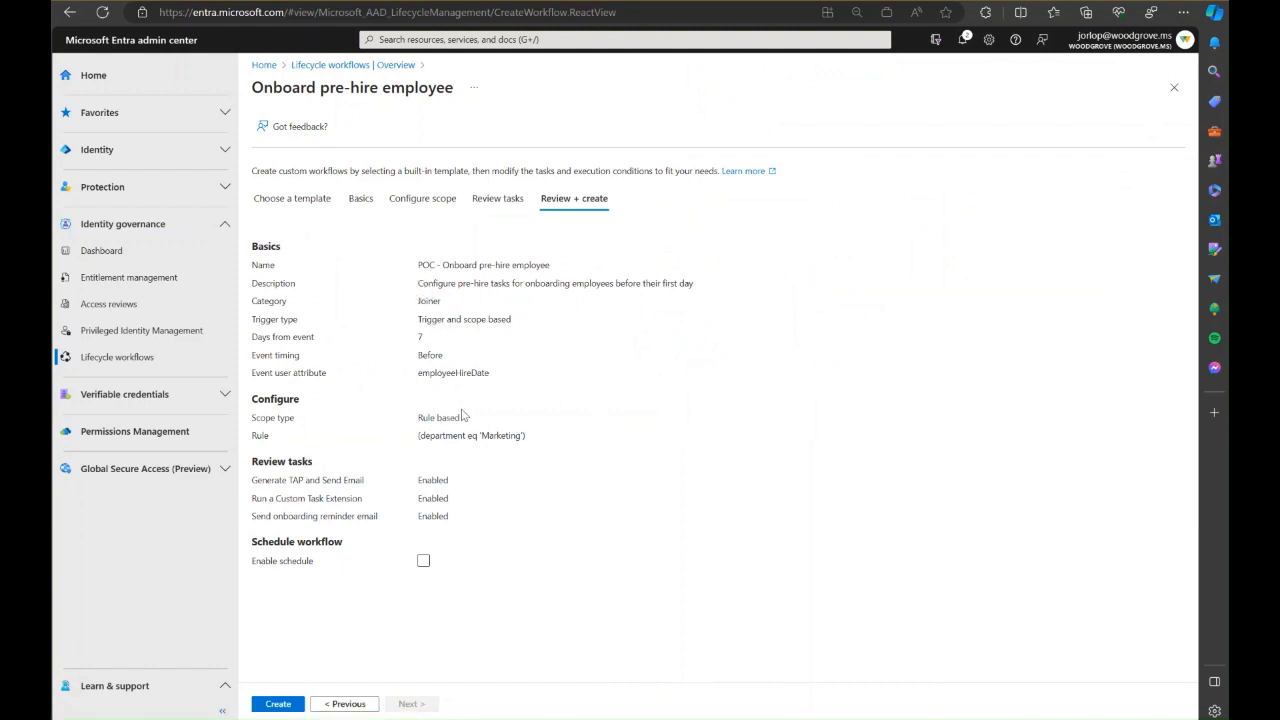
left_click(424, 563)
left_click(424, 562)
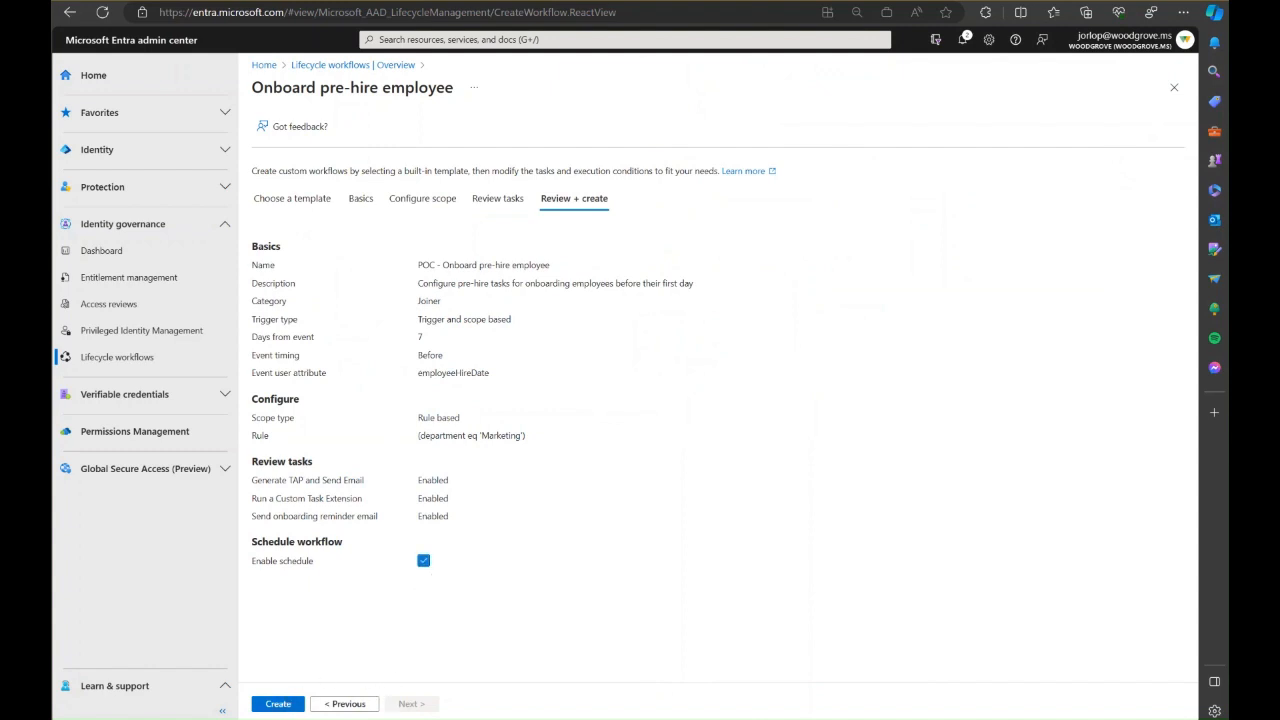
left_click(278, 704)
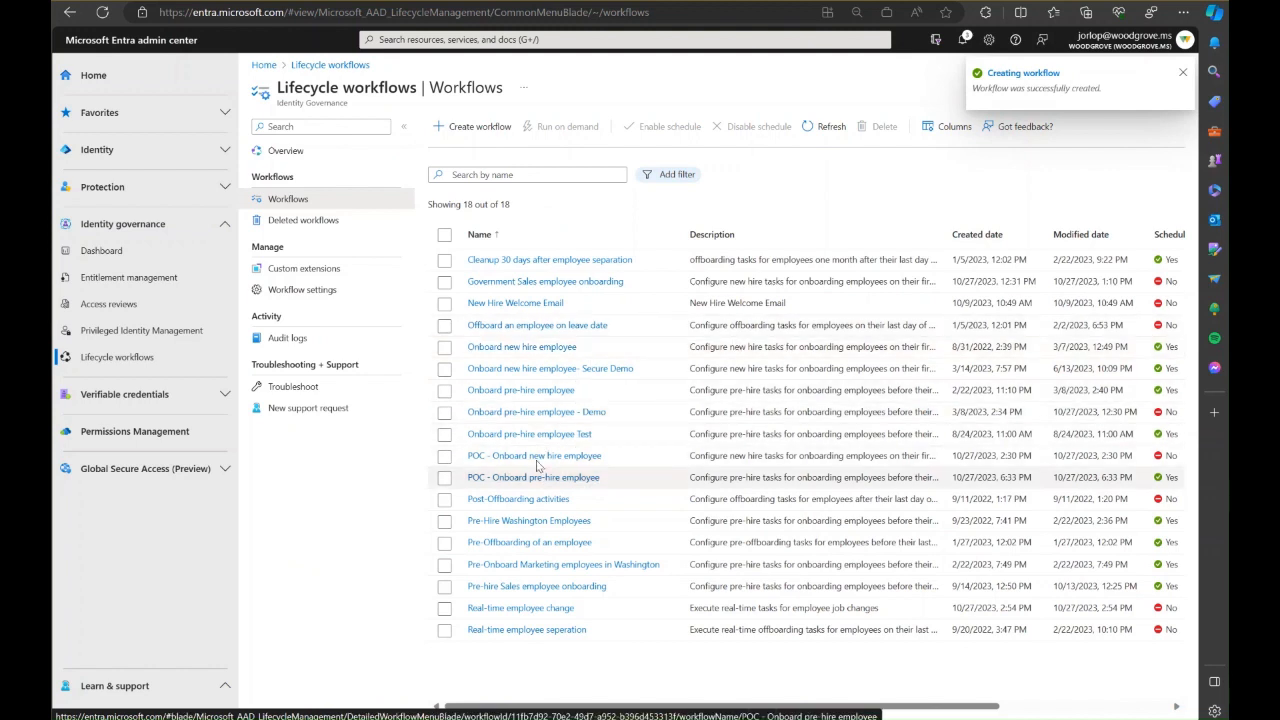
Step: View the overview and workflow history of the POC - Onboard new hire employee workflow
left_click(505, 456)
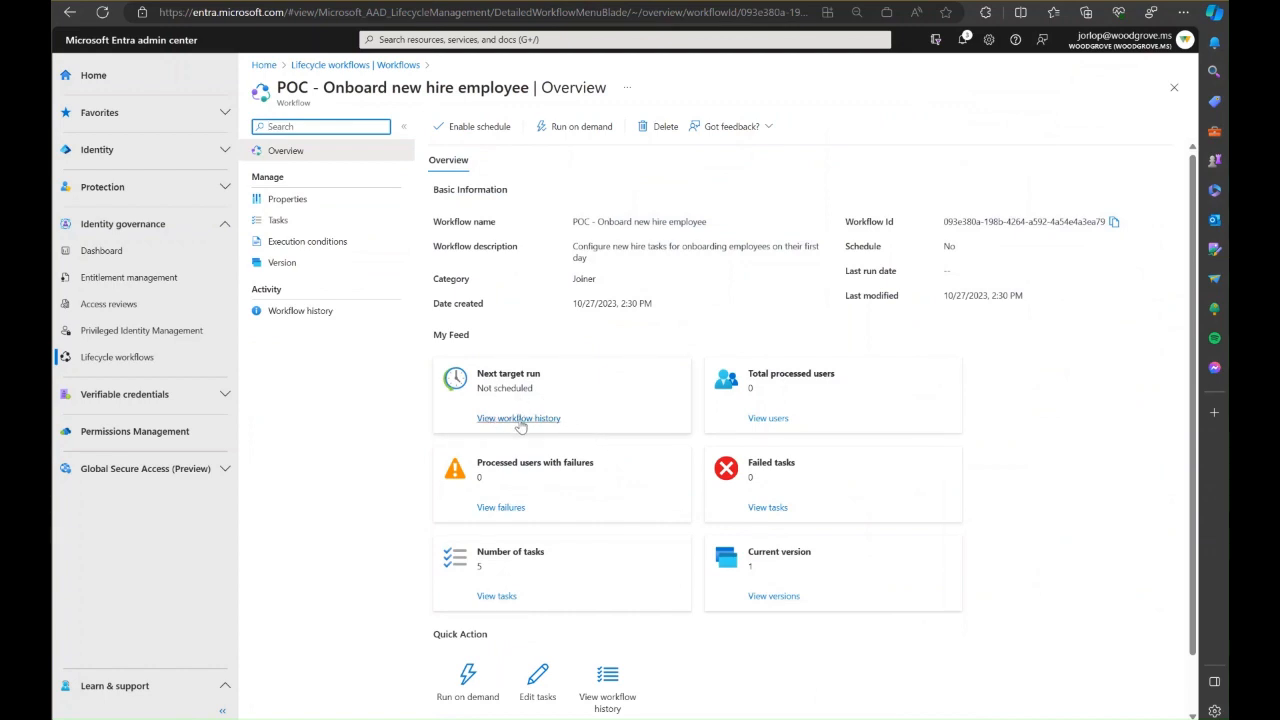
left_click(524, 419)
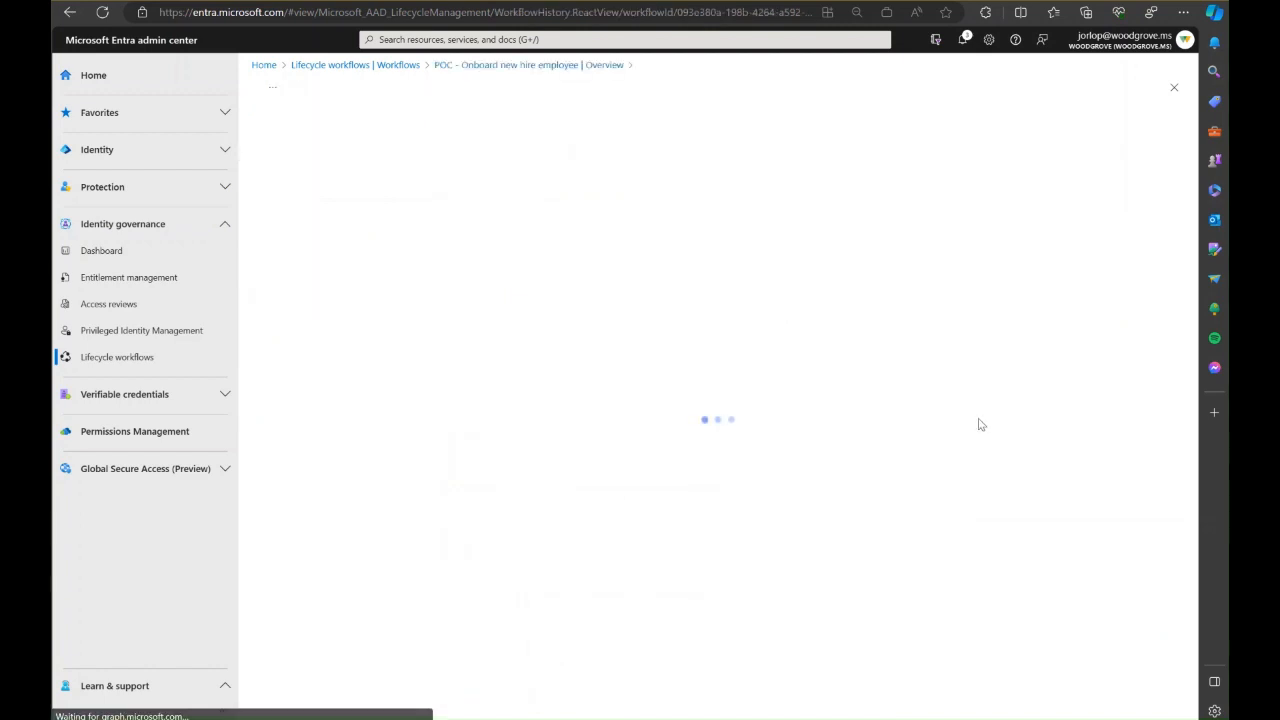
left_click(1174, 88)
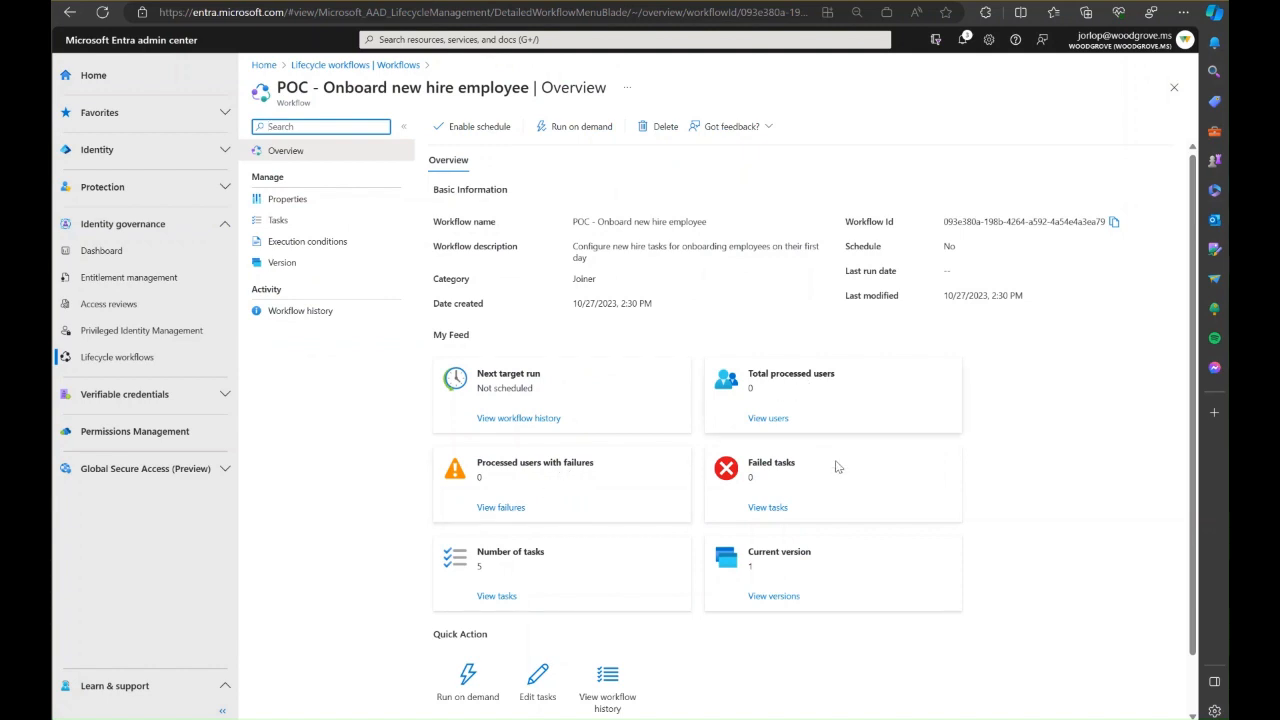
Step: Inspect the details of version 1 of the new hire workflow and return to its overview
left_click(779, 600)
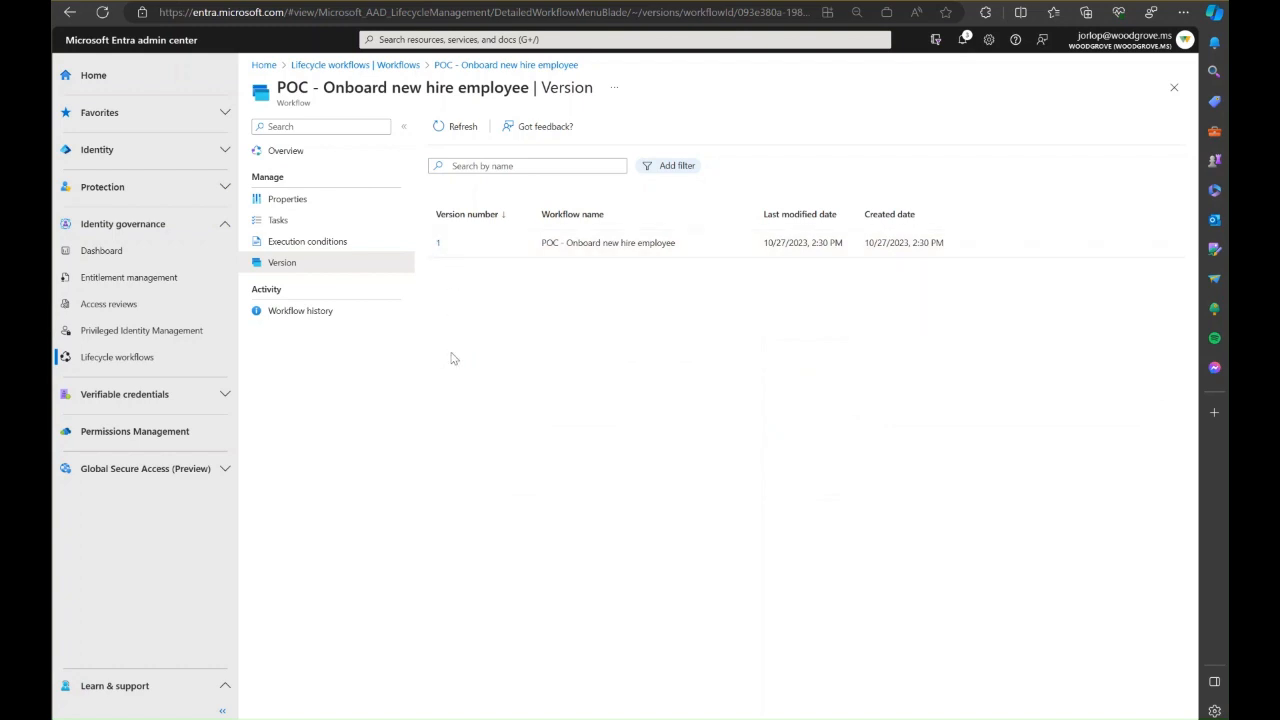
left_click(438, 243)
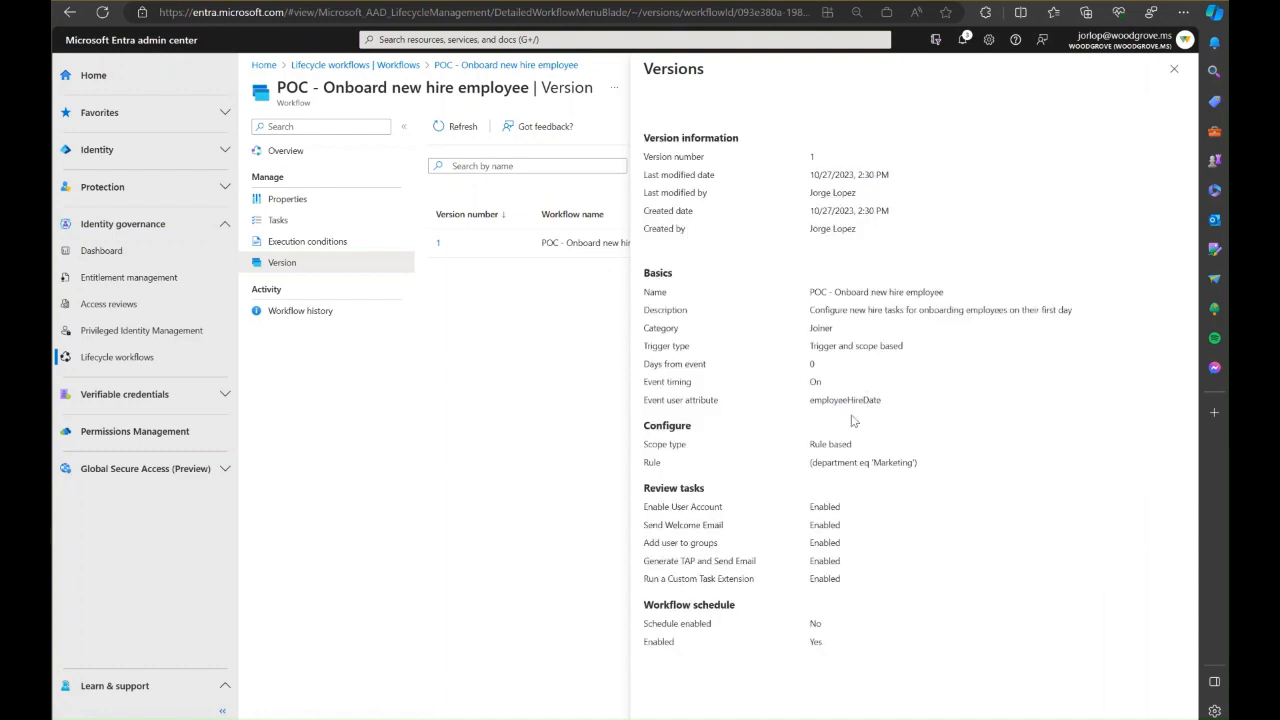
left_click(1175, 72)
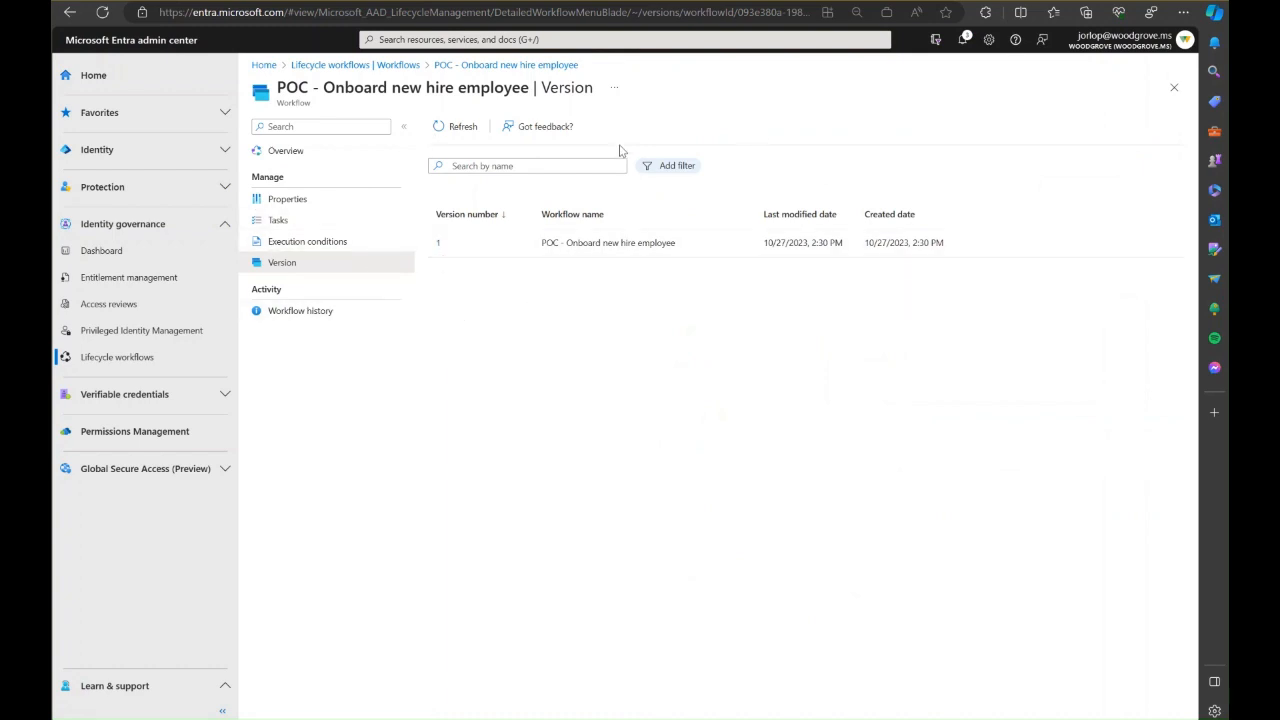
left_click(283, 155)
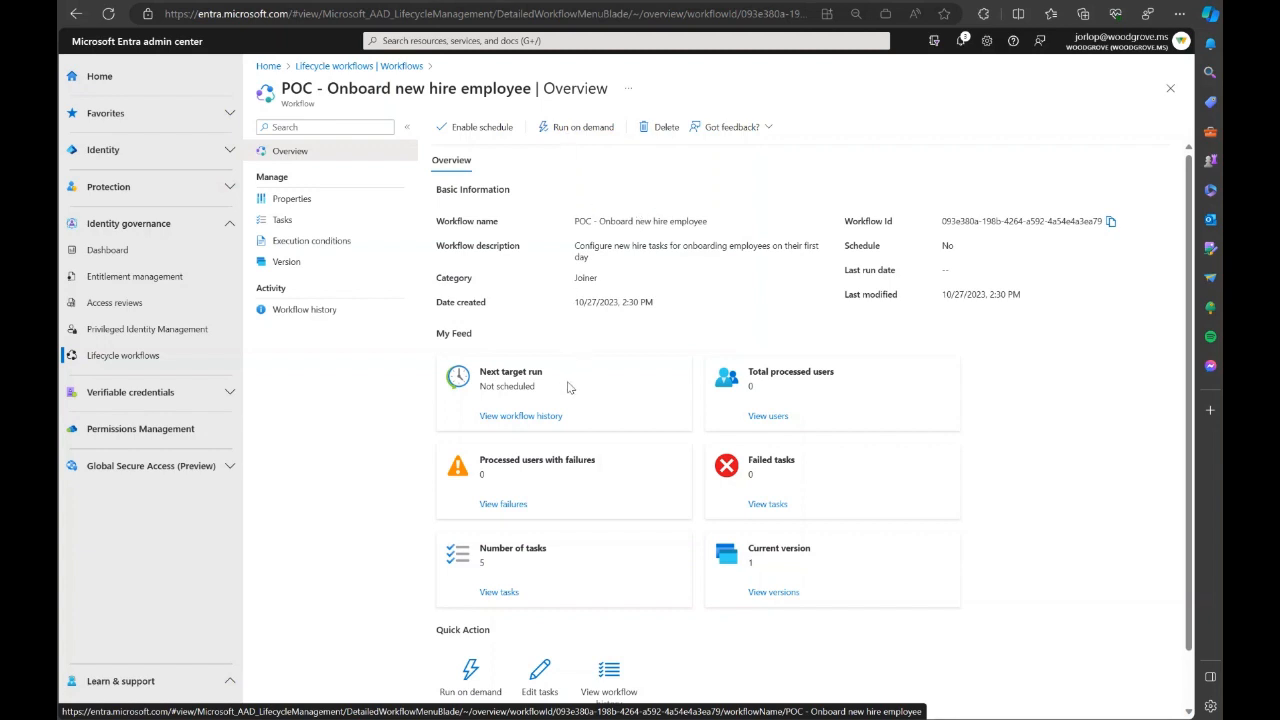
Step: View the on-demand run options and the user selection list for the new hire workflow, without selecting any users
left_click(576, 136)
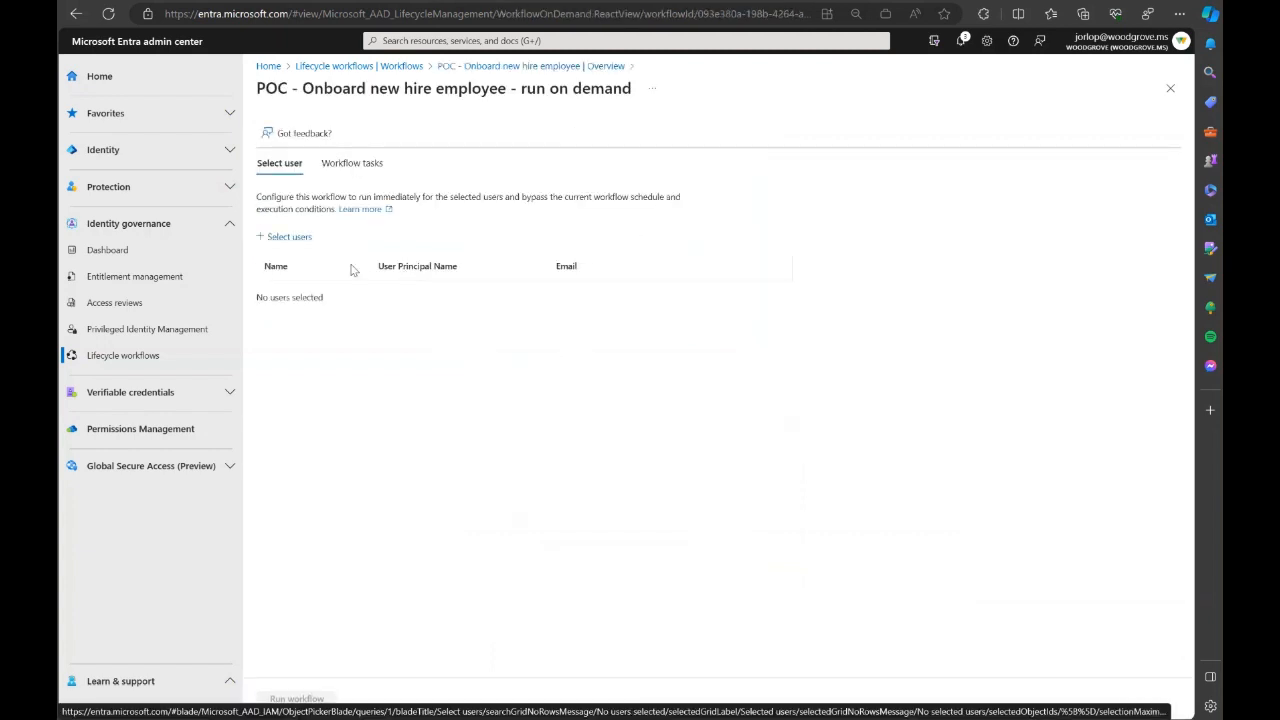
left_click(286, 243)
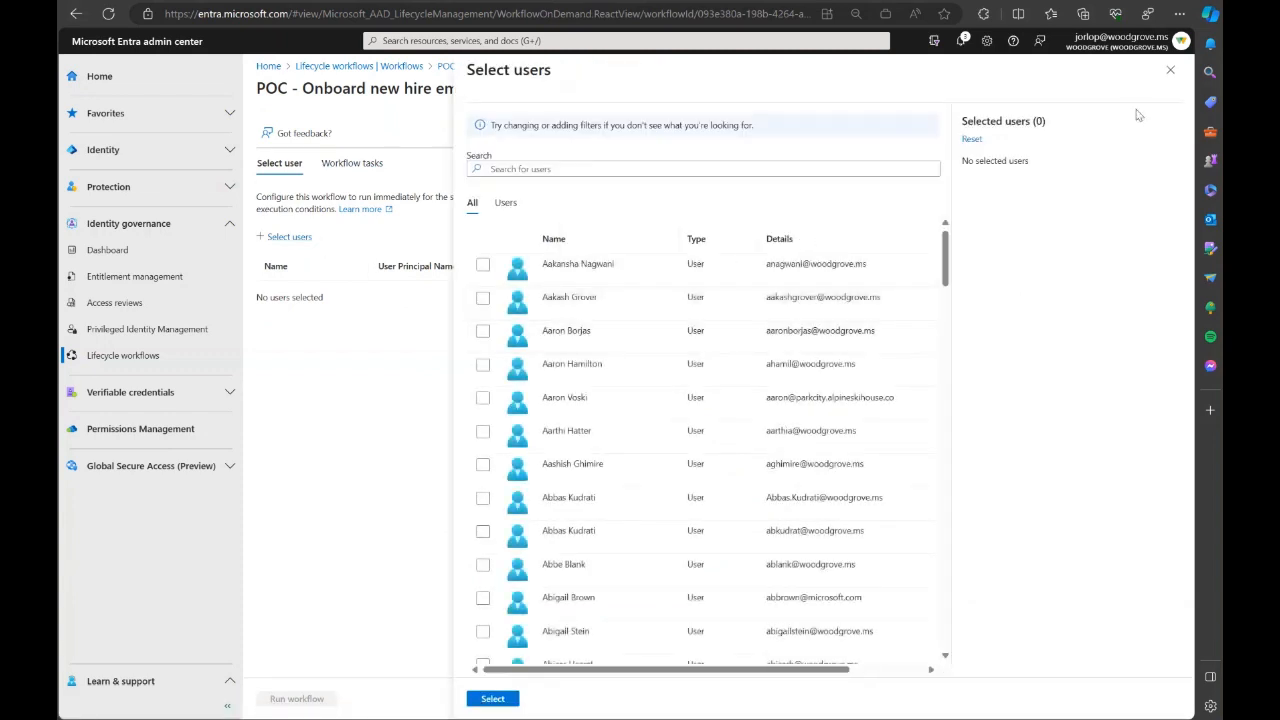
left_click(1172, 70)
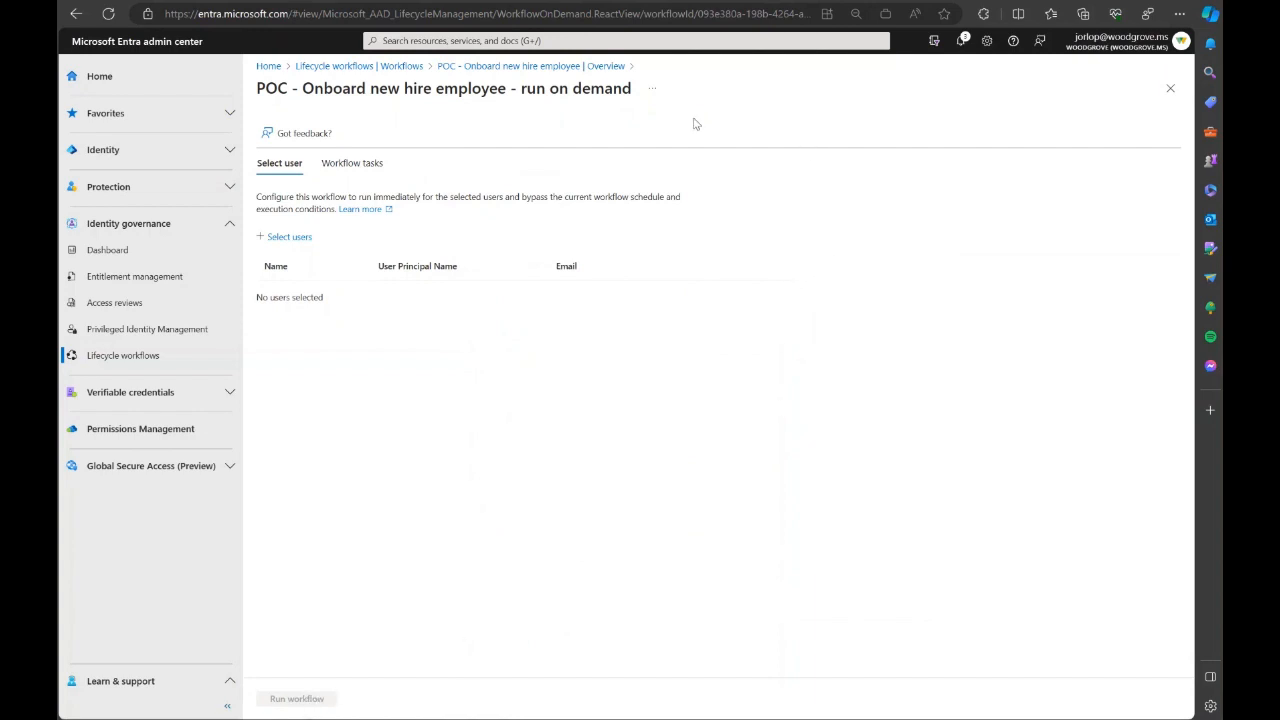
Step: Leave the on-demand run page and start a new lifecycle workflow from the Onboard new hire employee template
left_click(534, 66)
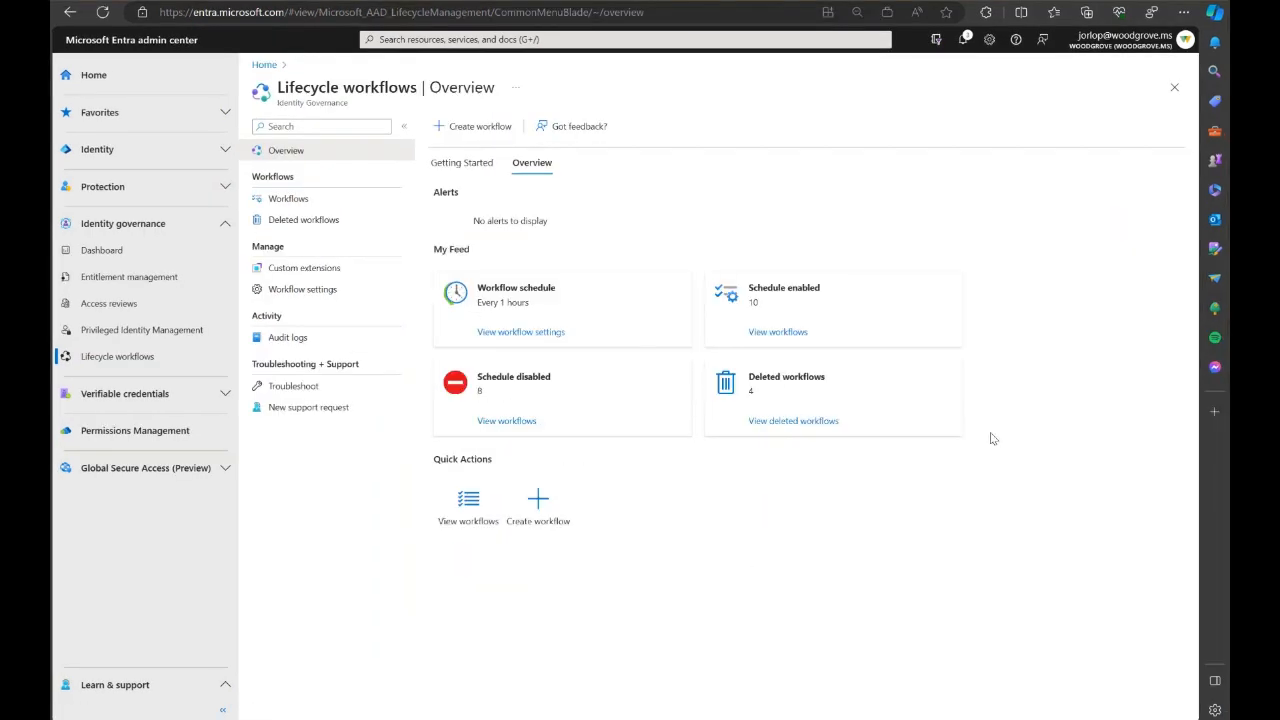
left_click(470, 127)
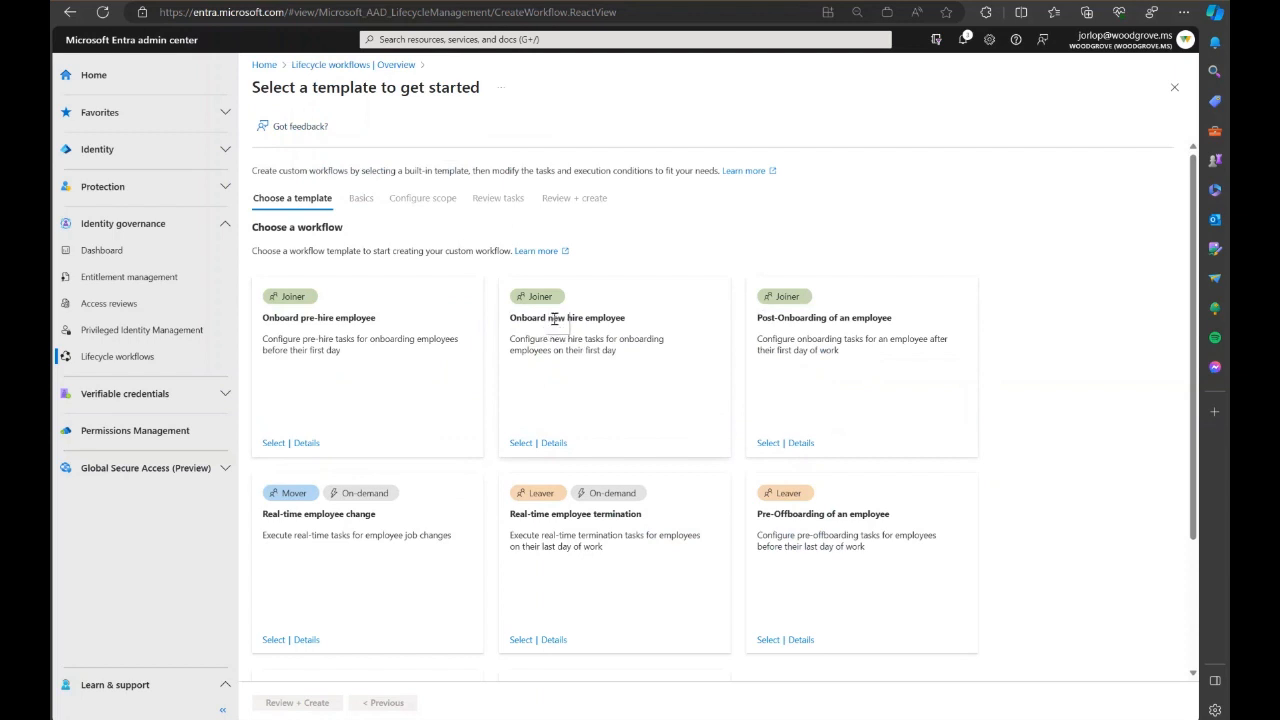
left_click(520, 443)
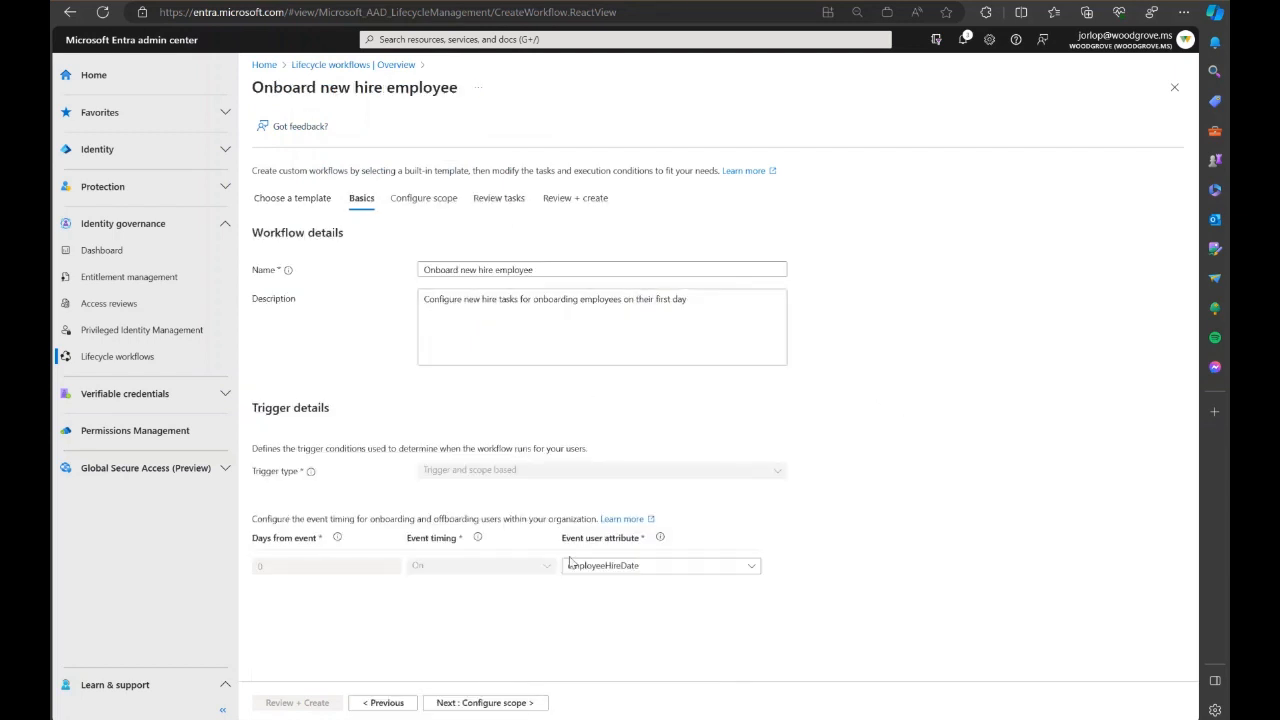
Step: Try createdDateTime as the trigger's event user attribute, then restore employeeHireDate and check the days from event
left_click(667, 568)
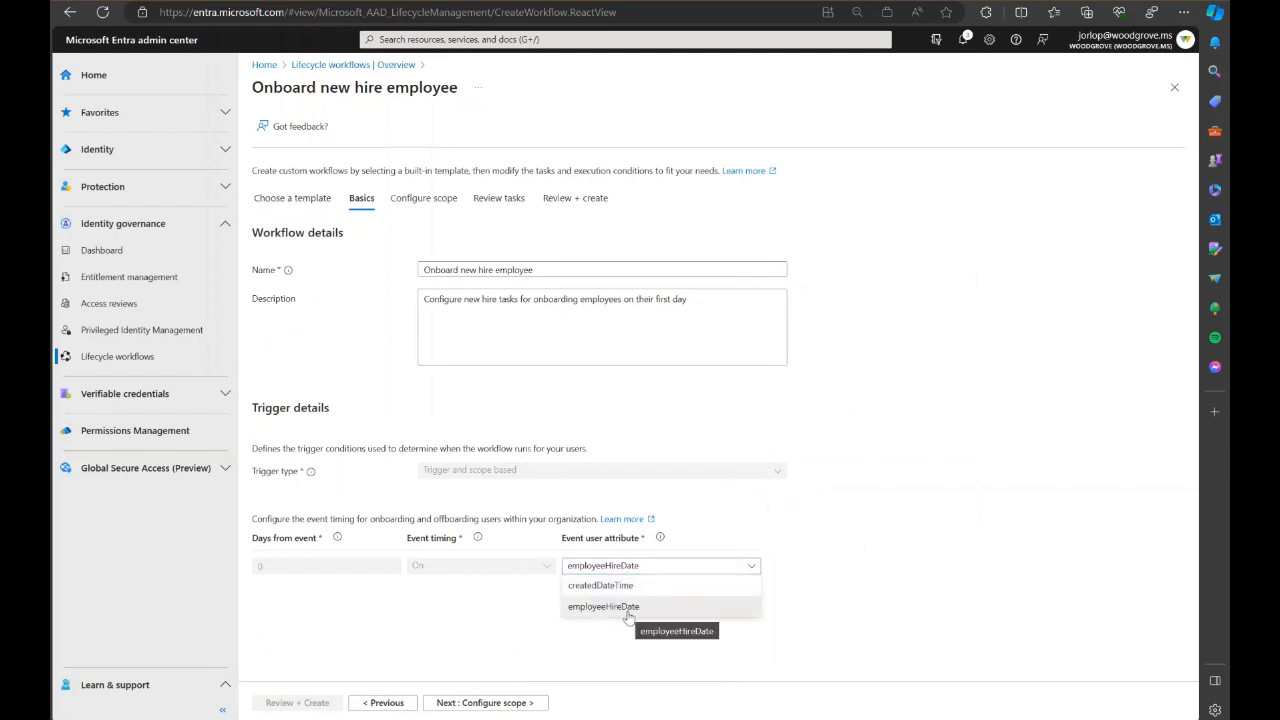
left_click(628, 586)
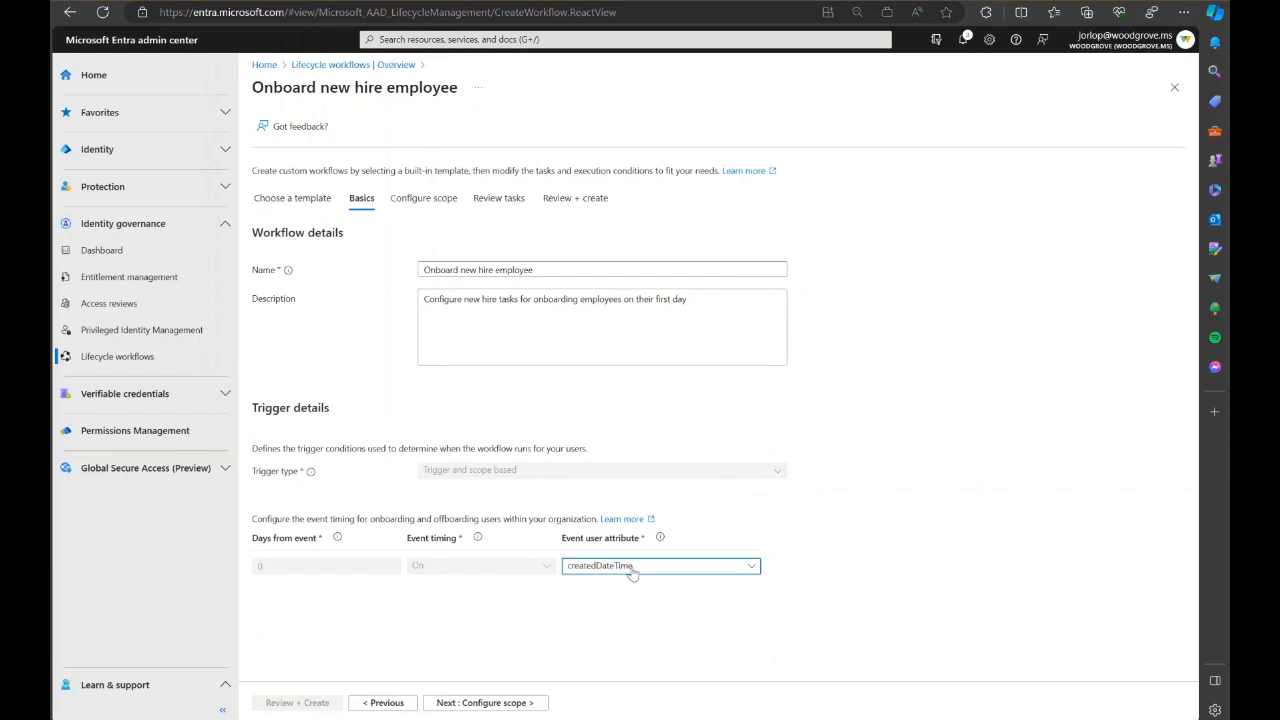
left_click(633, 569)
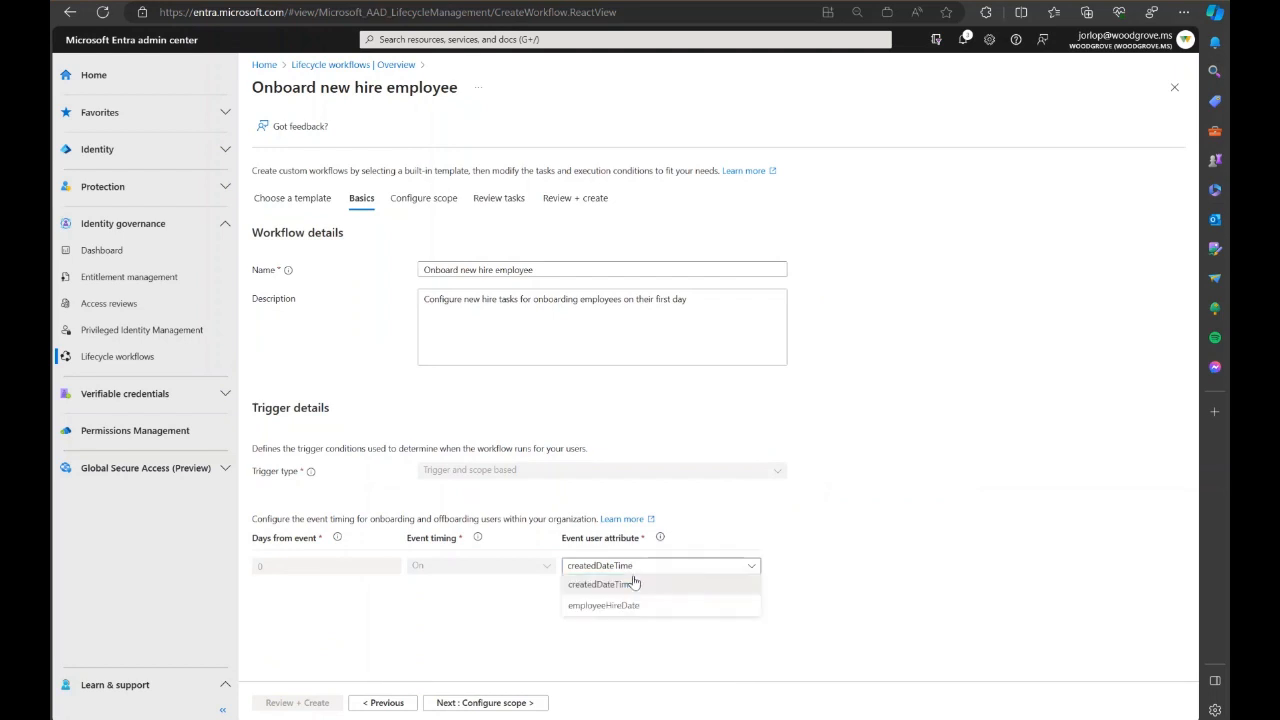
left_click(630, 607)
left_click_drag(286, 568, 254, 568)
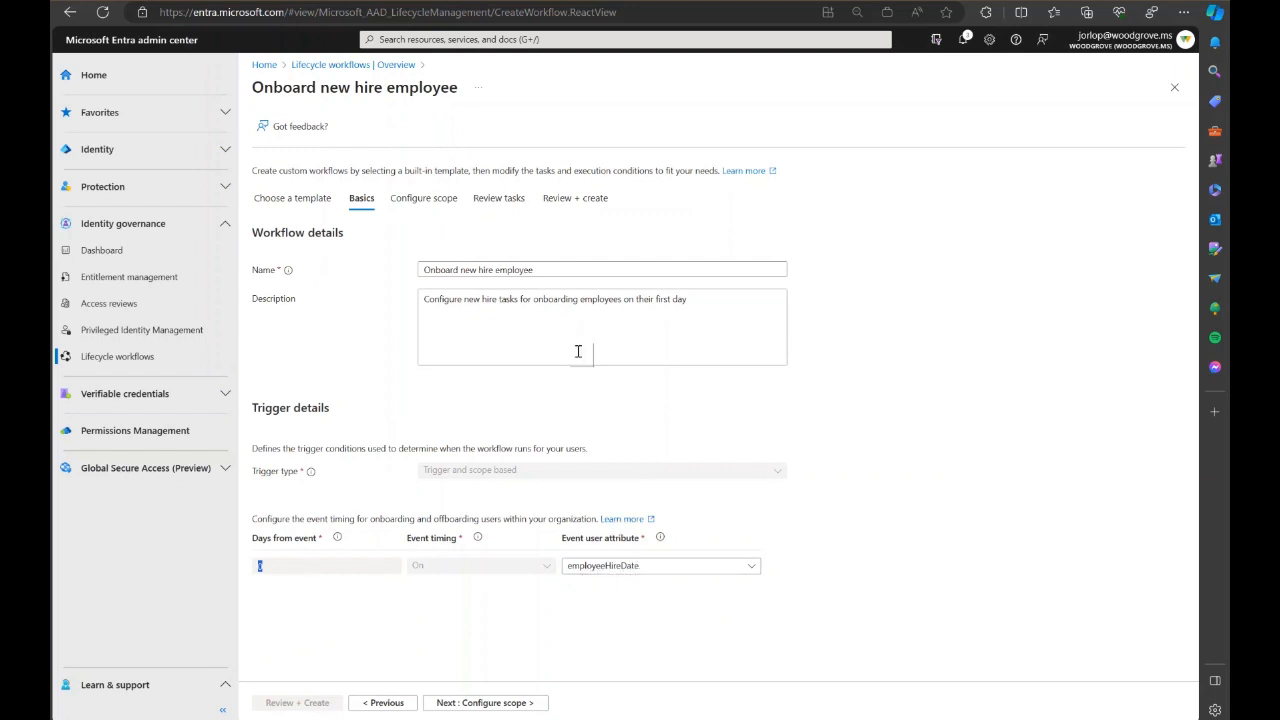
Step: Pass through the scope rule to the workflow's tasks and add a Request user access package assignment task
left_click(443, 205)
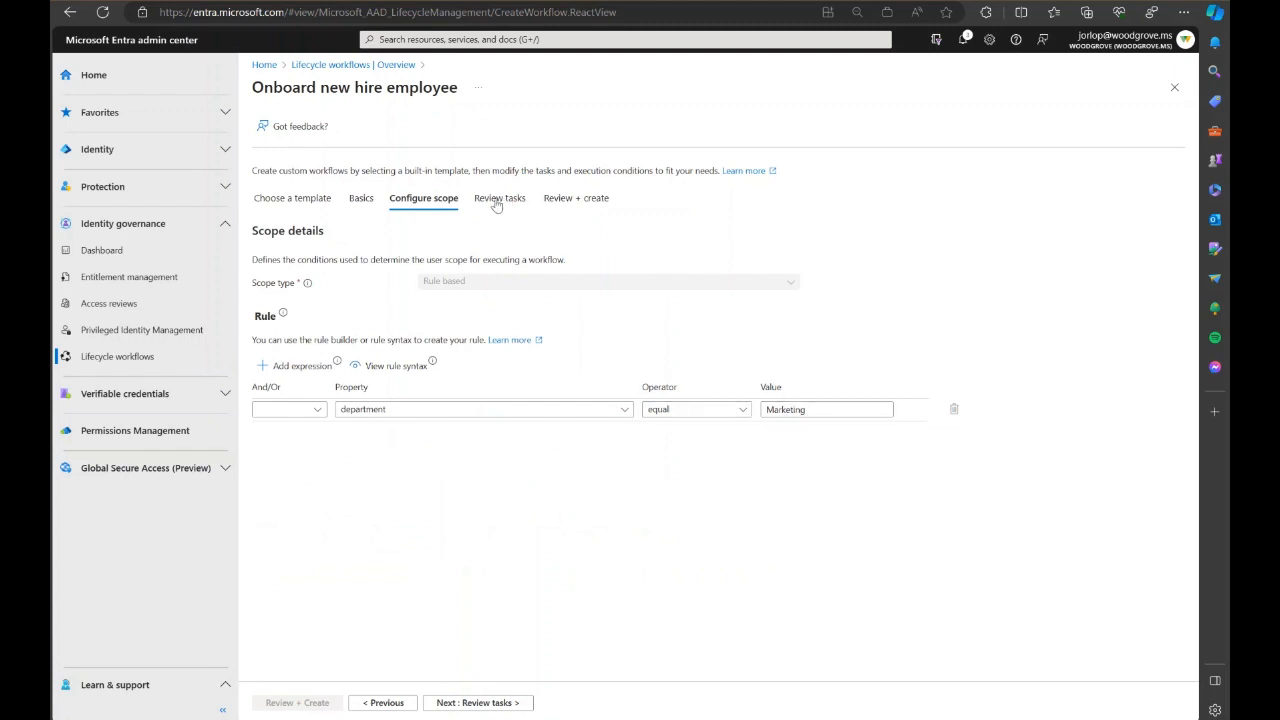
left_click(497, 200)
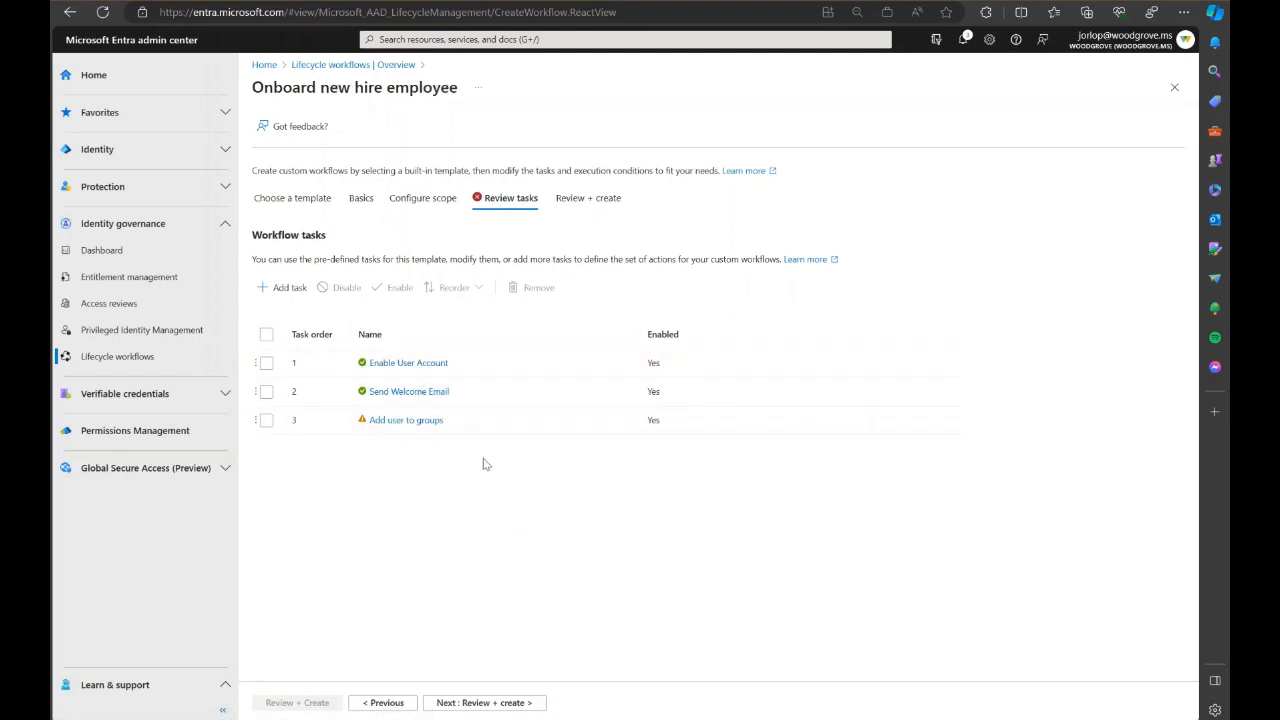
left_click(288, 289)
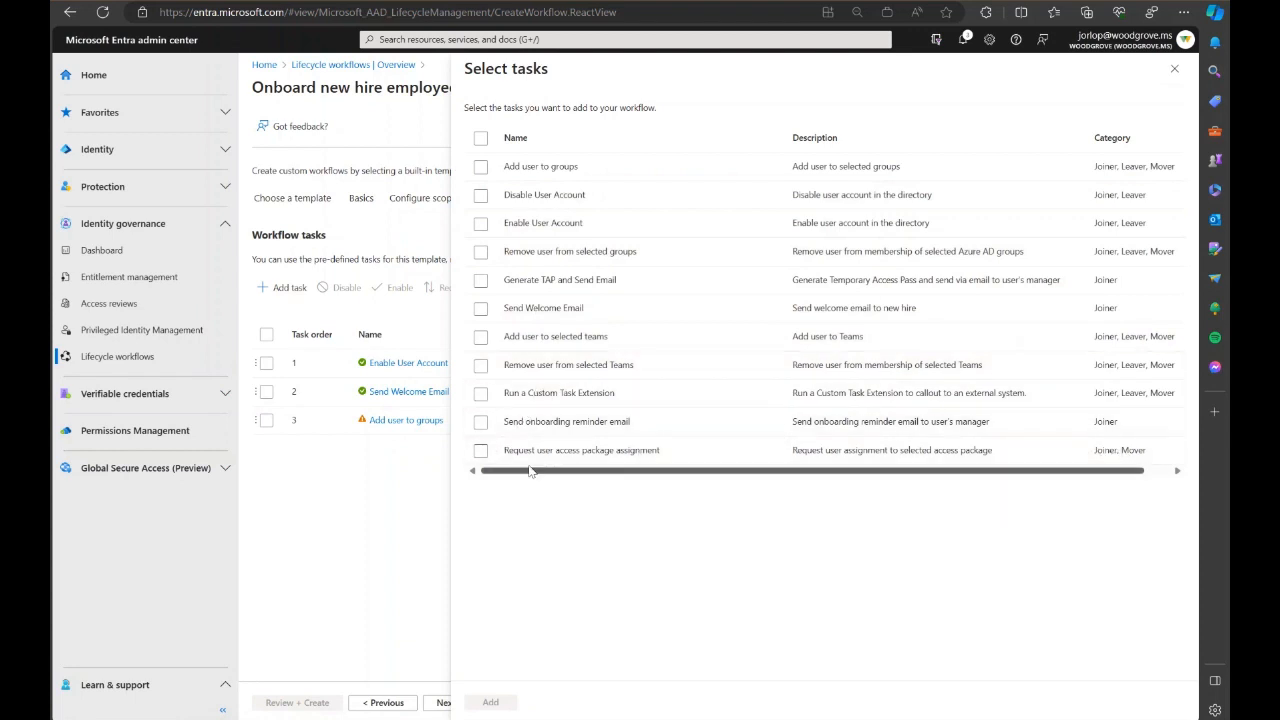
left_click(481, 452)
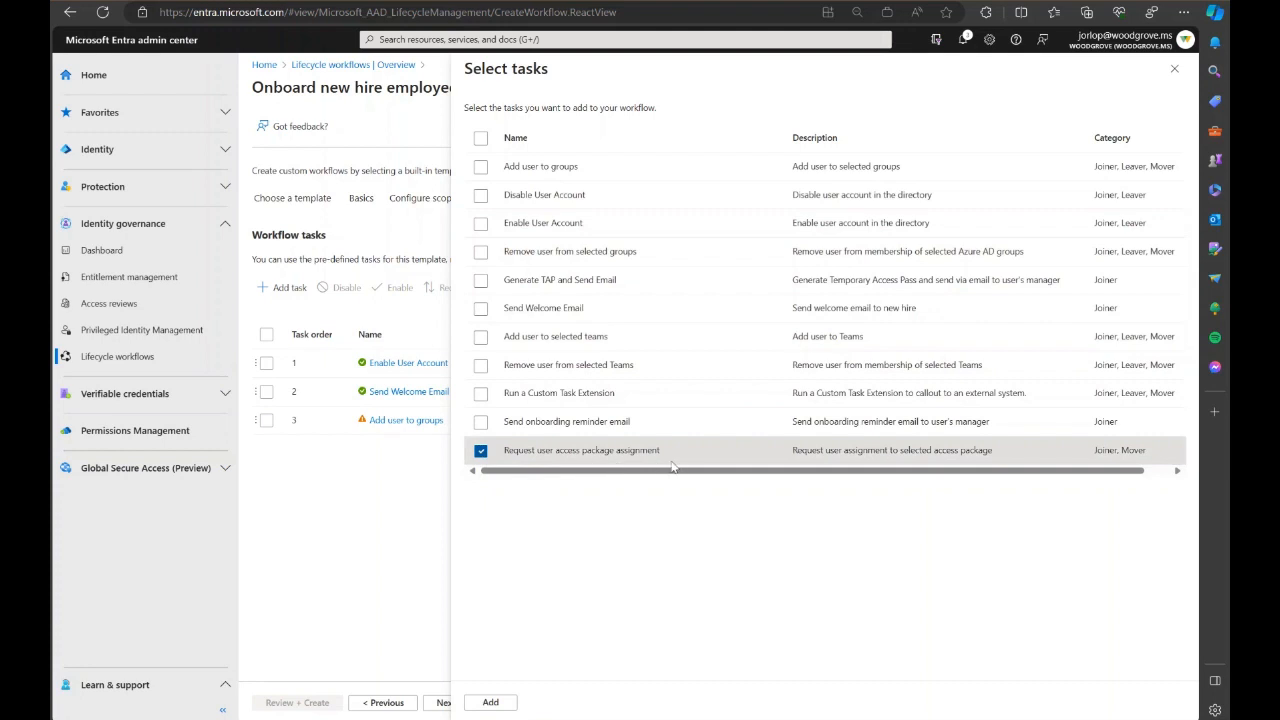
left_click(490, 702)
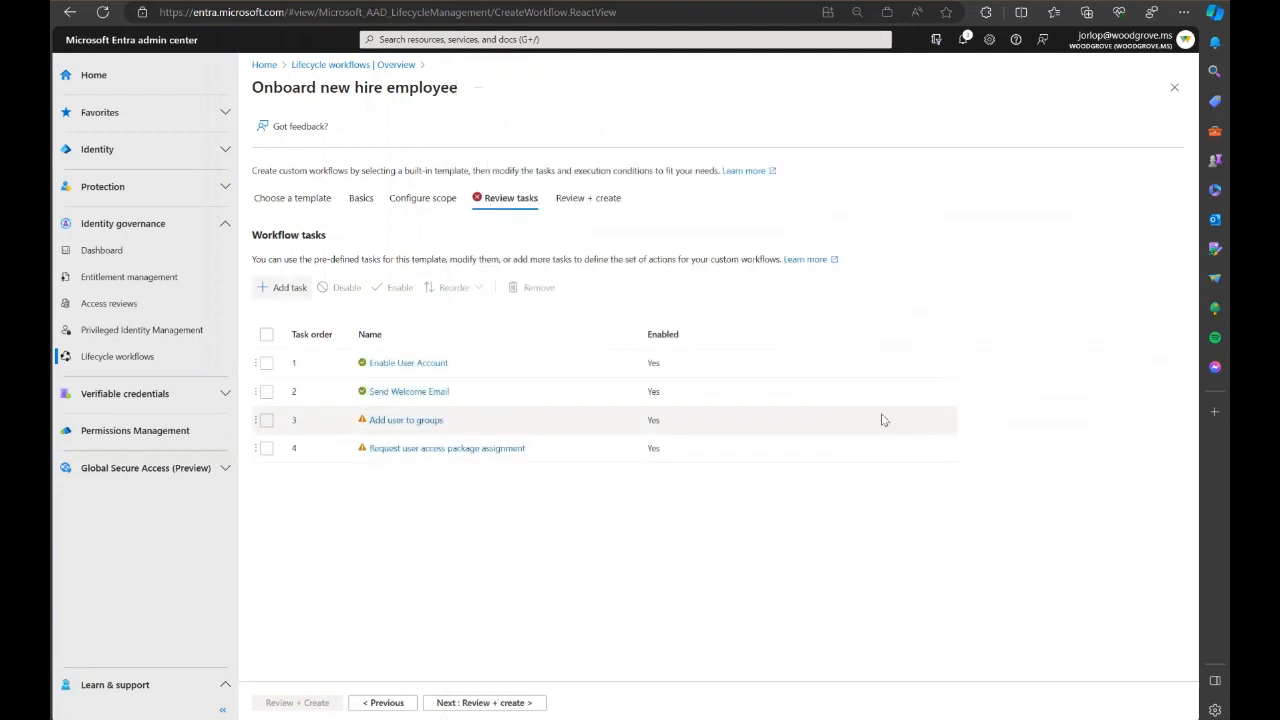
Step: Configure the Add user to groups task with the AD Expense App group and save it
left_click(400, 421)
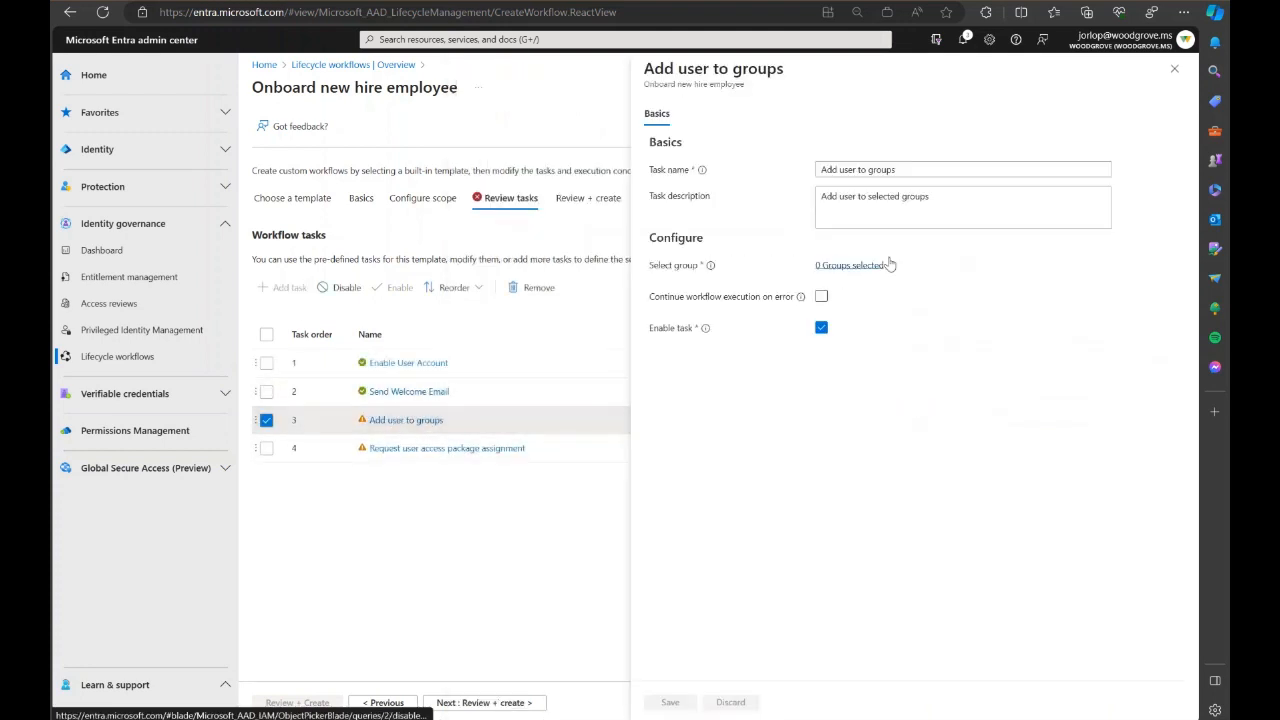
left_click(849, 266)
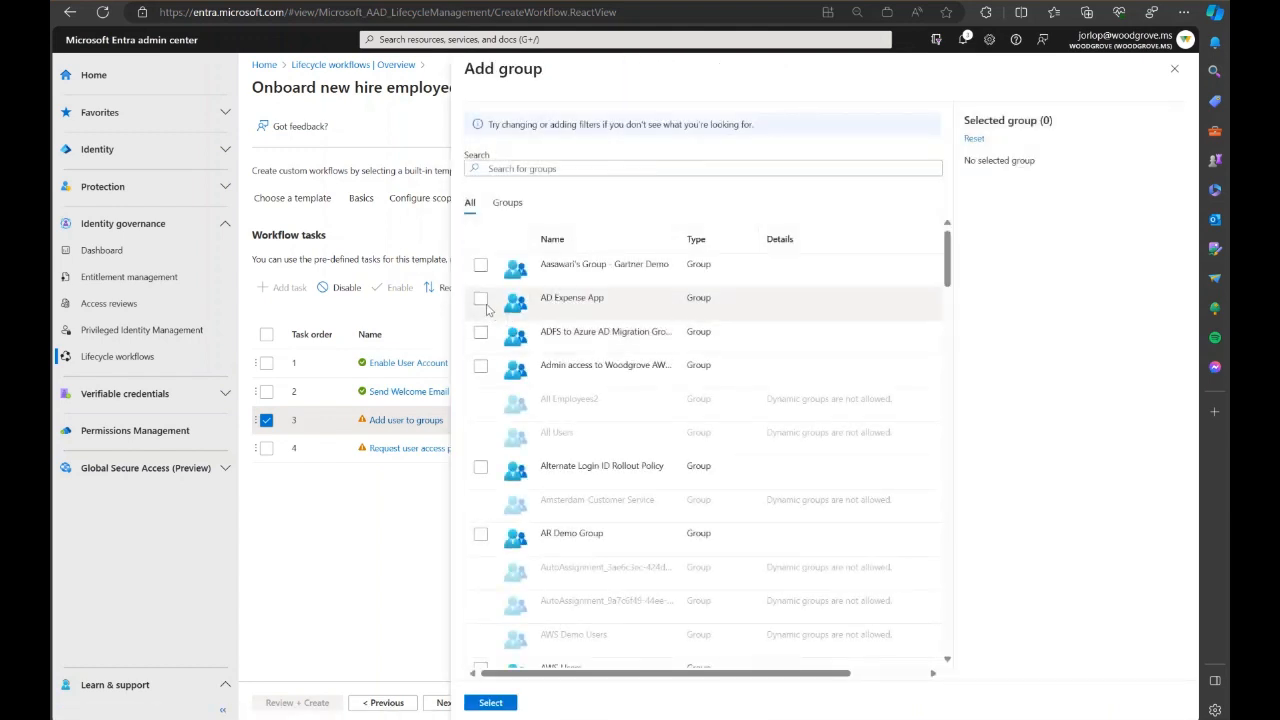
left_click(480, 298)
left_click(490, 703)
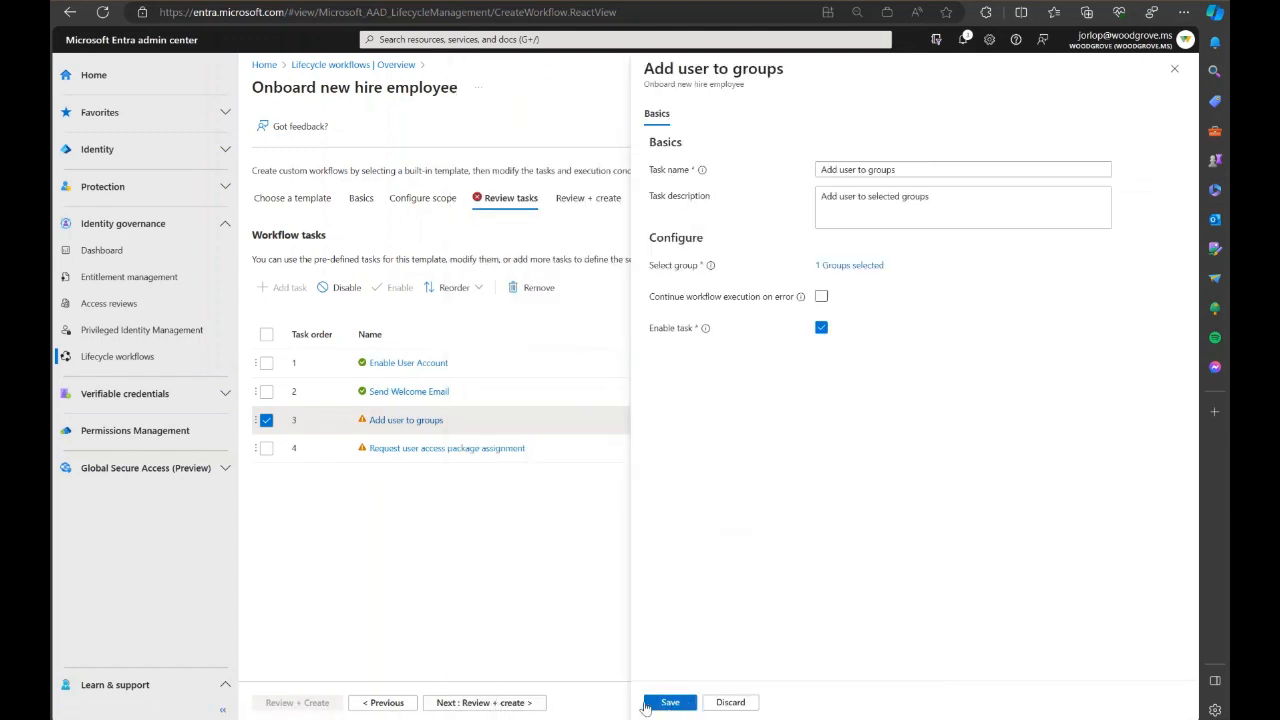
left_click(668, 704)
Step: Configure the access package assignment task with the Azure Active Directory and Graph PowerShell package and Initial Policy, and save it
left_click(450, 450)
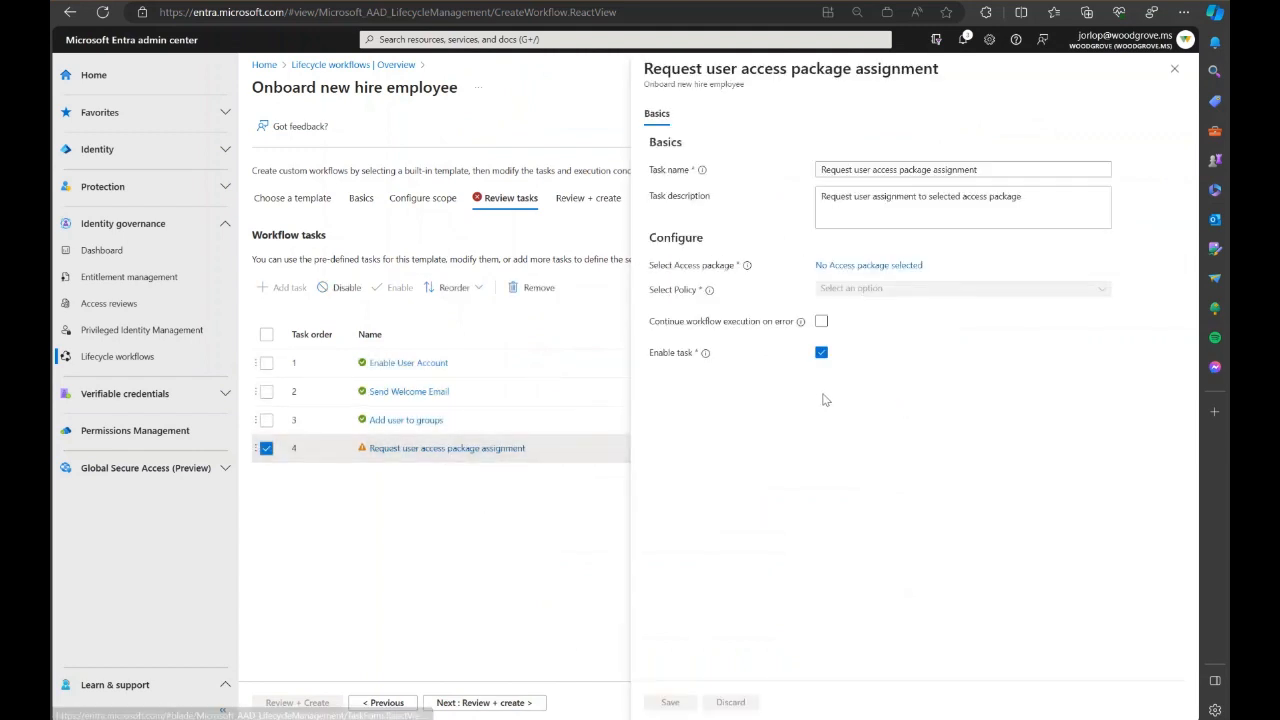
left_click(850, 266)
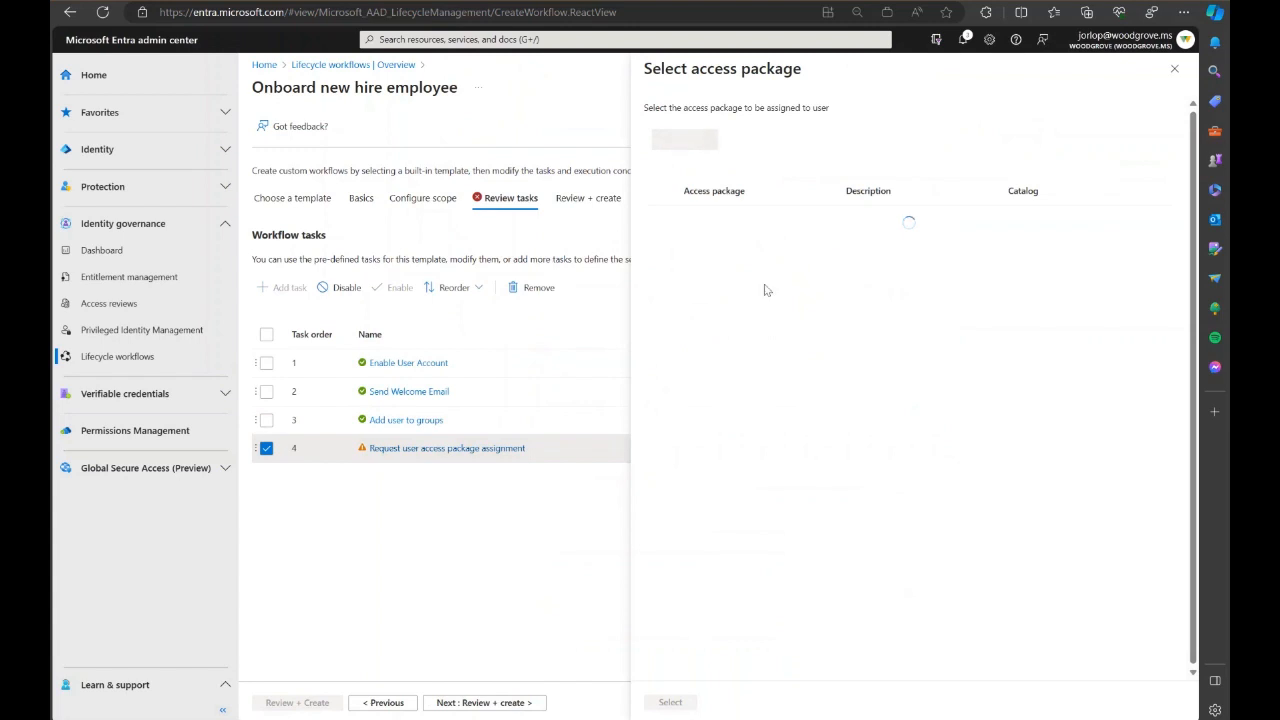
left_click(660, 215)
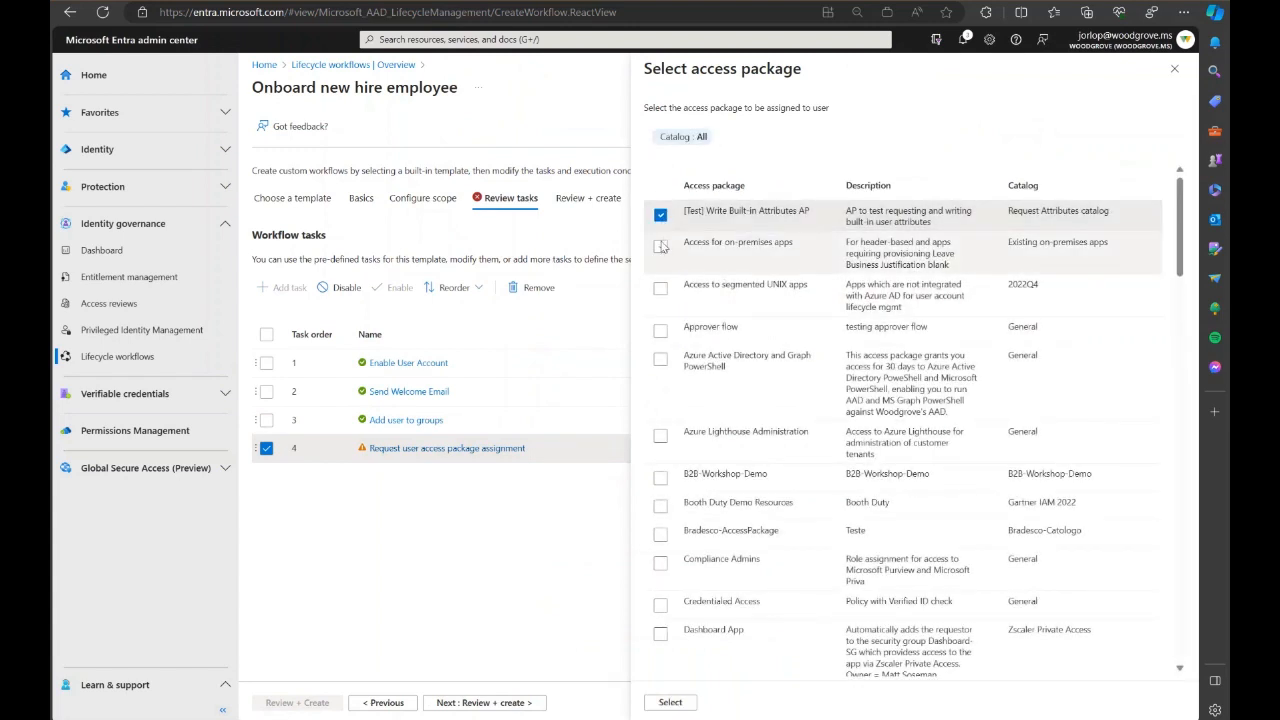
left_click(660, 246)
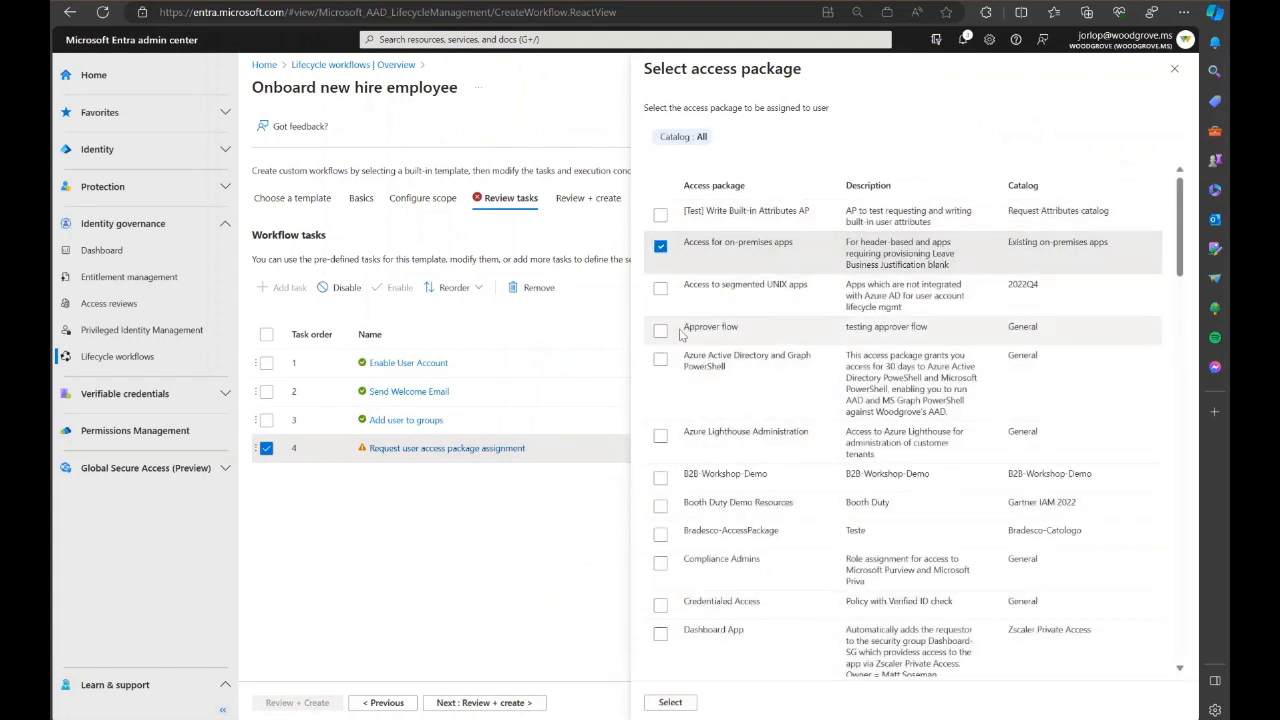
left_click(660, 359)
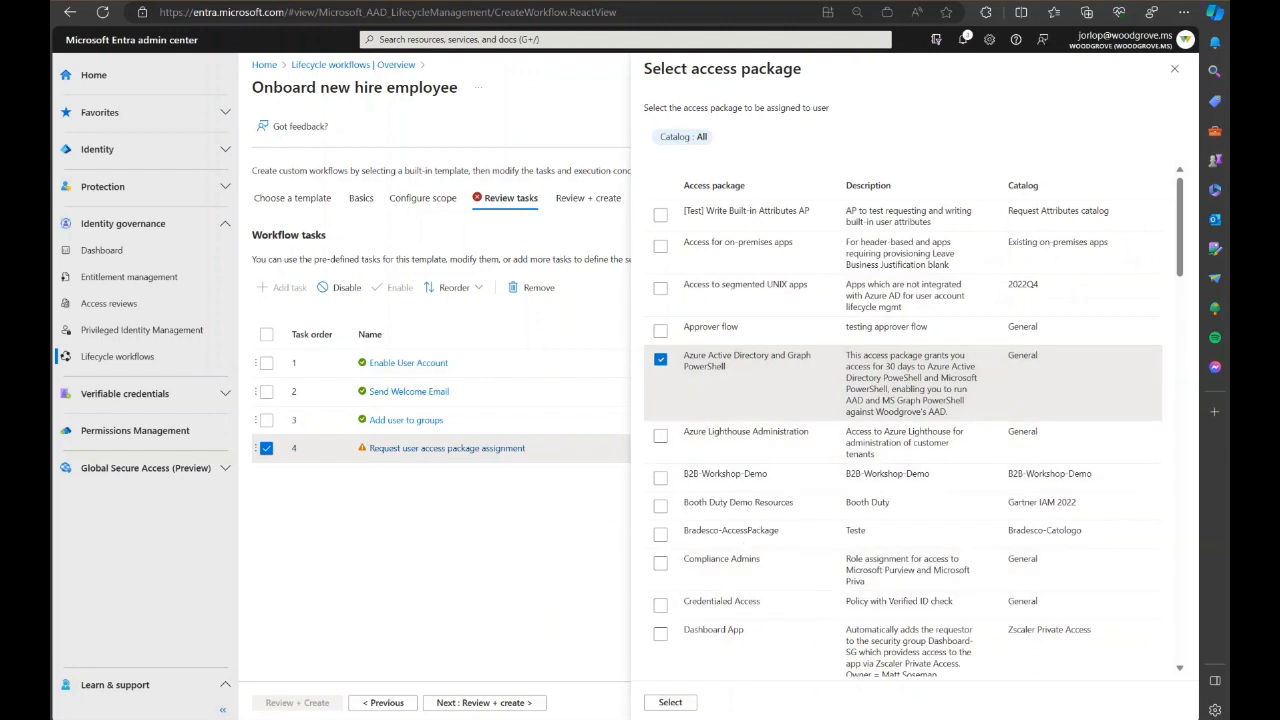
left_click(669, 702)
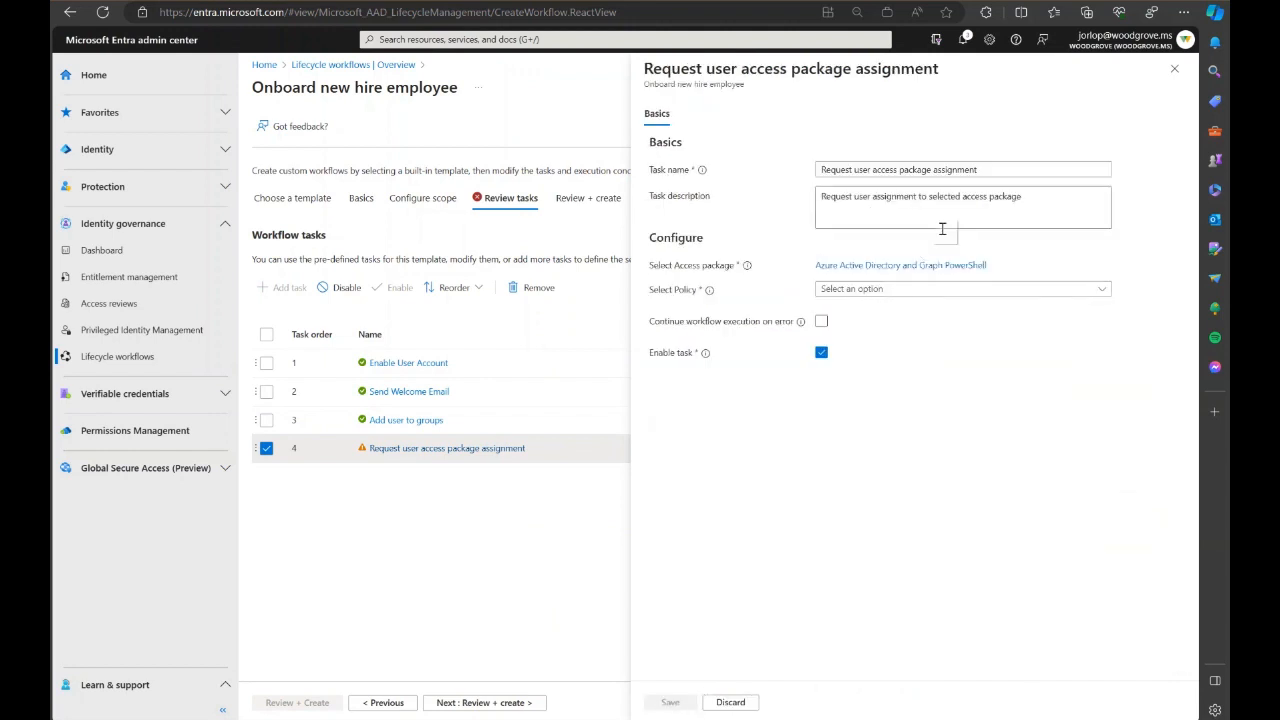
left_click(908, 290)
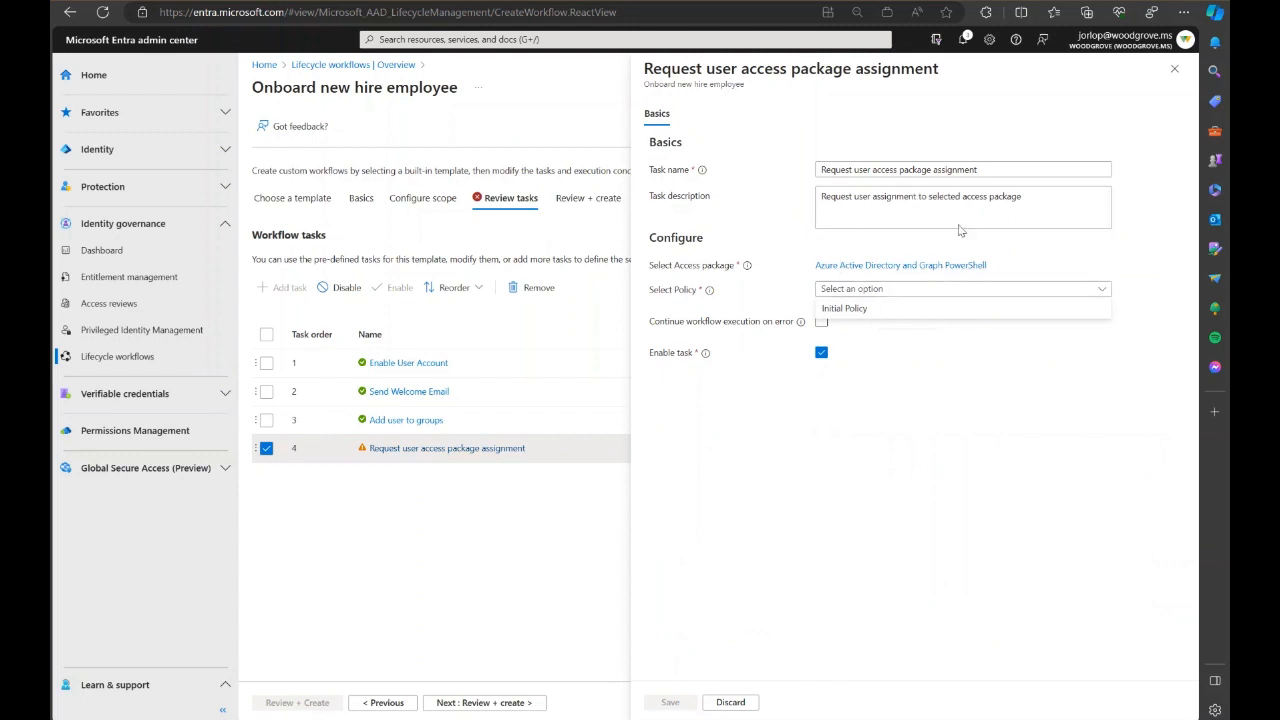
left_click(844, 309)
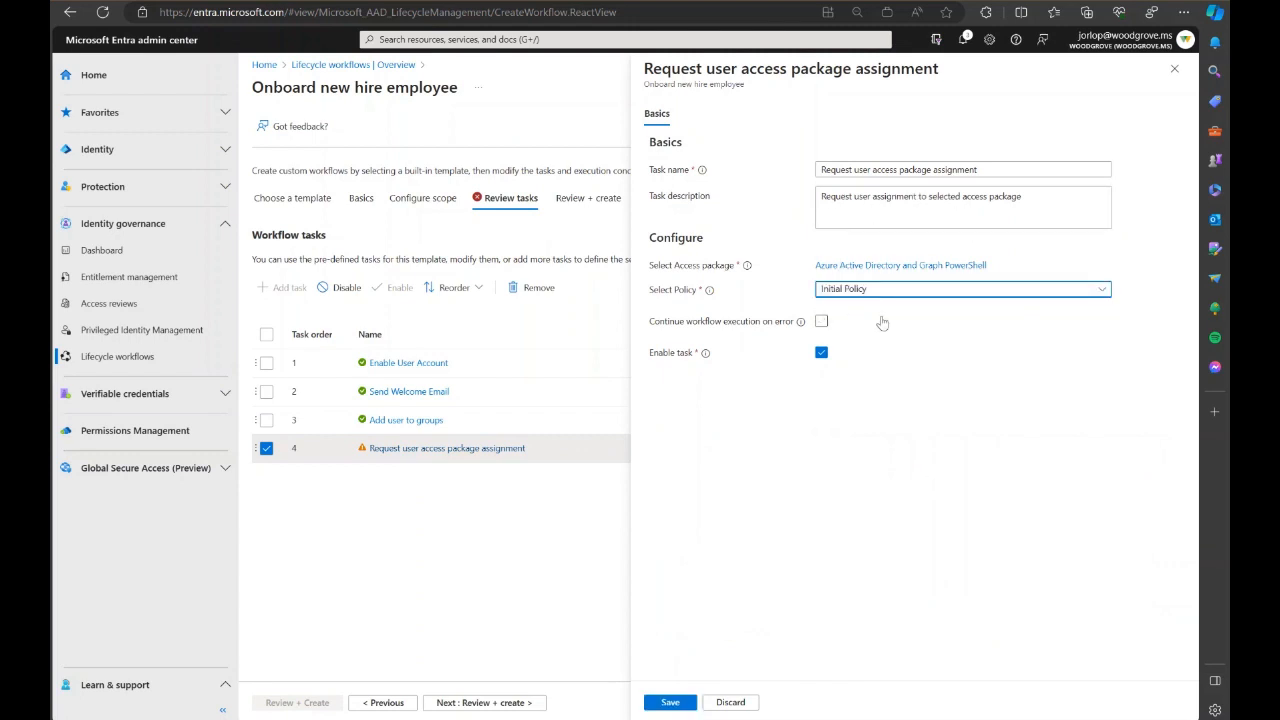
left_click(668, 702)
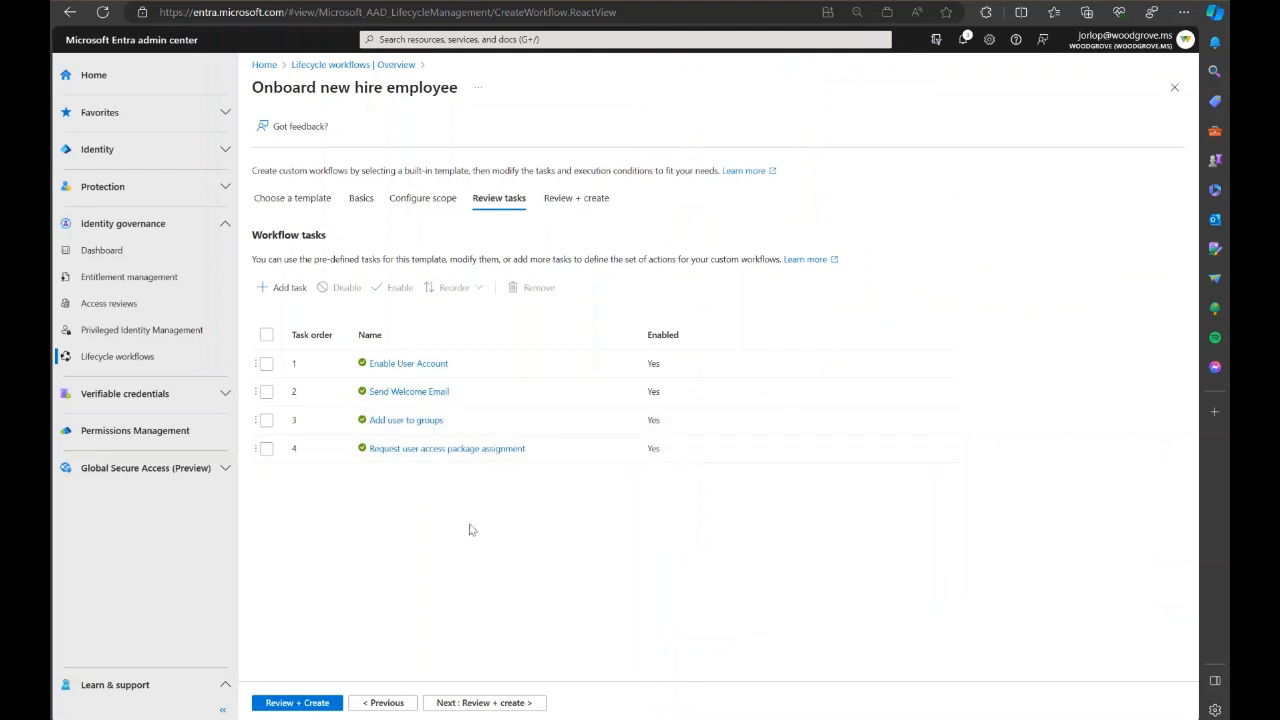
Step: Add a second Request user access package assignment task to the workflow
left_click(291, 288)
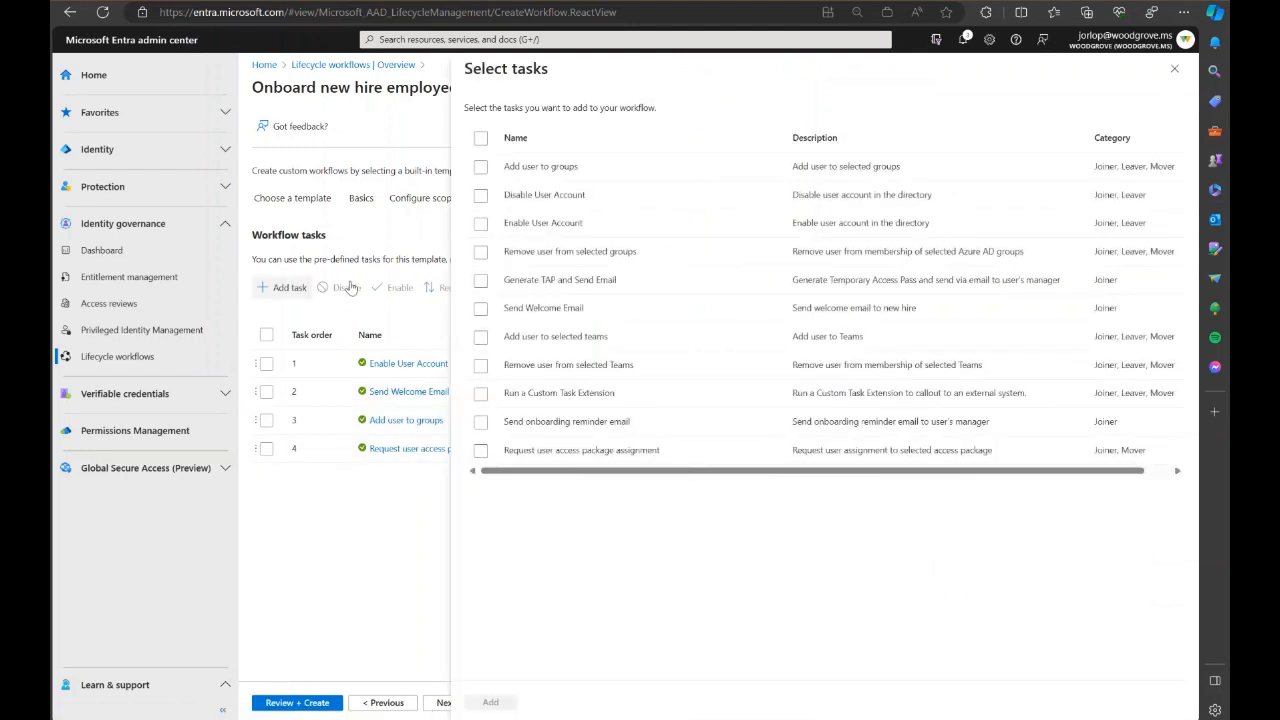
left_click(481, 451)
left_click(491, 702)
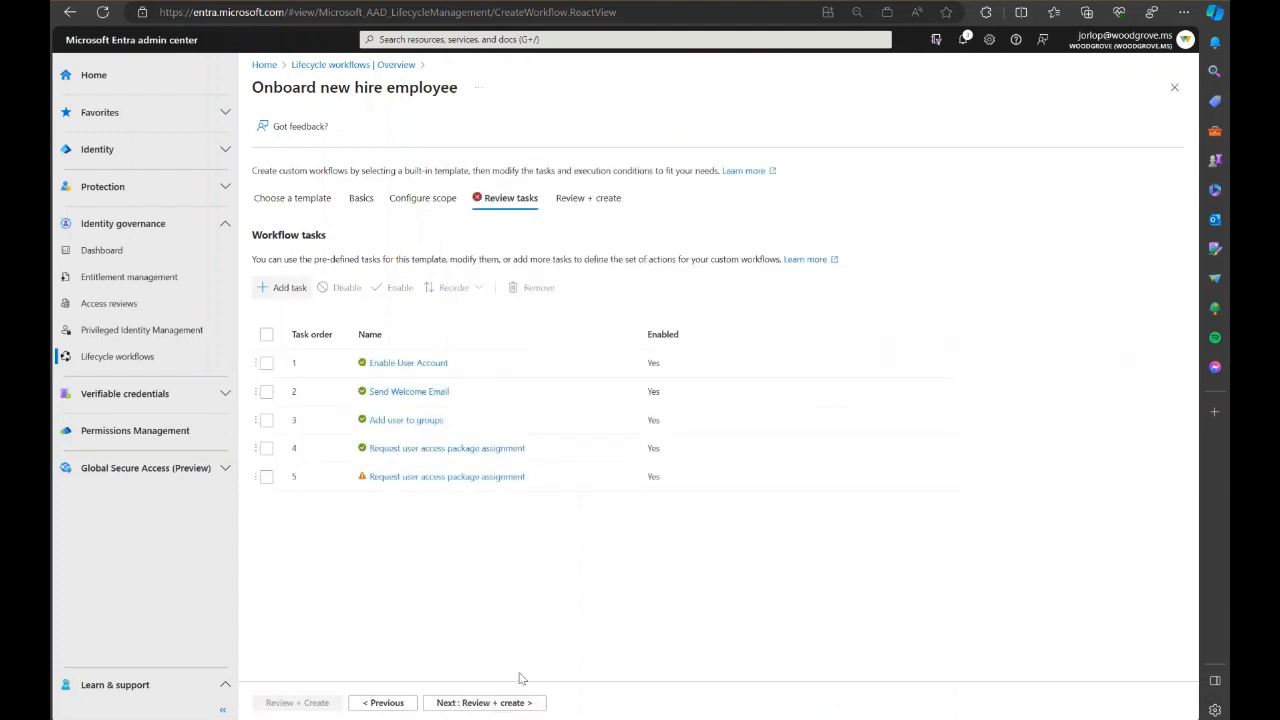
Step: Configure the second access package assignment task with the Access for on-premises apps package and Request policy, and save it
left_click(457, 476)
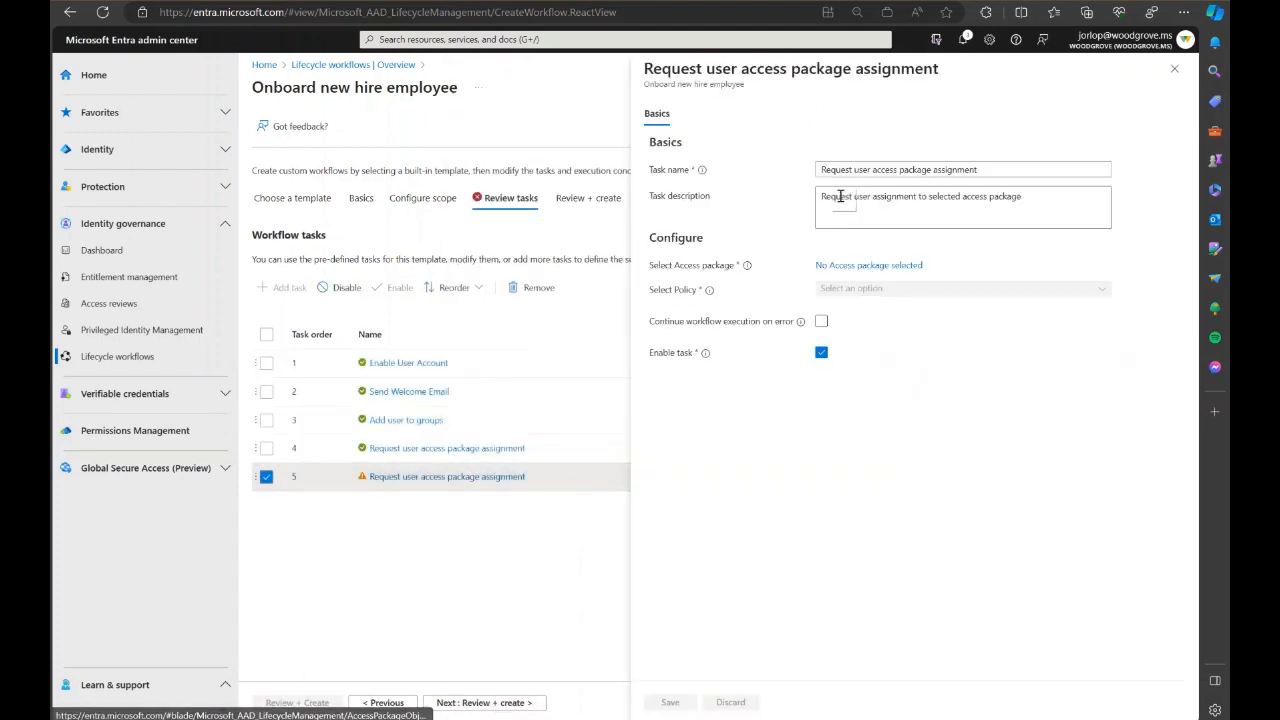
left_click(862, 266)
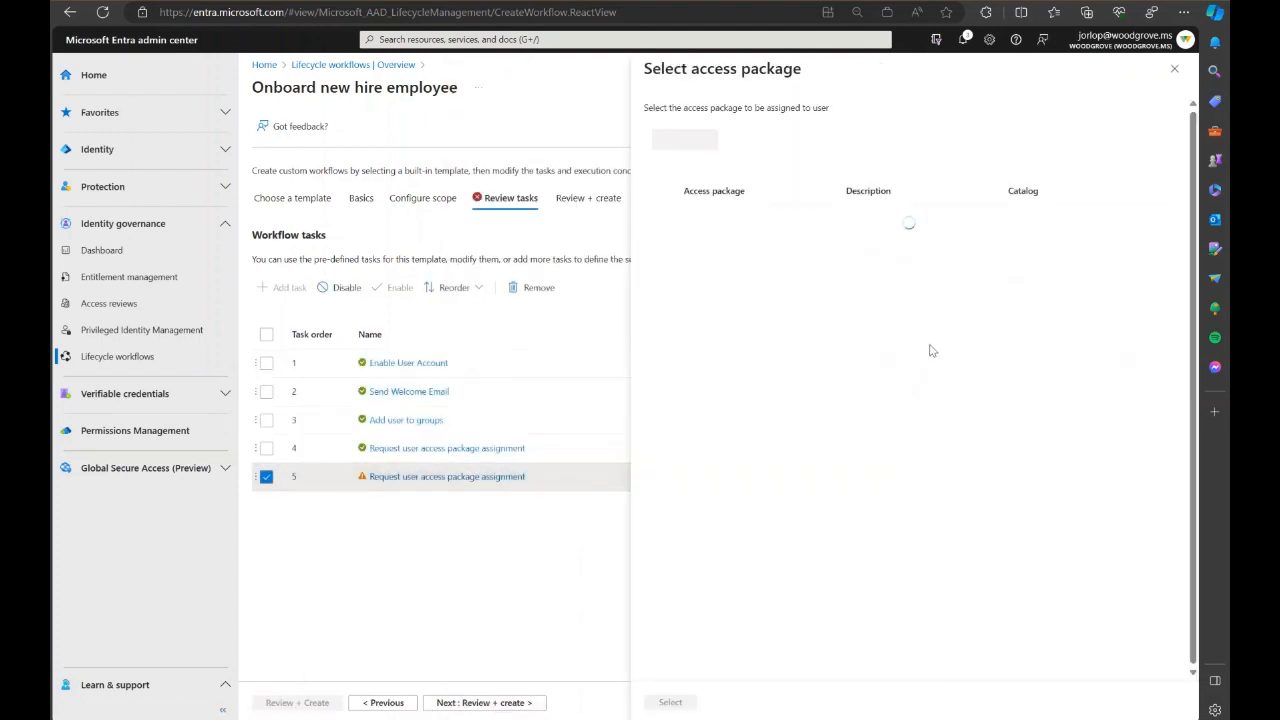
left_click(660, 243)
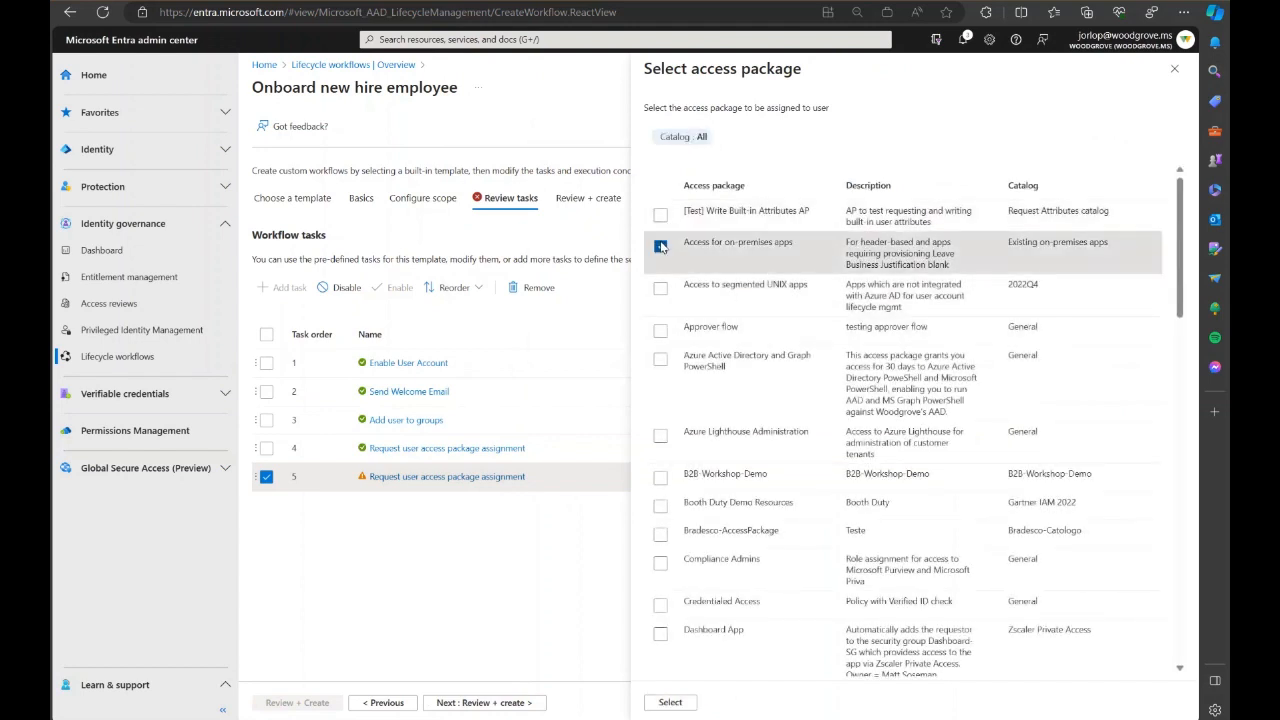
left_click(670, 702)
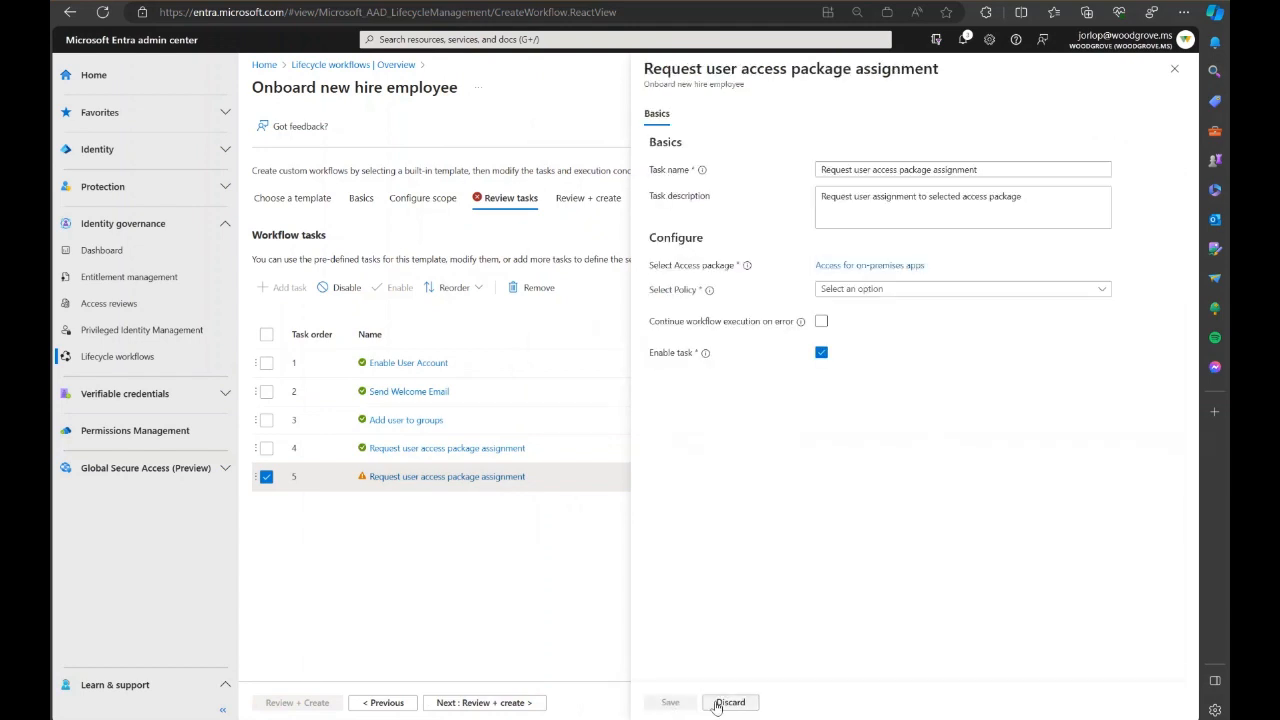
left_click(885, 289)
left_click(863, 312)
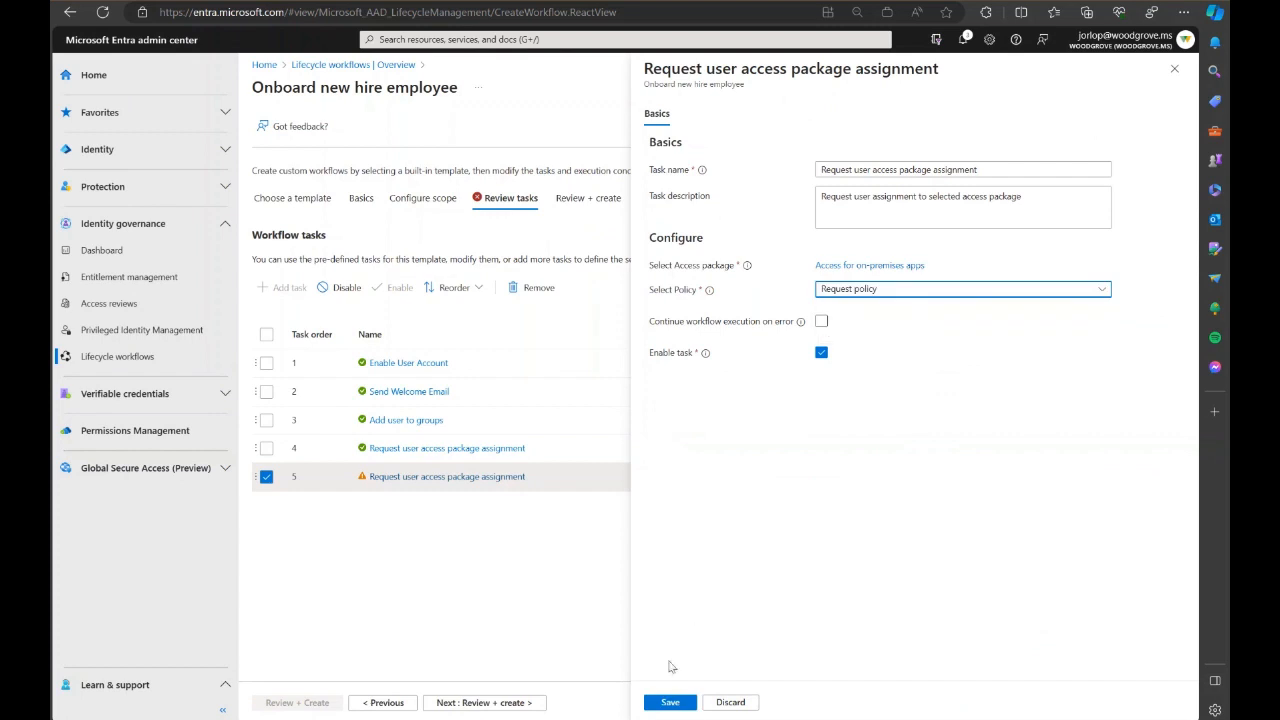
left_click(670, 702)
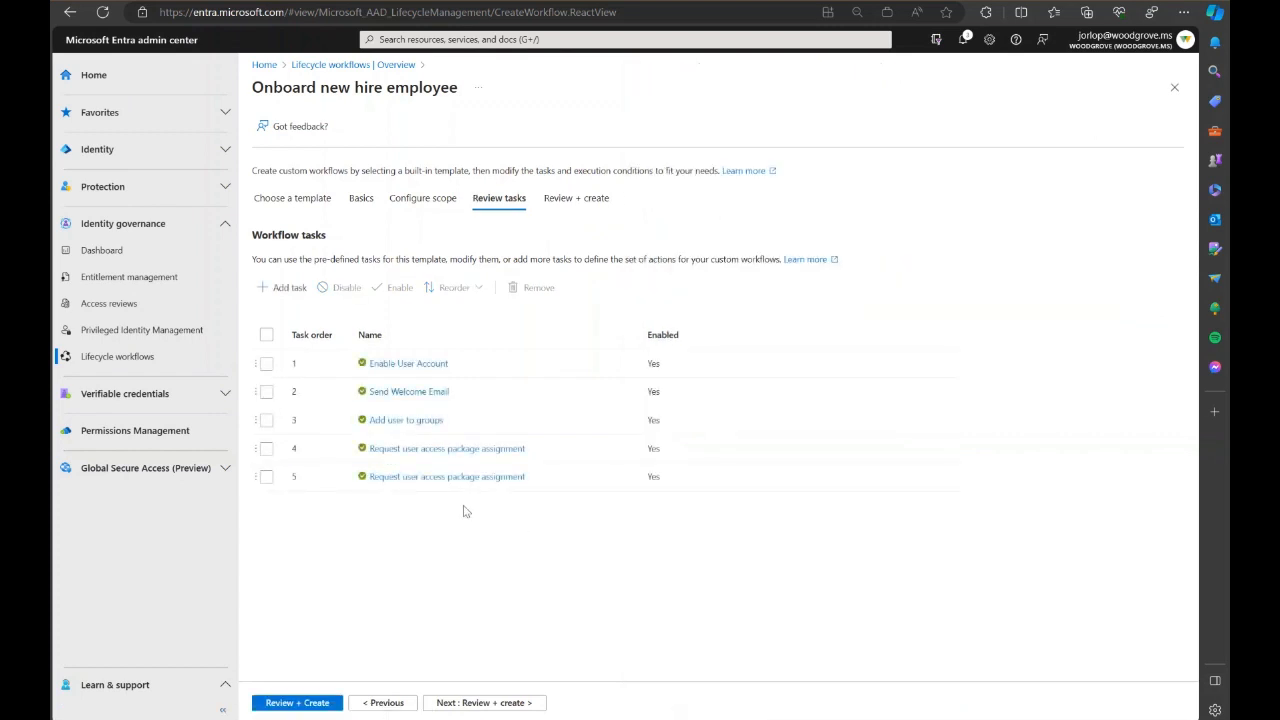
Step: Proceed to the new hire workflow's final review and close it without creating it, discarding the unsaved edits
left_click(519, 704)
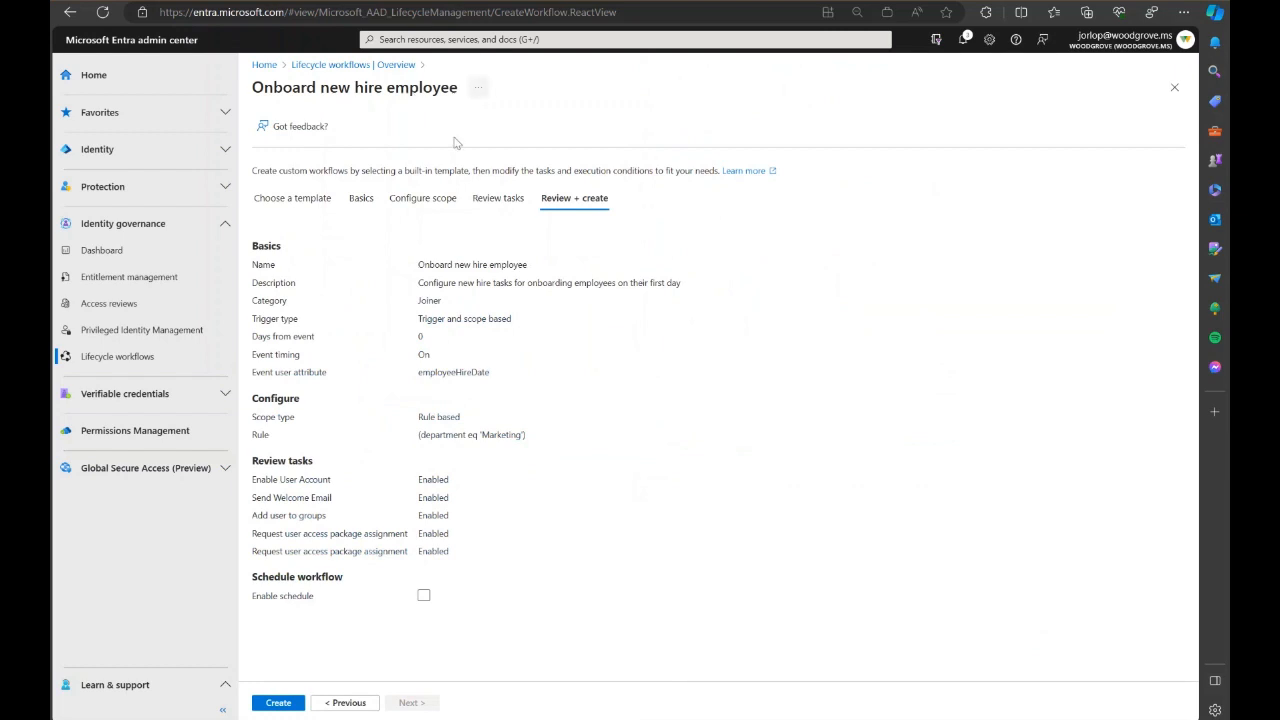
left_click(1174, 87)
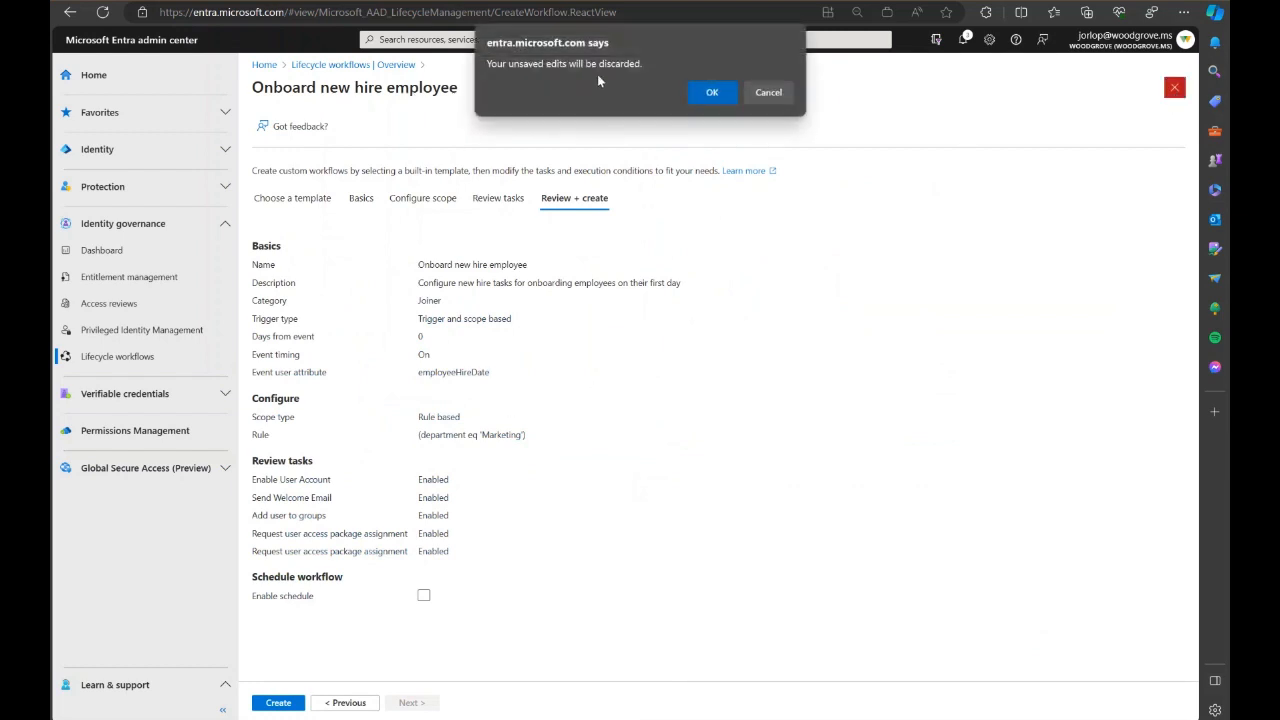
left_click(700, 94)
Step: Start creating a new lifecycle workflow from the Post-Onboarding of an employee template
left_click(308, 199)
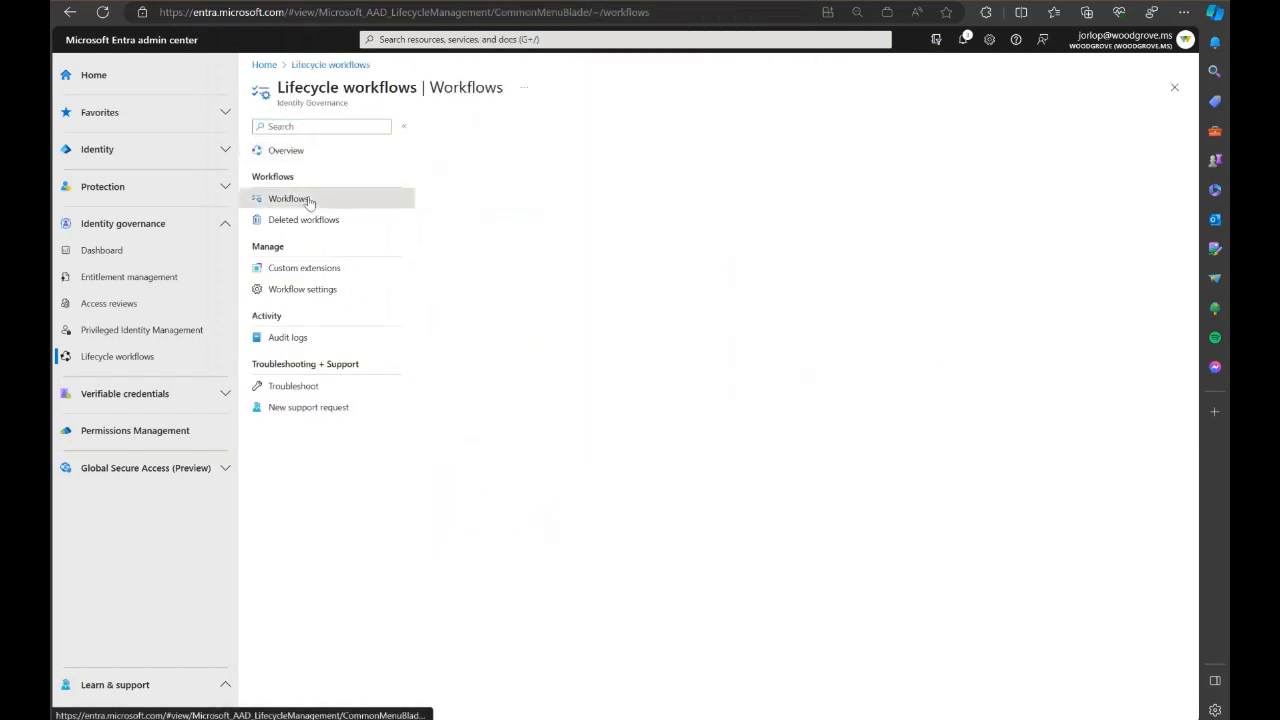
left_click(472, 127)
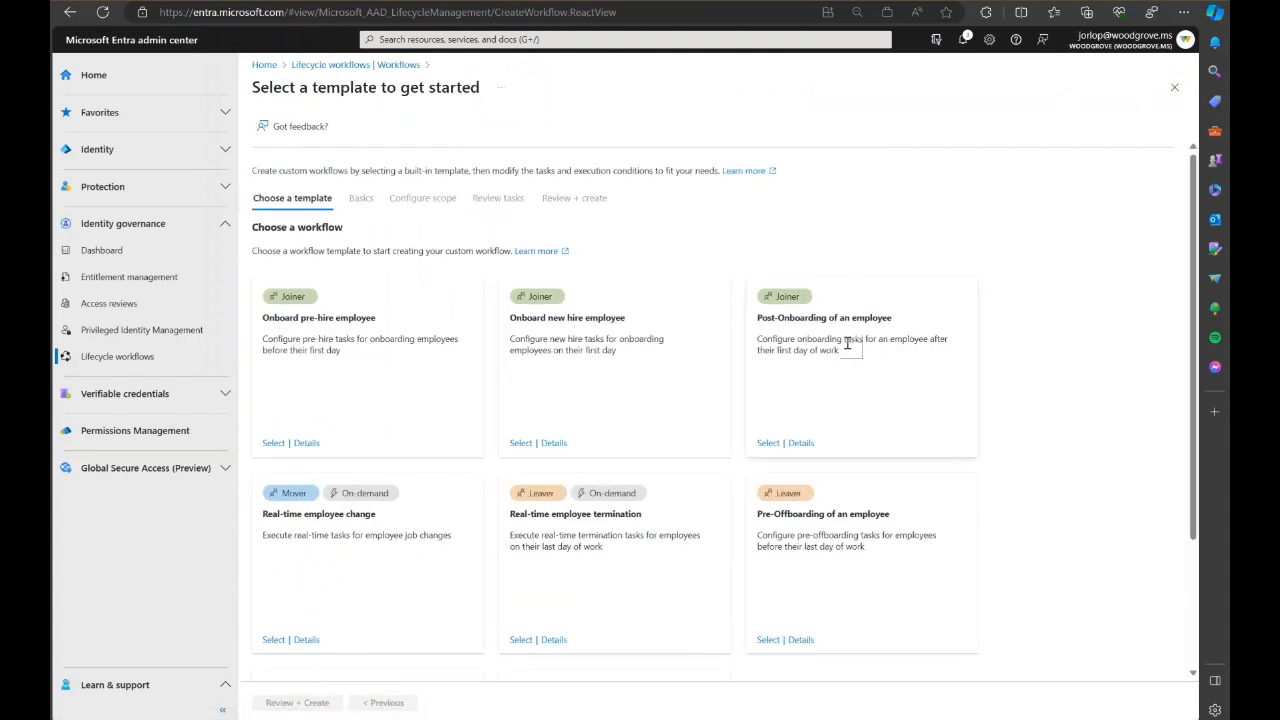
left_click(768, 443)
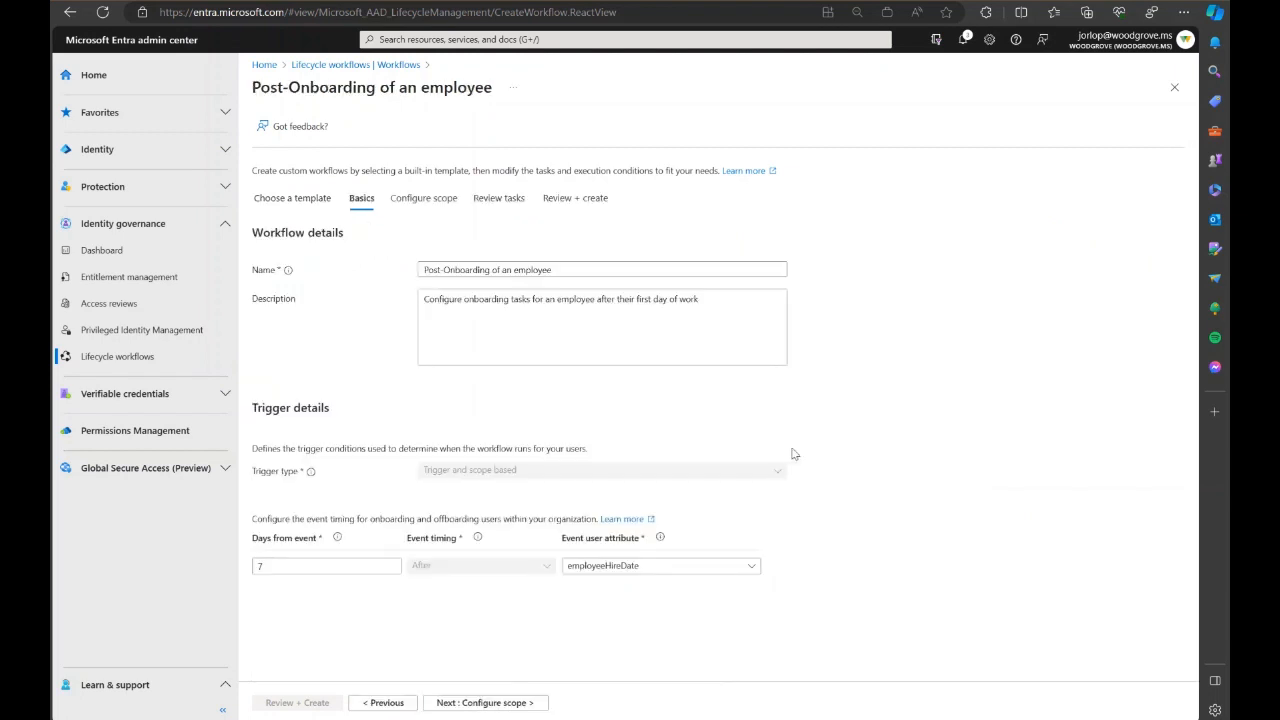
Step: Review the event user attribute options in the workflow's trigger details, keeping employeeHireDate selected
left_click(670, 570)
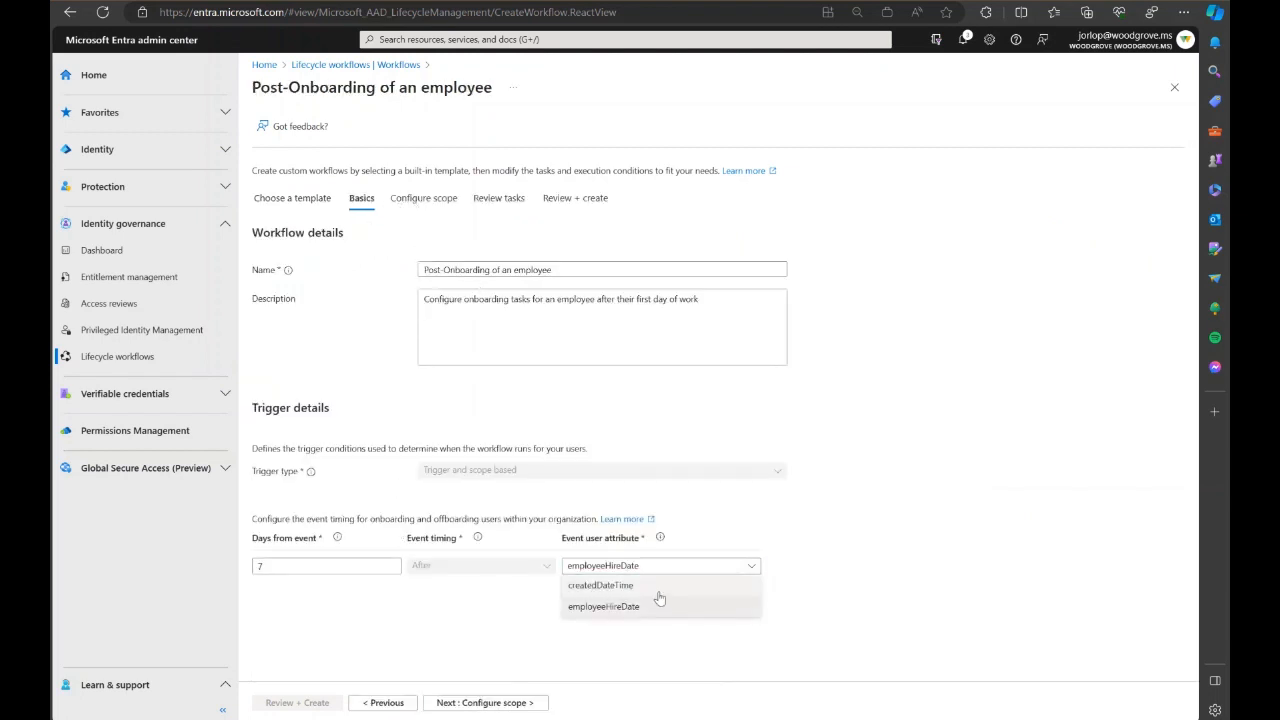
left_click(655, 566)
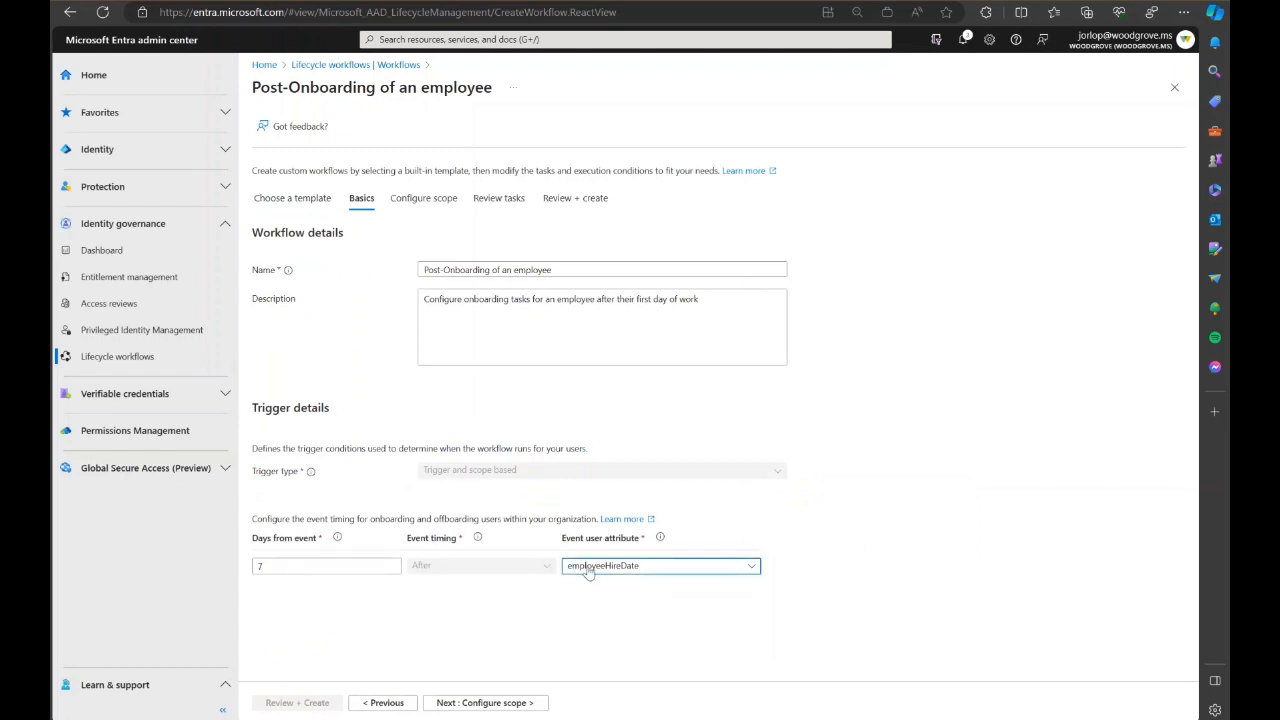
left_click(621, 575)
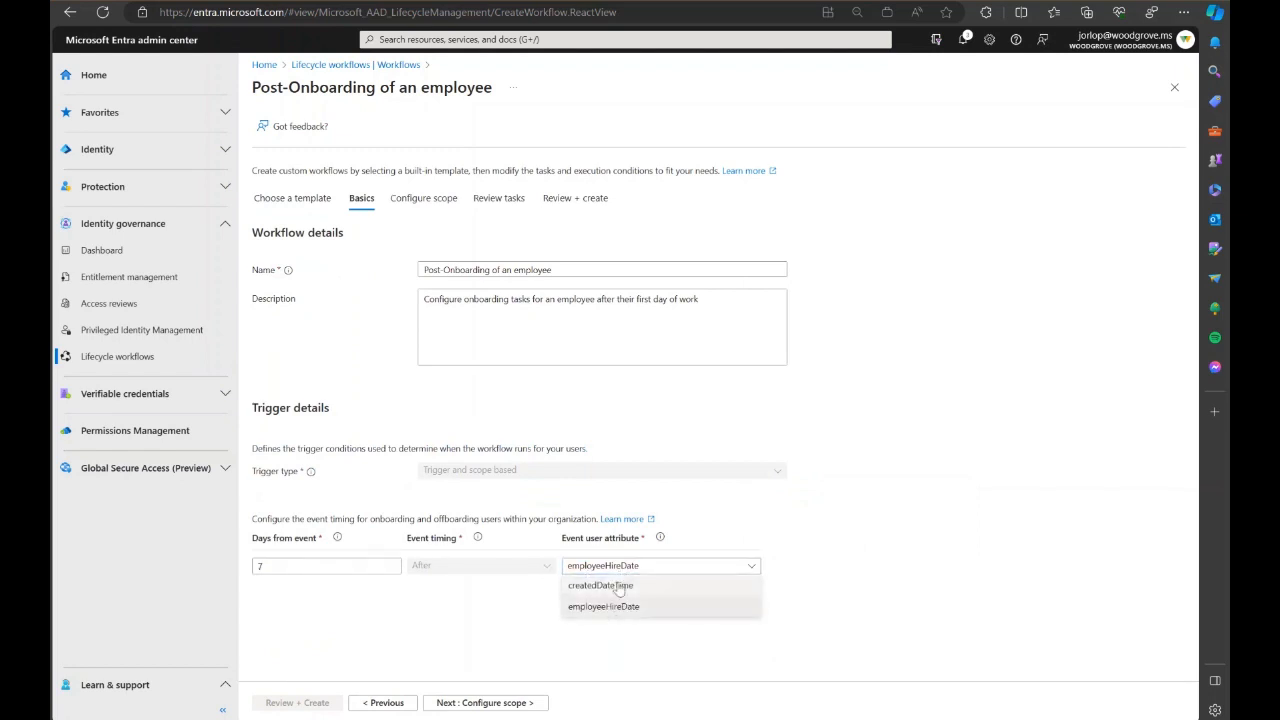
left_click(608, 610)
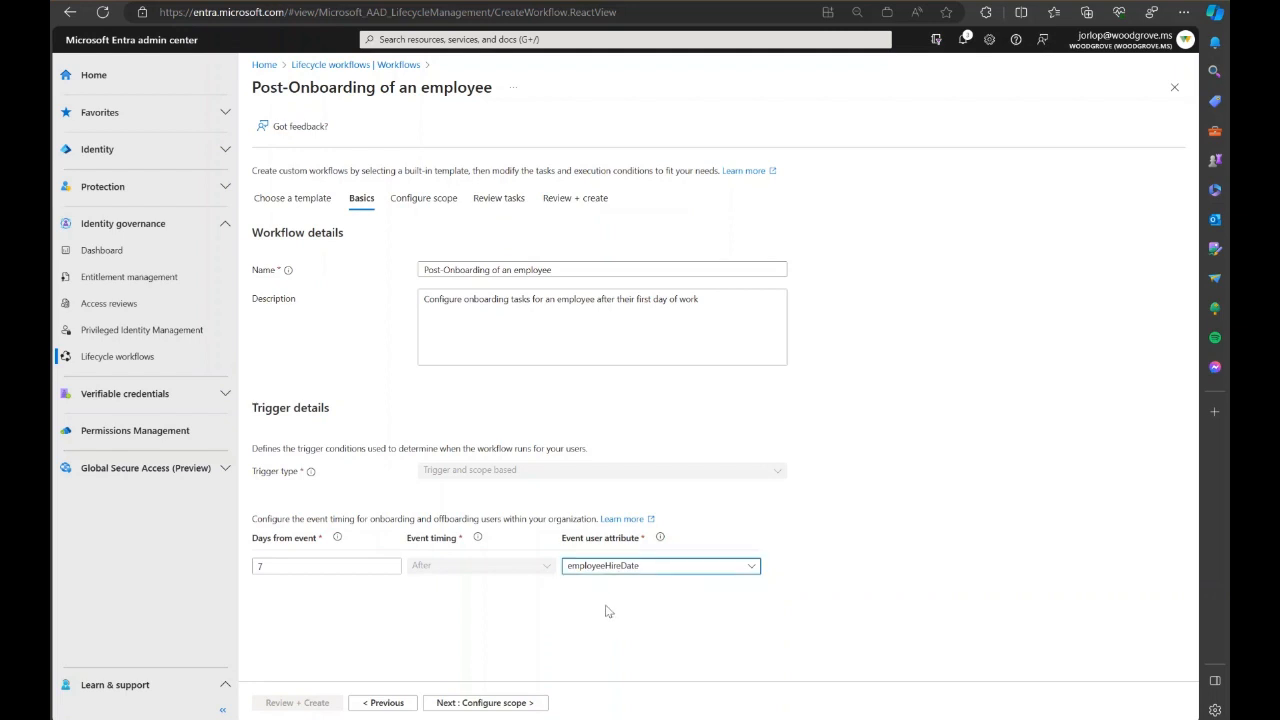
Step: Select the Run a Custom Task Extension task for addition to the post-onboarding workflow's tasks
left_click(423, 205)
left_click(500, 199)
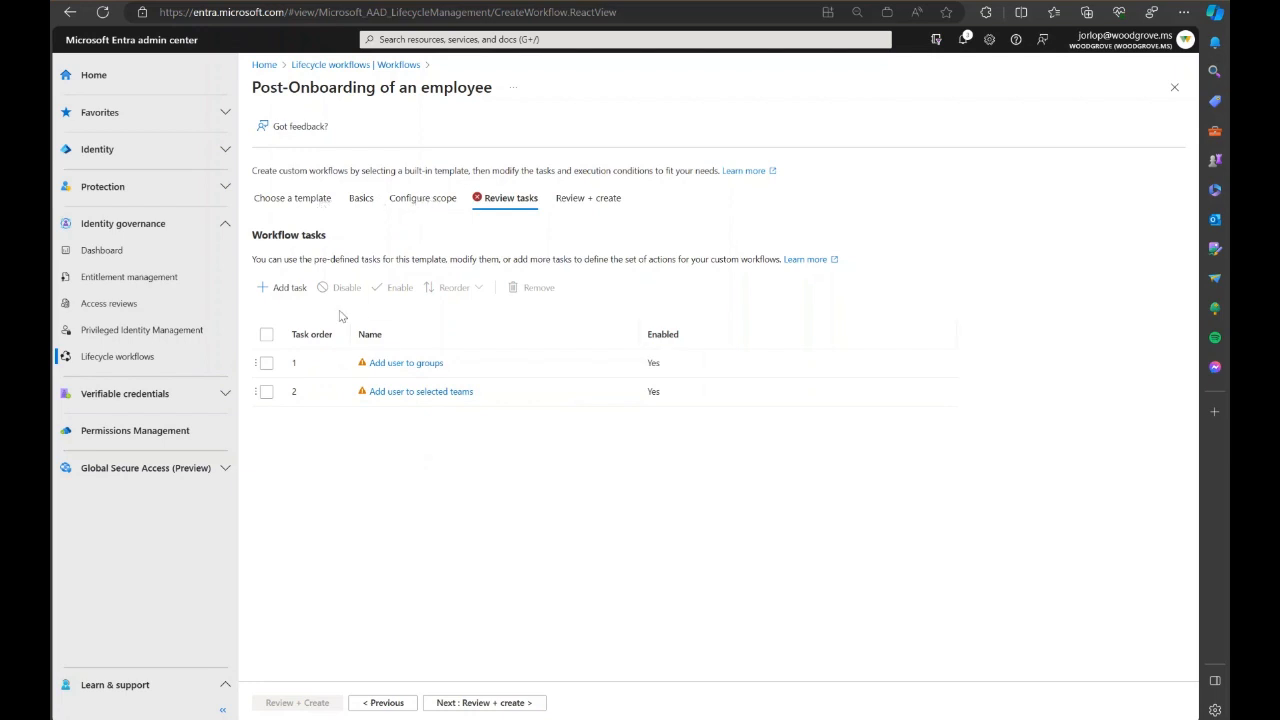
left_click(283, 287)
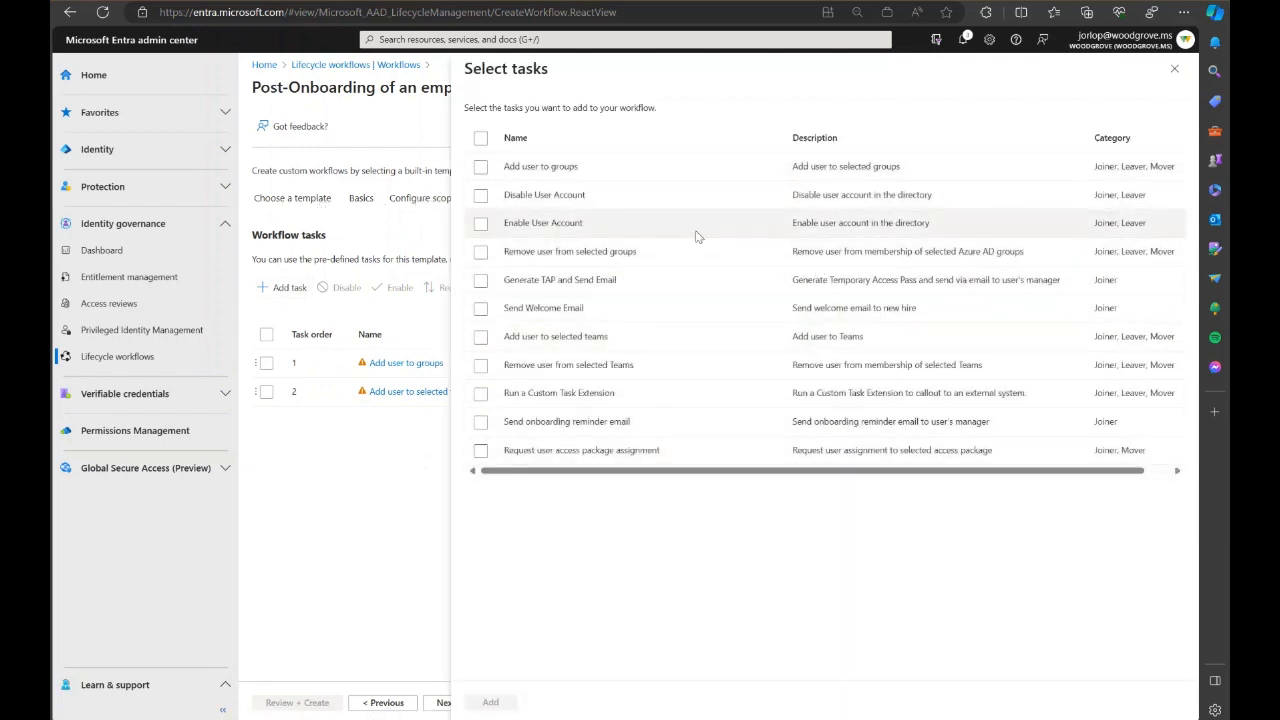
left_click(585, 398)
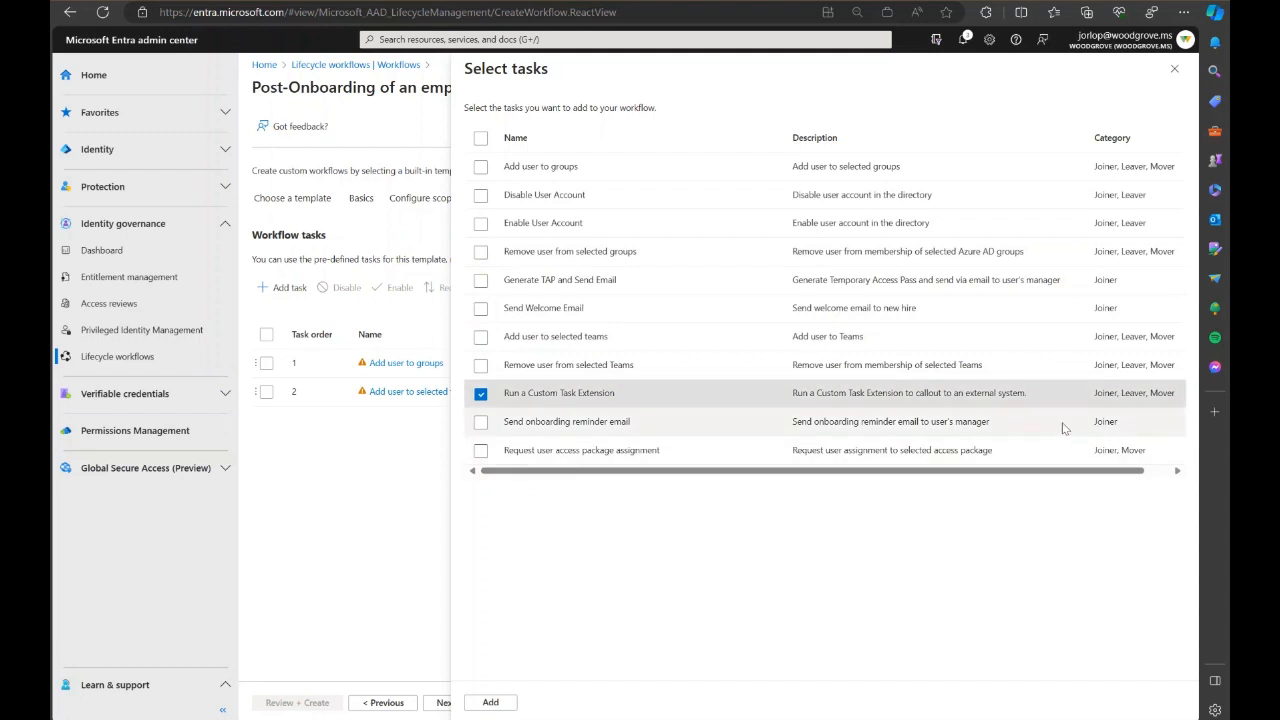